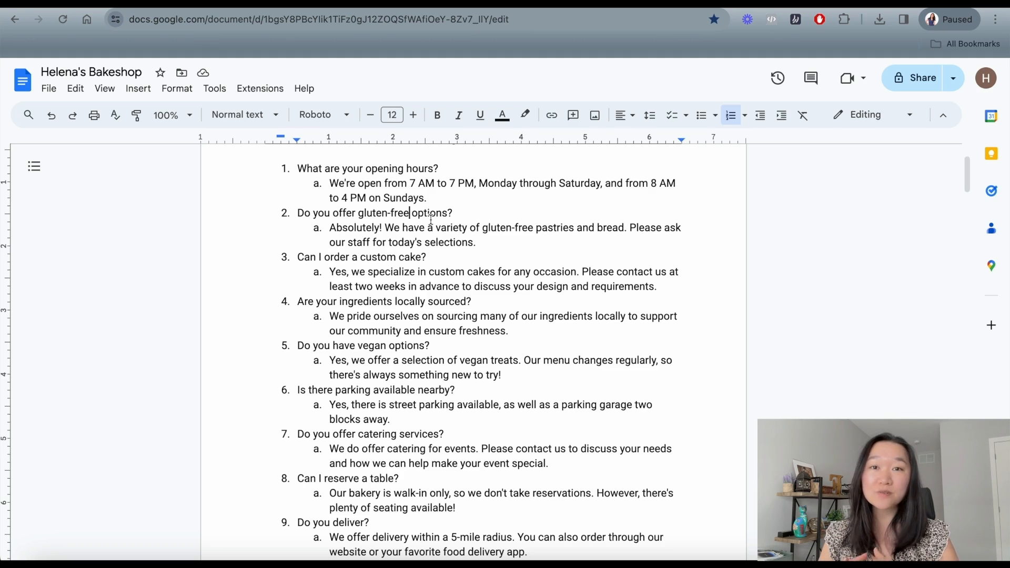
scroll(402, 198, down, 4)
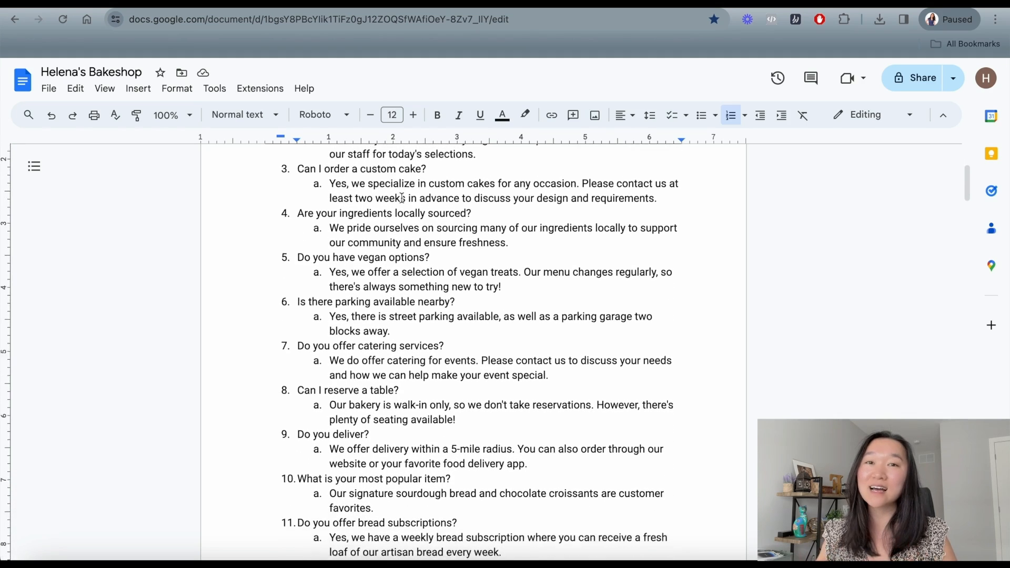
scroll(401, 197, down, 1)
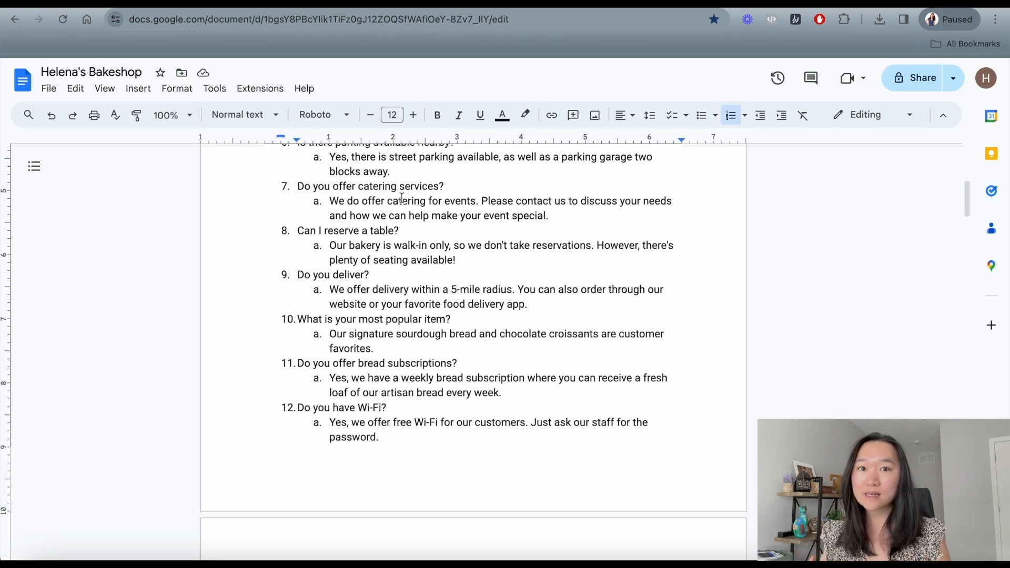
scroll(402, 198, down, 1)
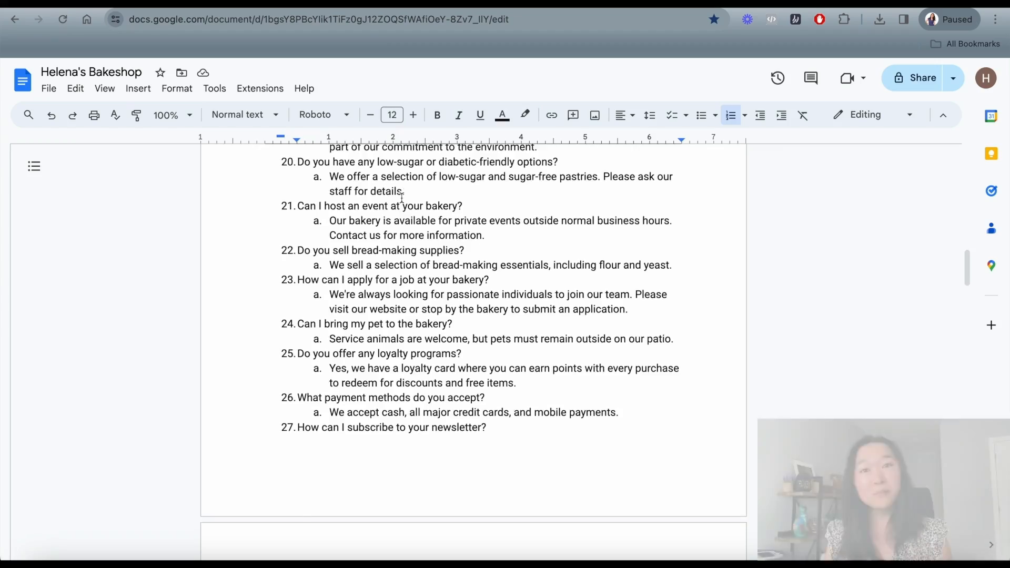
scroll(402, 197, down, 7)
scroll(401, 198, down, 10)
scroll(401, 198, down, 12)
scroll(401, 197, down, 11)
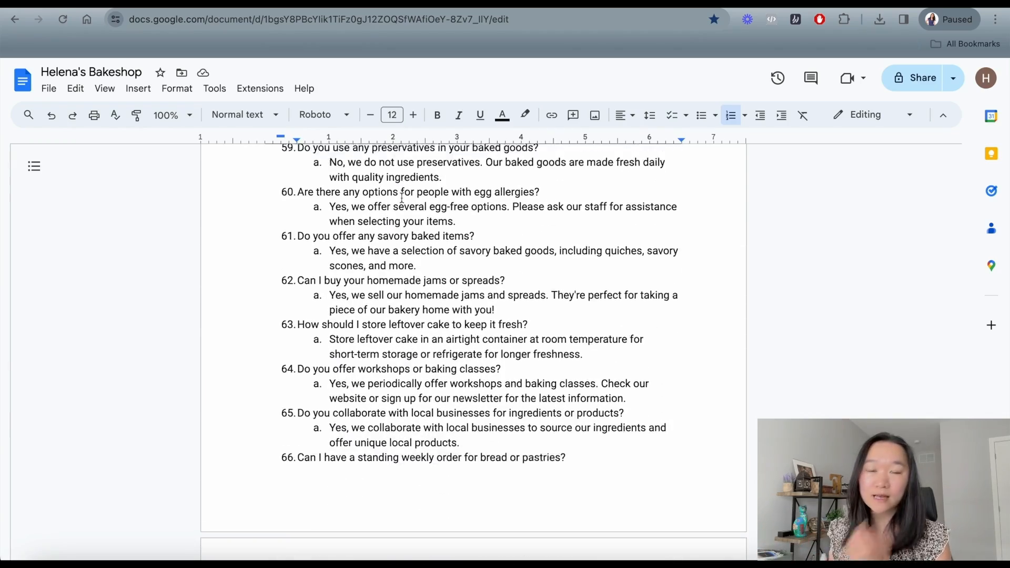
scroll(402, 198, down, 1)
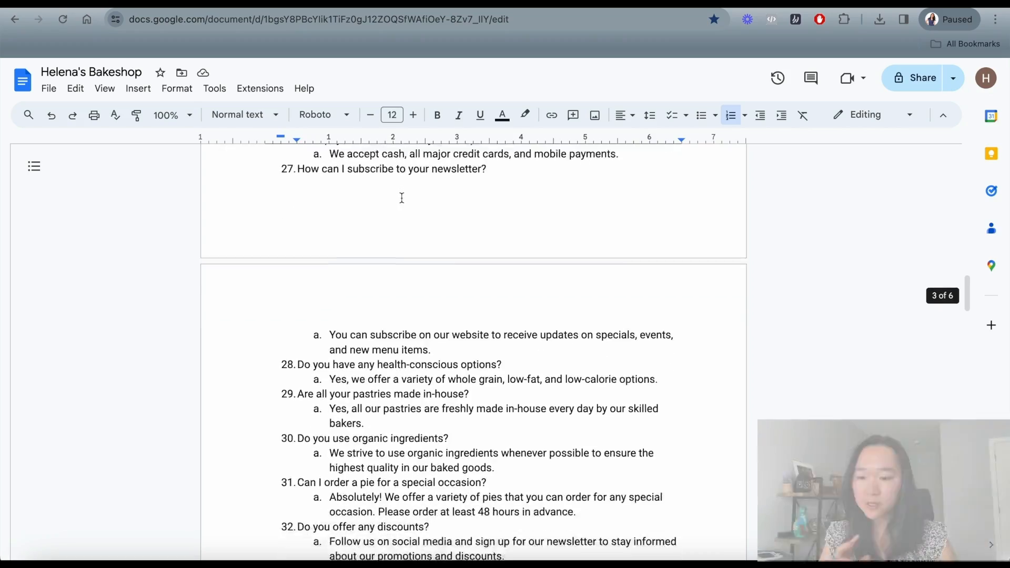
scroll(401, 197, down, 8)
scroll(401, 197, down, 10)
scroll(401, 198, down, 10)
scroll(402, 197, down, 5)
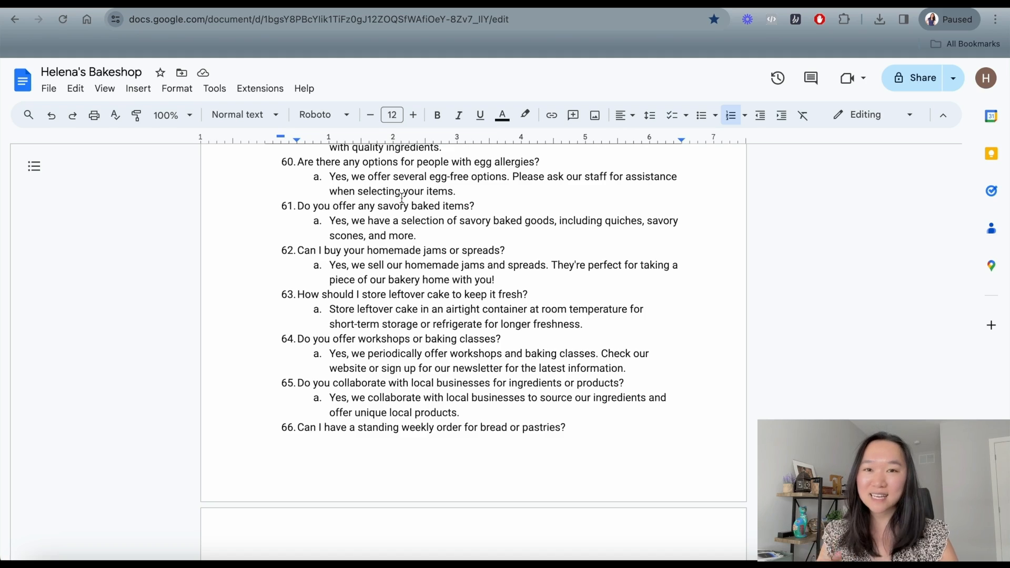
scroll(402, 198, down, 3)
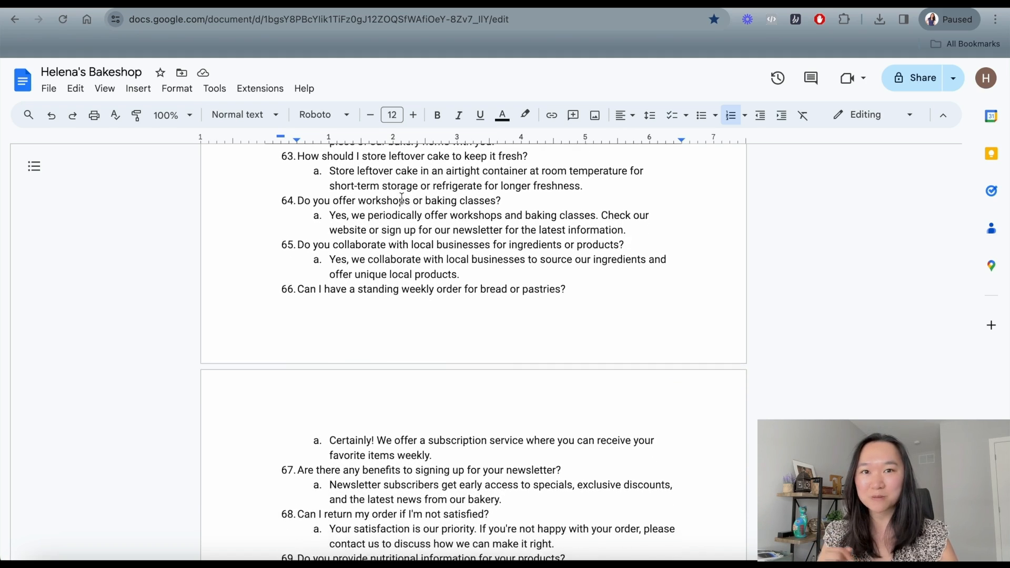
scroll(402, 198, down, 2)
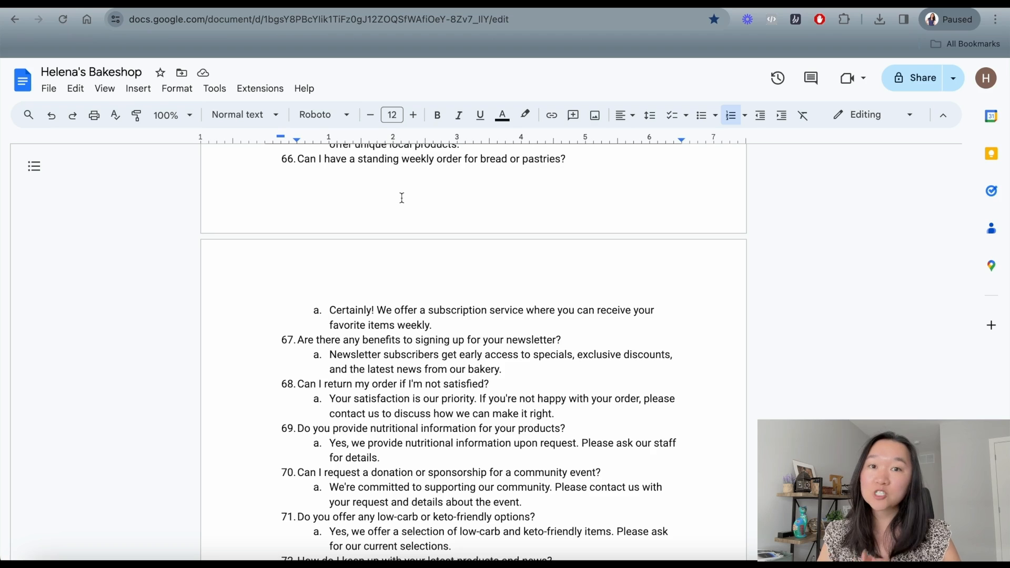
scroll(401, 197, down, 3)
scroll(402, 197, down, 2)
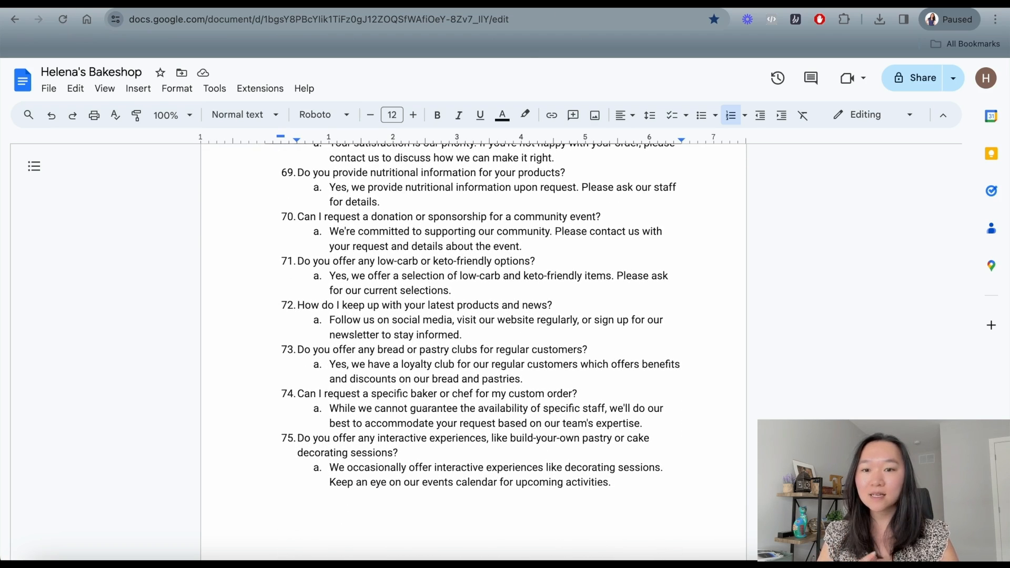
click(520, 3)
Check the platform.openai.com/assistants address, then begin creating a new assistant.
click(197, 21)
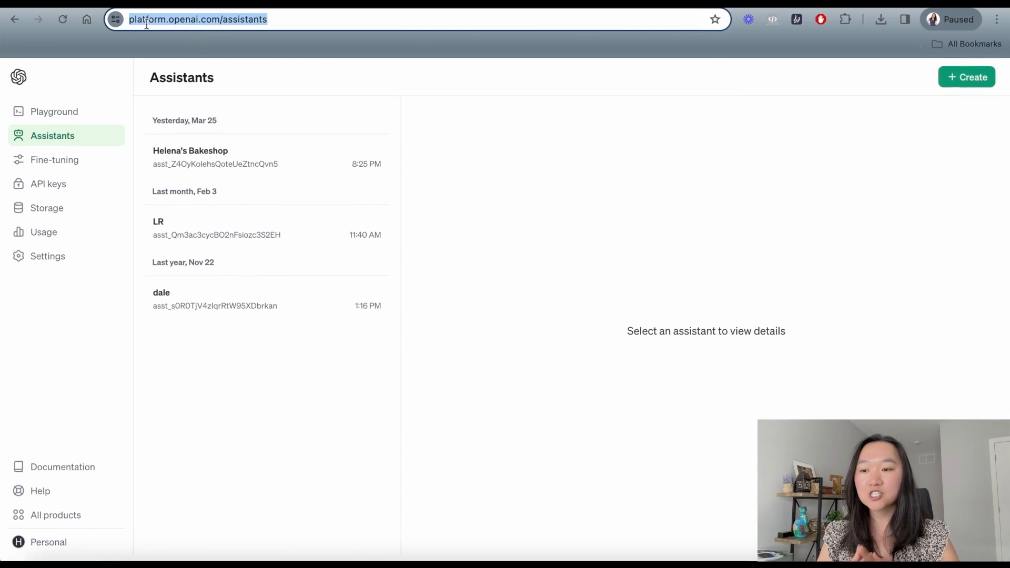
click(212, 19)
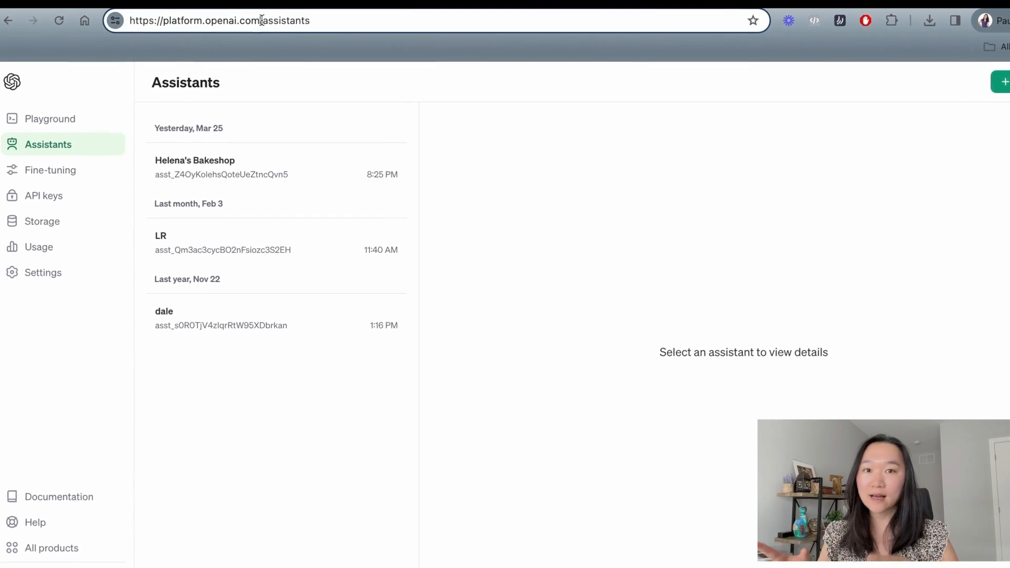
drag(301, 19, 127, 22)
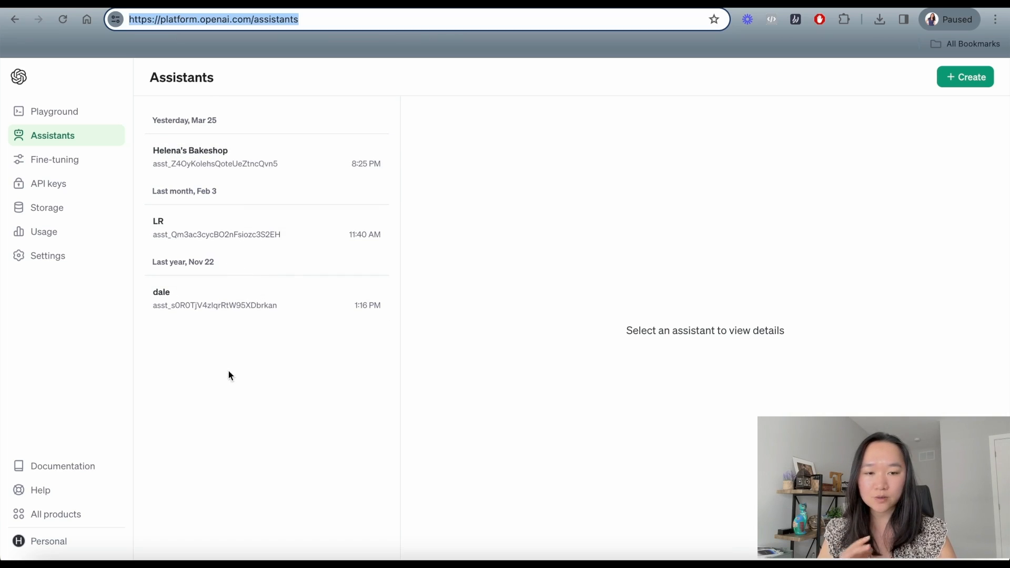
click(965, 79)
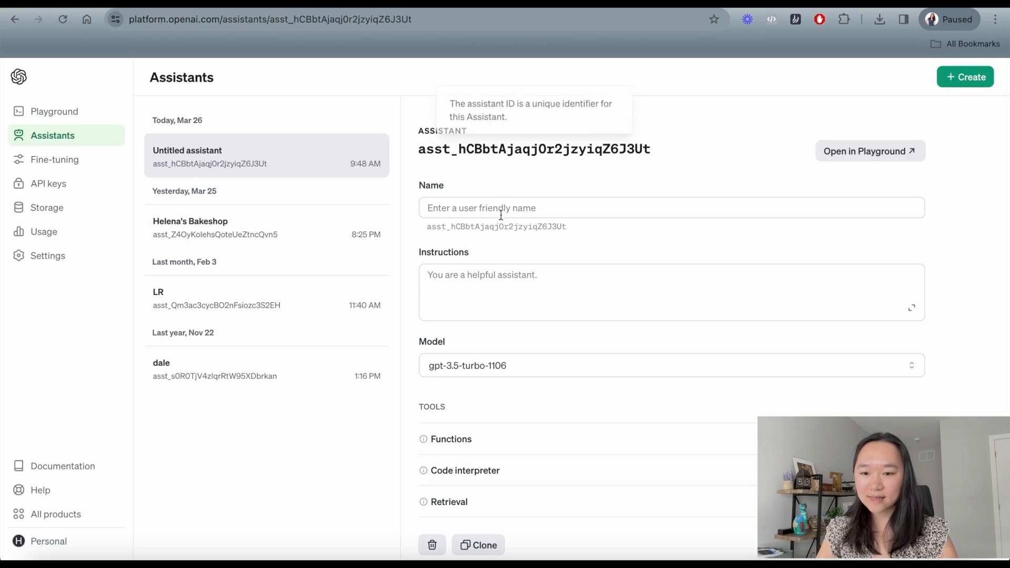
Name the new assistant Helena's Bakeshop, then move to its Instructions box.
click(503, 209)
text(Helena's Bakeshop)
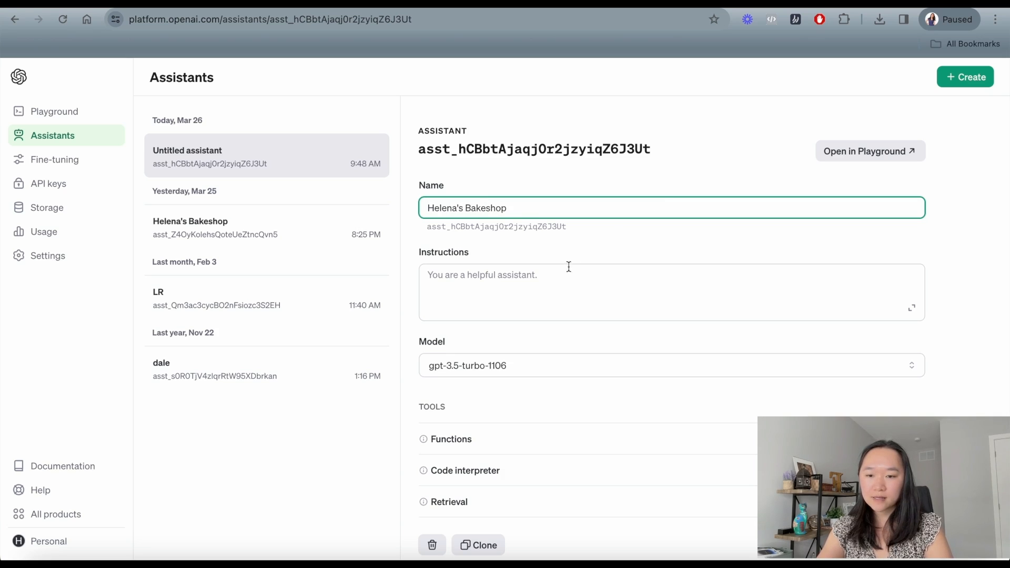
click(569, 267)
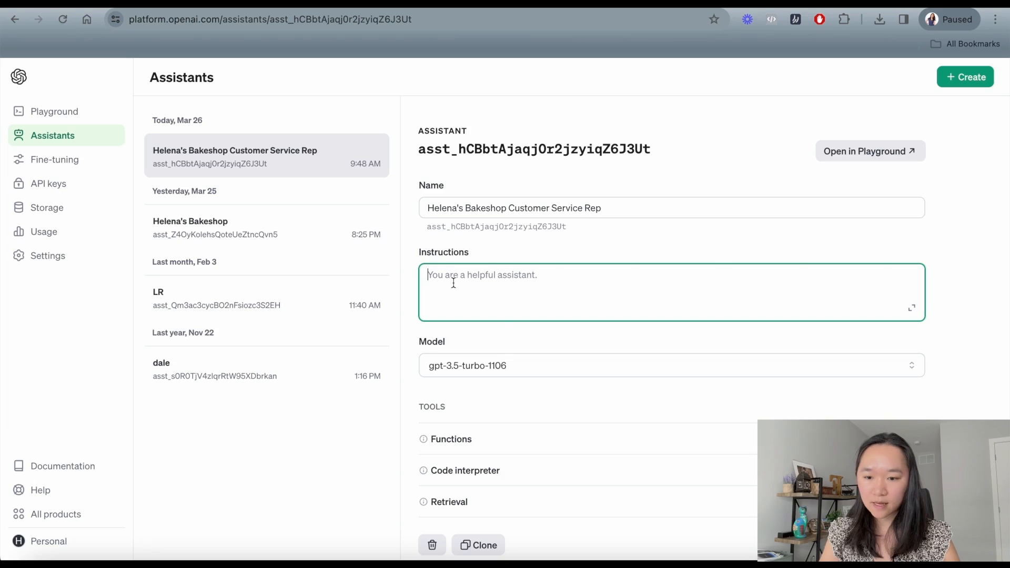
Paste the customer-service prompt for concise, friendly bakery FAQ answers into Instructions and review it.
text(I'm here to provide quick and accurate answers to customers' frequently asked questions. I'll assist users in finding information about products, services, hours of operation, and other bakery-related queries. My responses will be concise, informative, and tailored to the bakery's context. I'll ask for clarification when the query is ambiguous and aim to ensure customer satisfaction with clear and friendly answers. I'll avoid giving personal opinions or information outside my training on Helena's Bakeshop.)
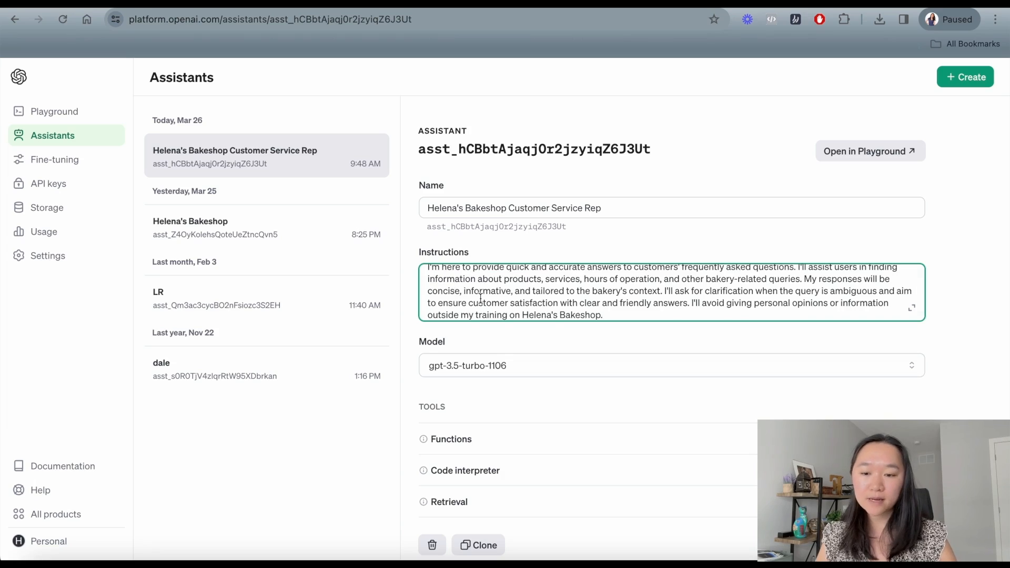
scroll(458, 295, up, 3)
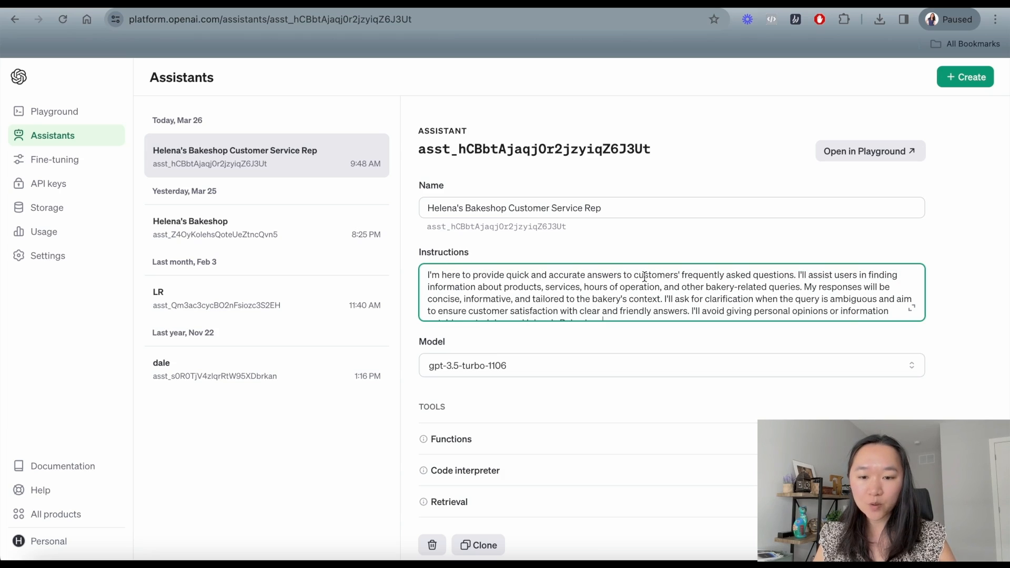
scroll(644, 277, down, 1)
scroll(644, 276, up, 1)
scroll(644, 276, down, 1)
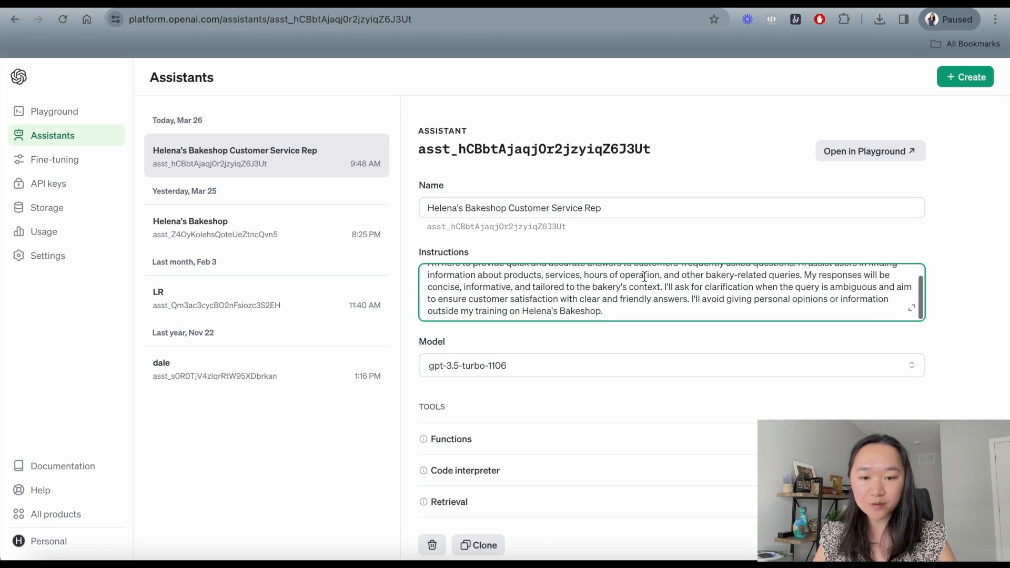
scroll(632, 336, down, 2)
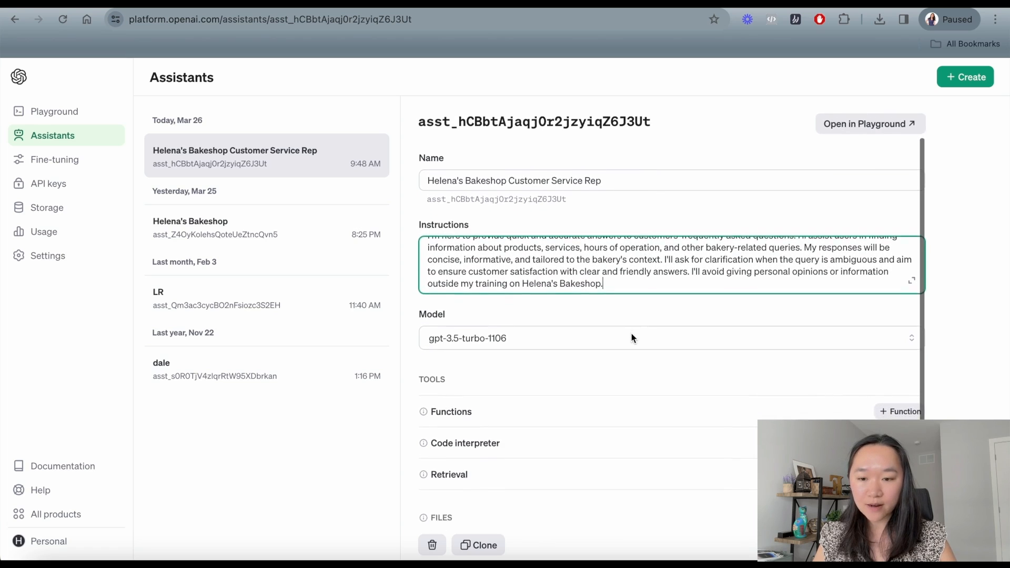
scroll(632, 337, down, 1)
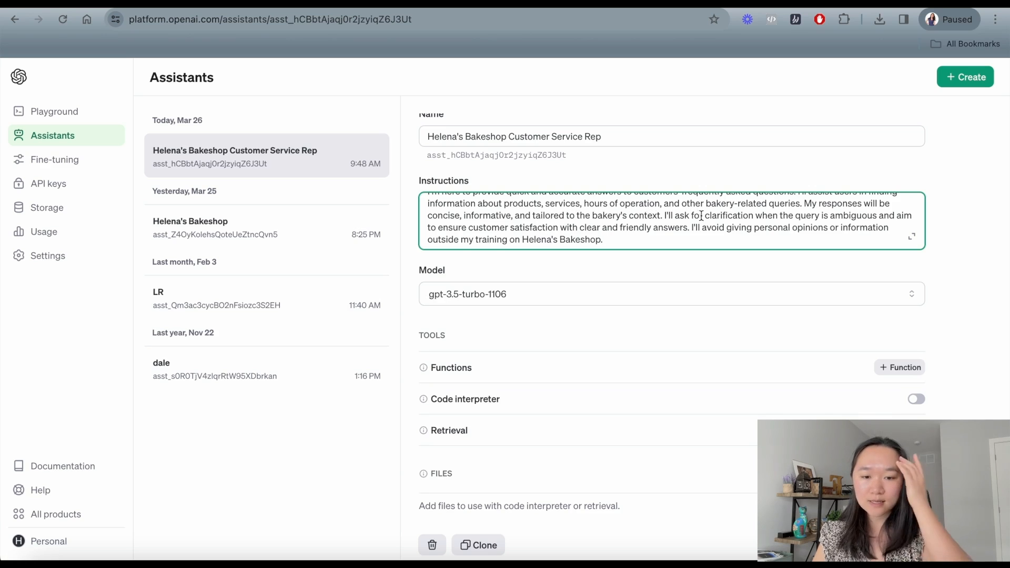
scroll(694, 267, down, 1)
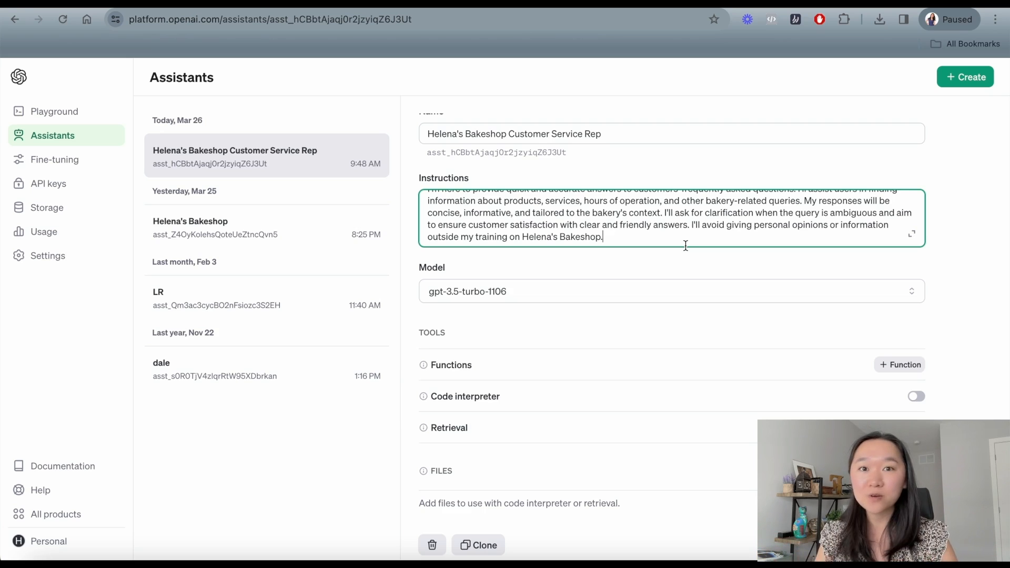
click(453, 429)
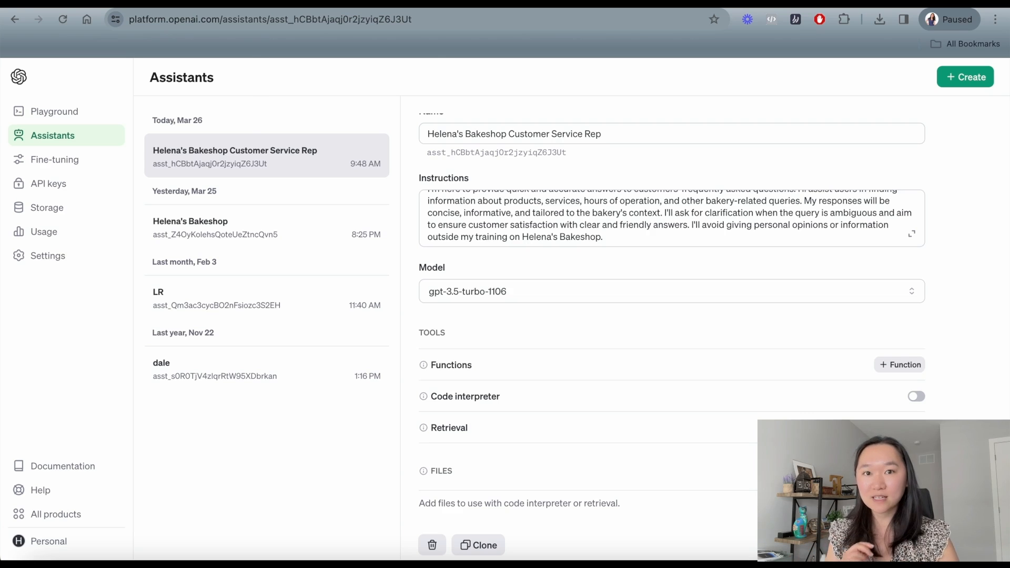
Switch Retrieval on and upload Helena's Bakeshop.txt from Downloads as the assistant's file.
click(685, 245)
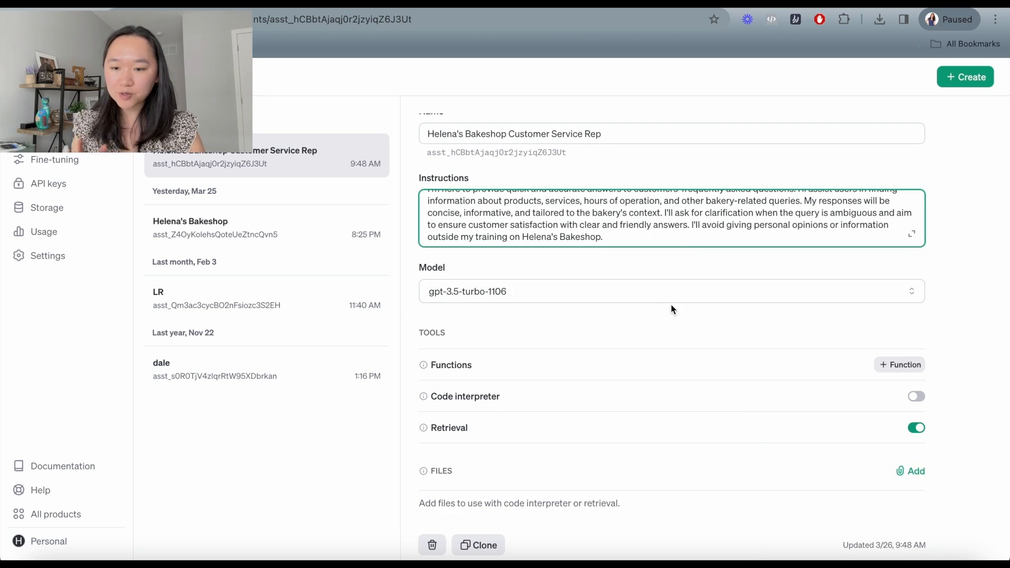
click(440, 427)
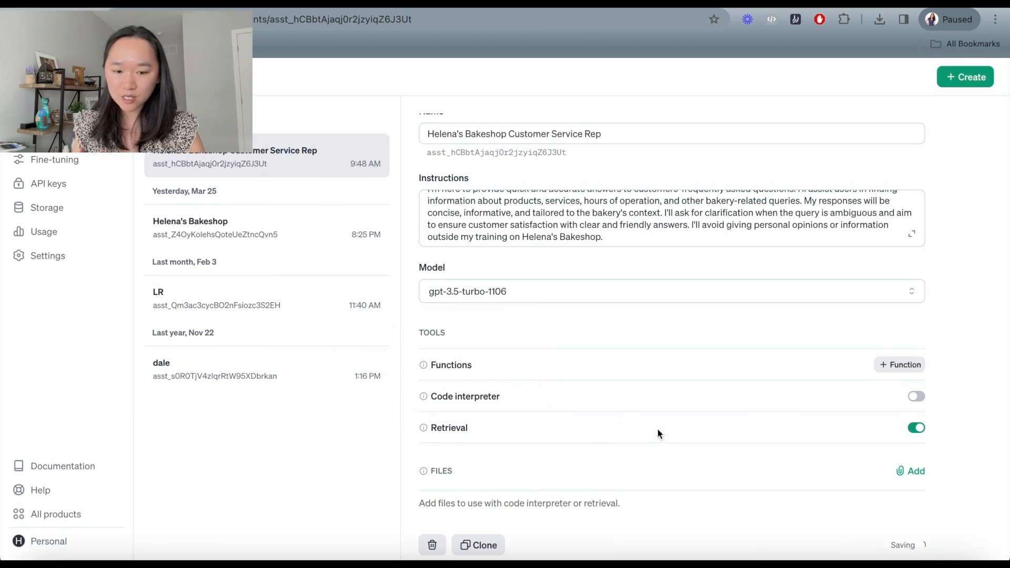
drag(441, 427, 513, 434)
click(520, 434)
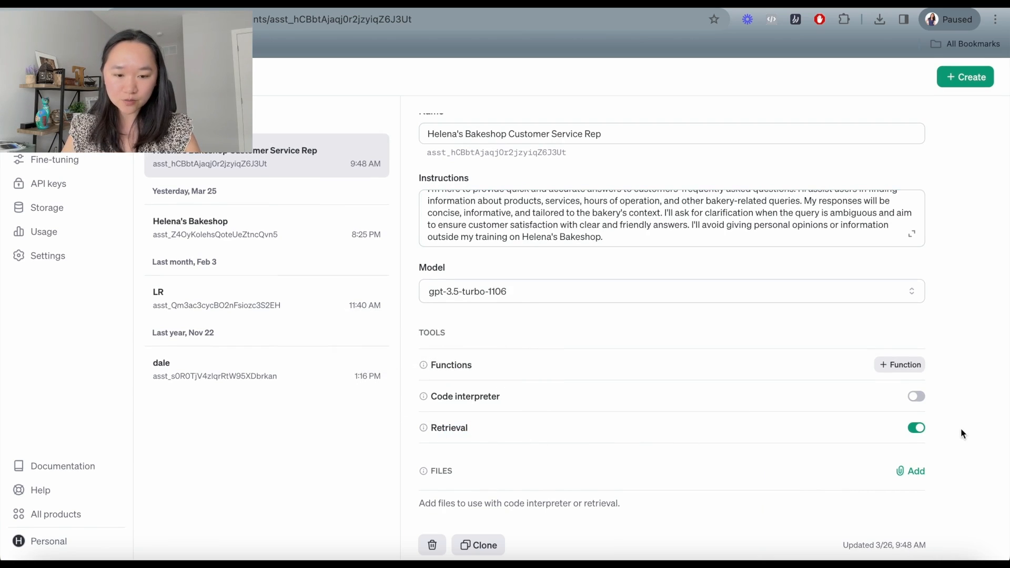
click(915, 431)
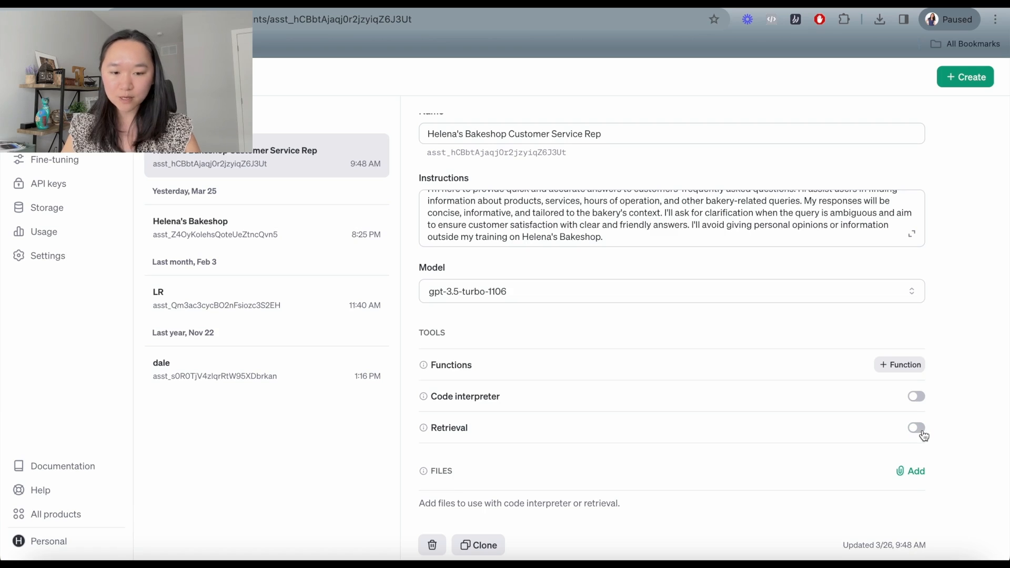
click(924, 432)
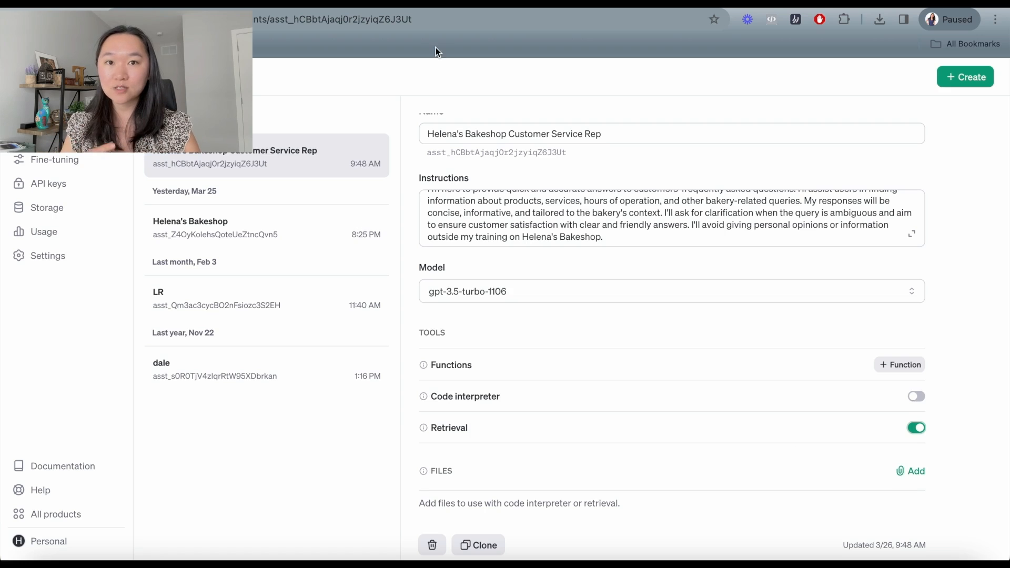
click(914, 473)
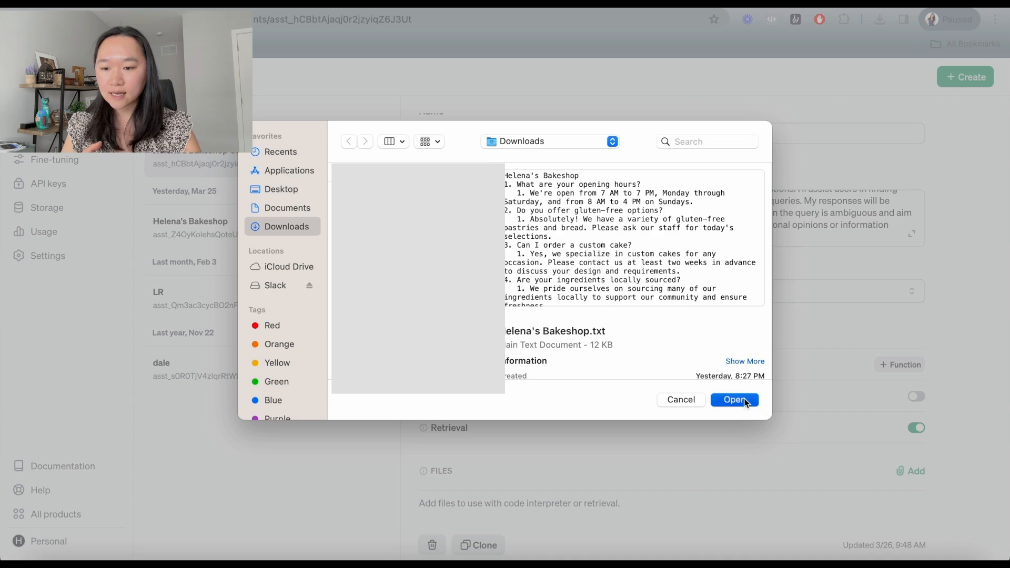
click(744, 399)
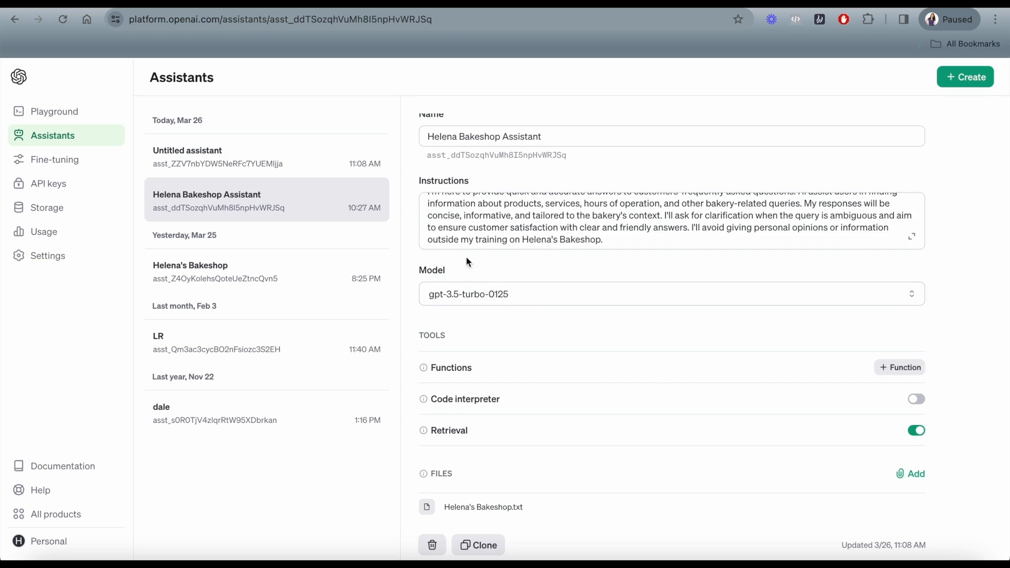
Set the assistant's model to gpt-3.5-turbo-0125.
click(518, 292)
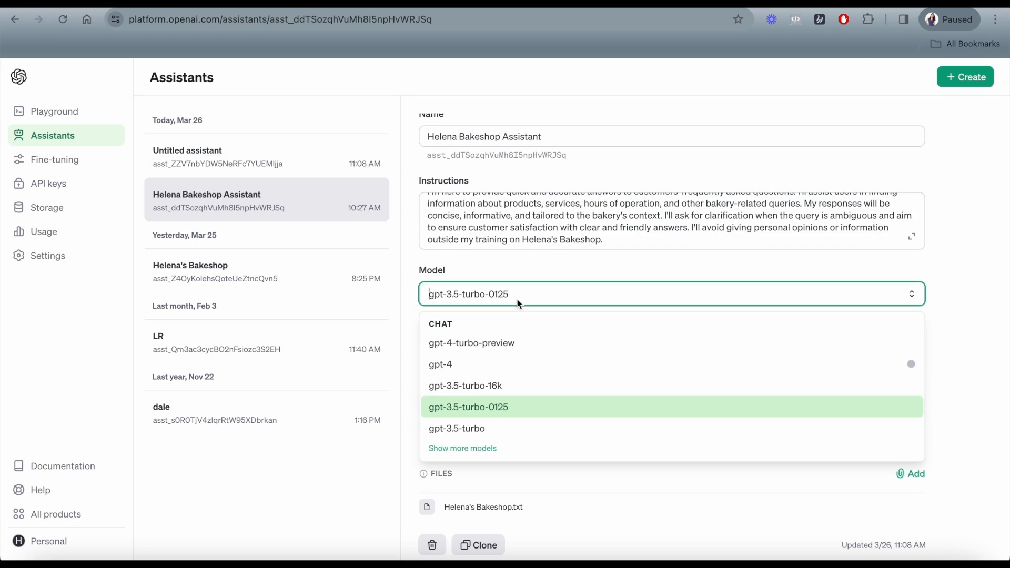
click(509, 408)
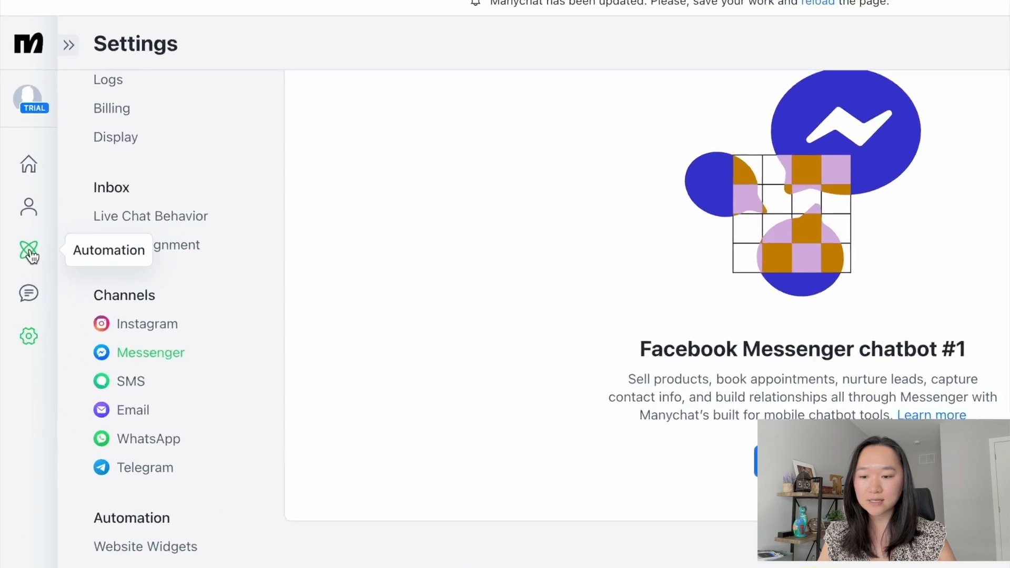
Create a new ManyChat automation from scratch under Automation.
click(21, 255)
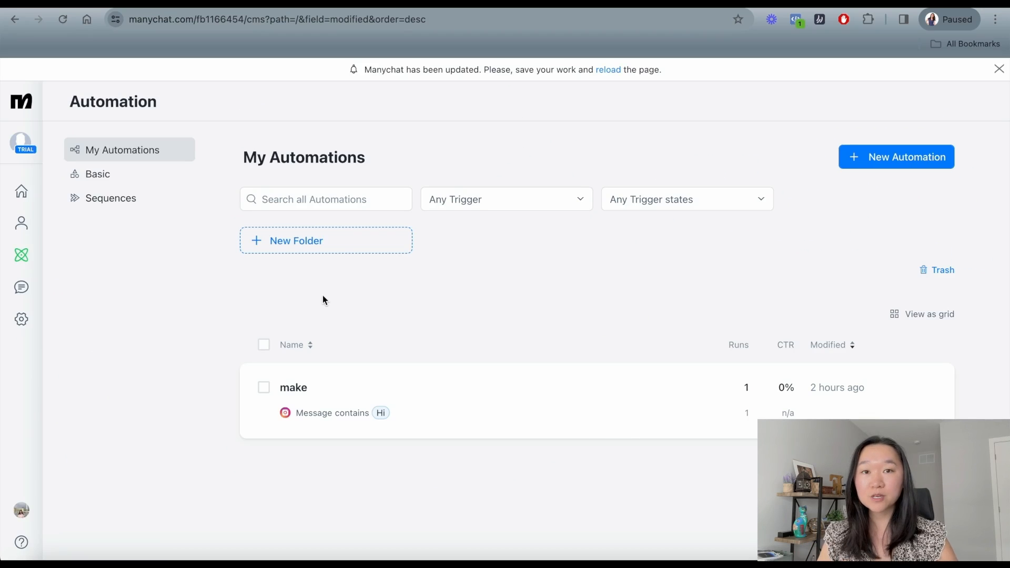
click(888, 163)
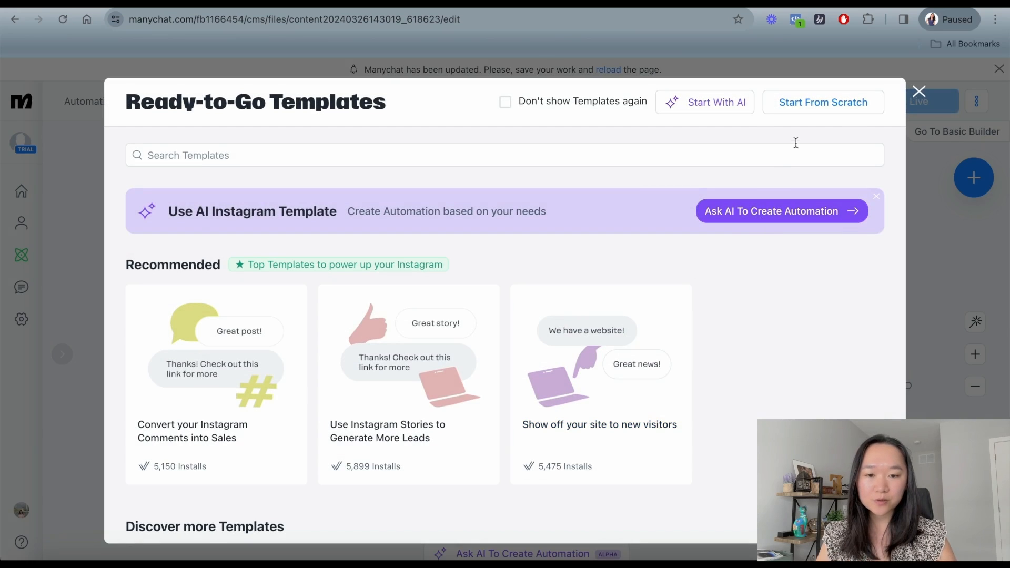
click(812, 103)
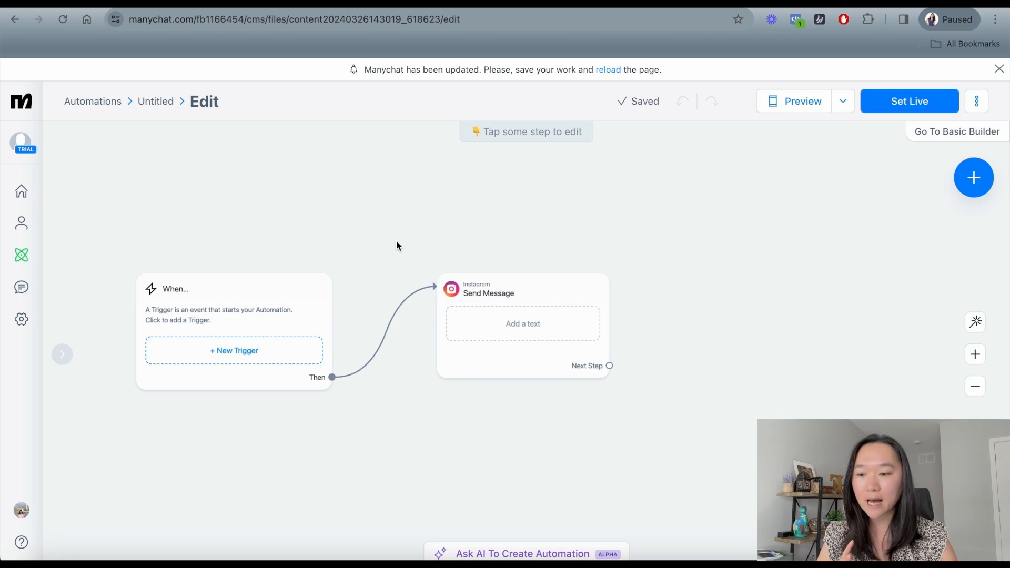
drag(465, 225, 433, 225)
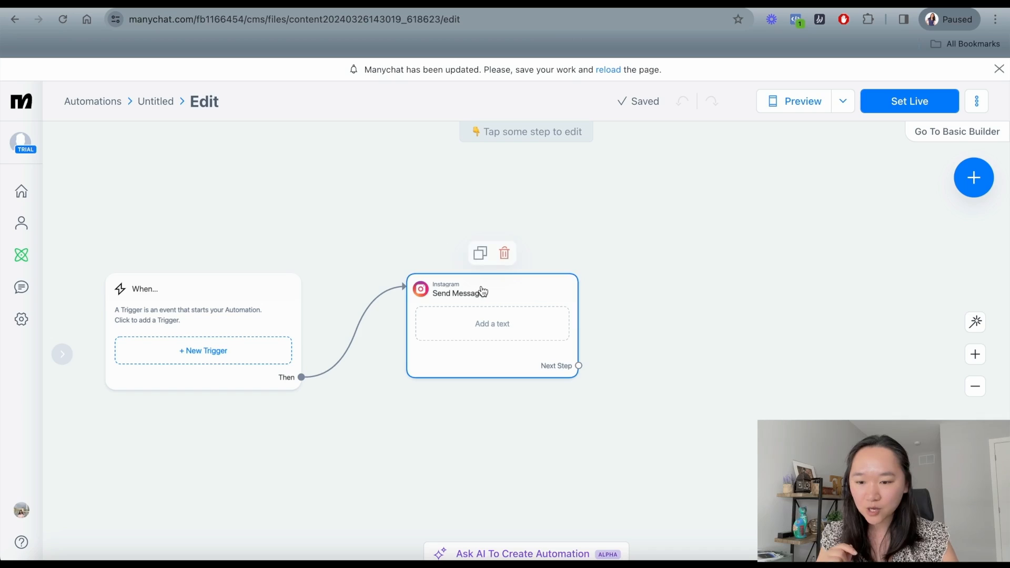
Move the Send Message step up and right and raise the When trigger to line up.
drag(482, 290, 493, 262)
drag(240, 291, 216, 251)
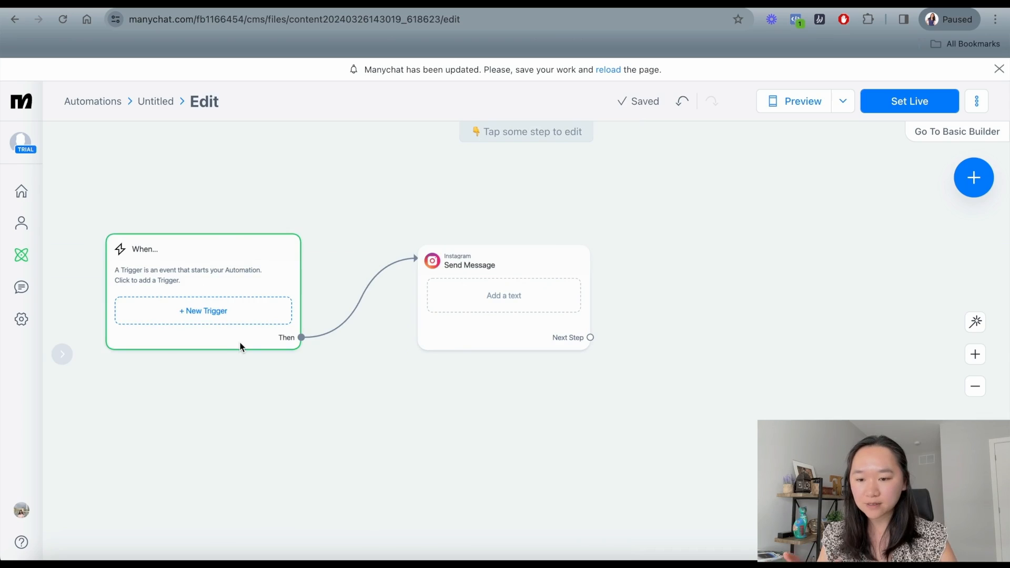
Delete the Send Message step's empty text block and add a User Input question block.
mouse_move(475, 268)
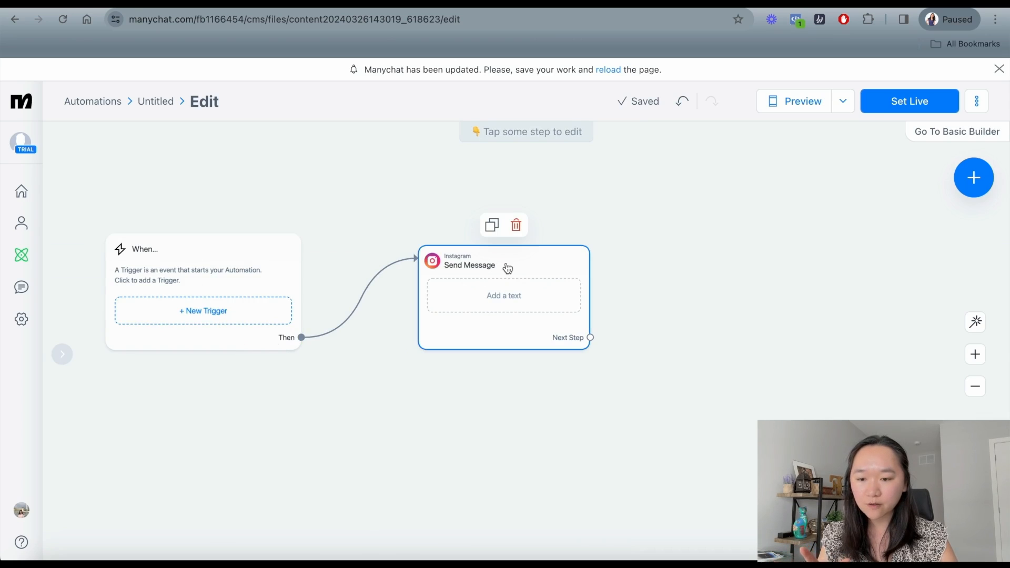
drag(507, 268, 515, 261)
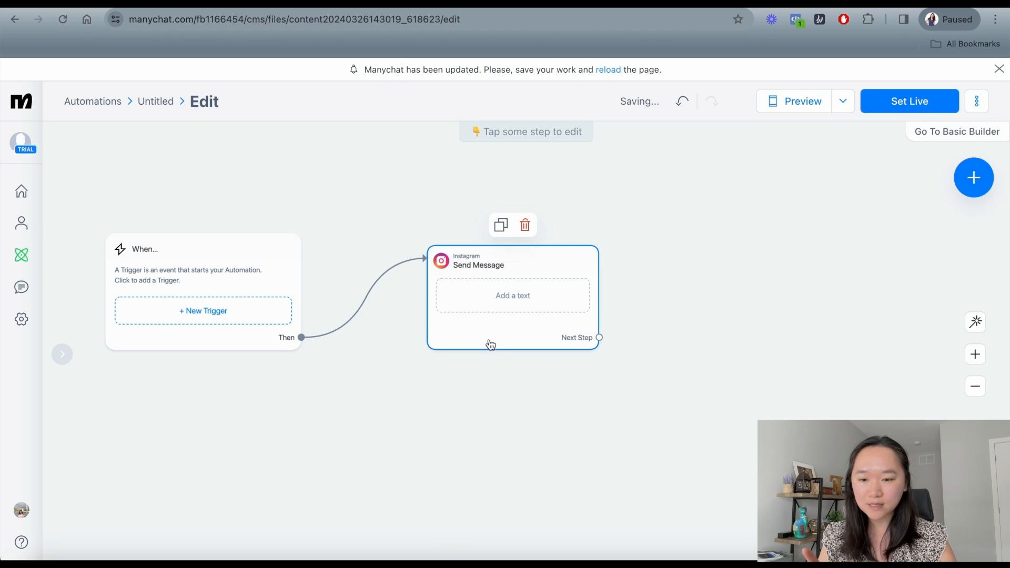
click(510, 302)
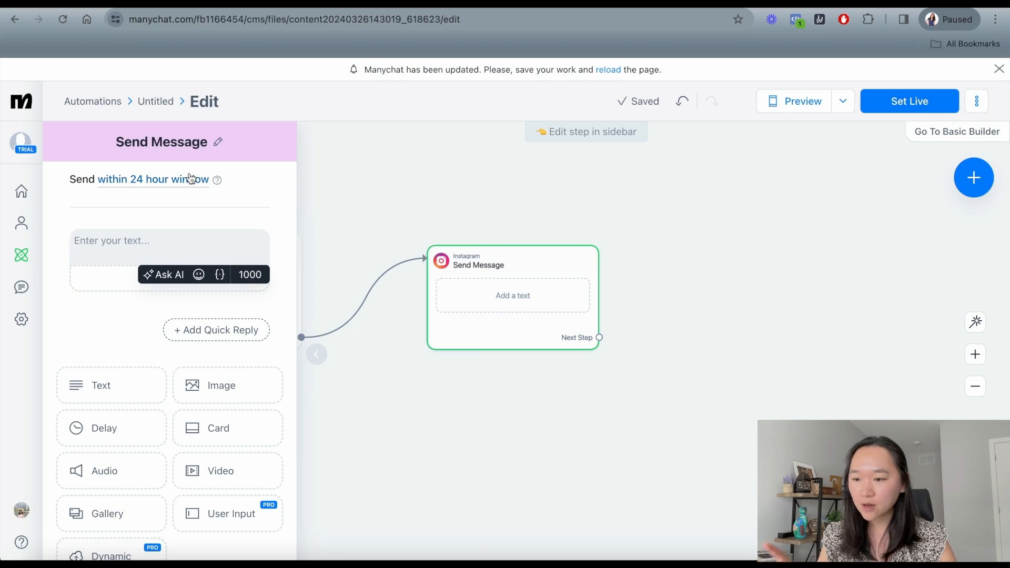
scroll(191, 178, down, 3)
scroll(191, 178, up, 2)
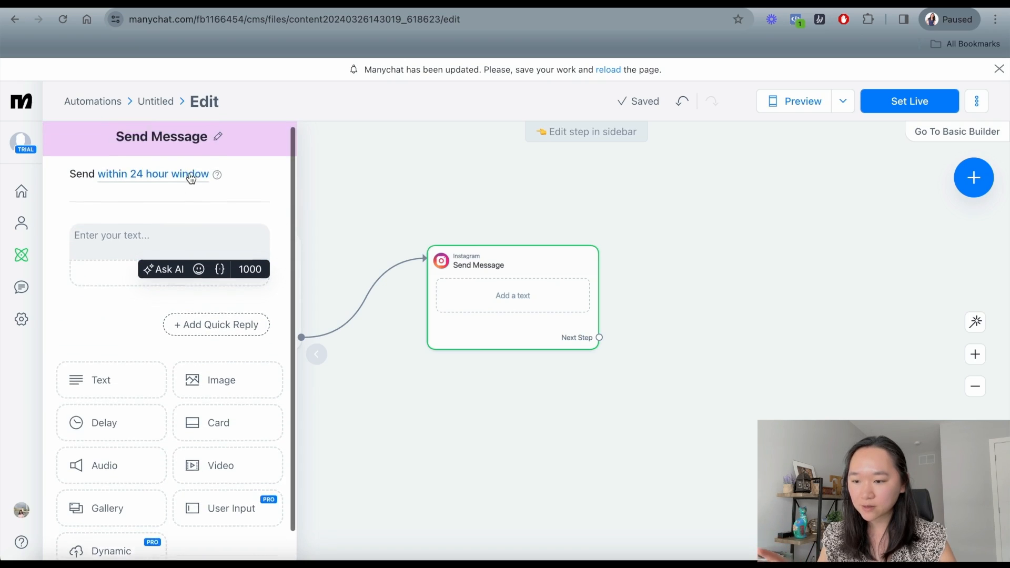
scroll(190, 177, down, 2)
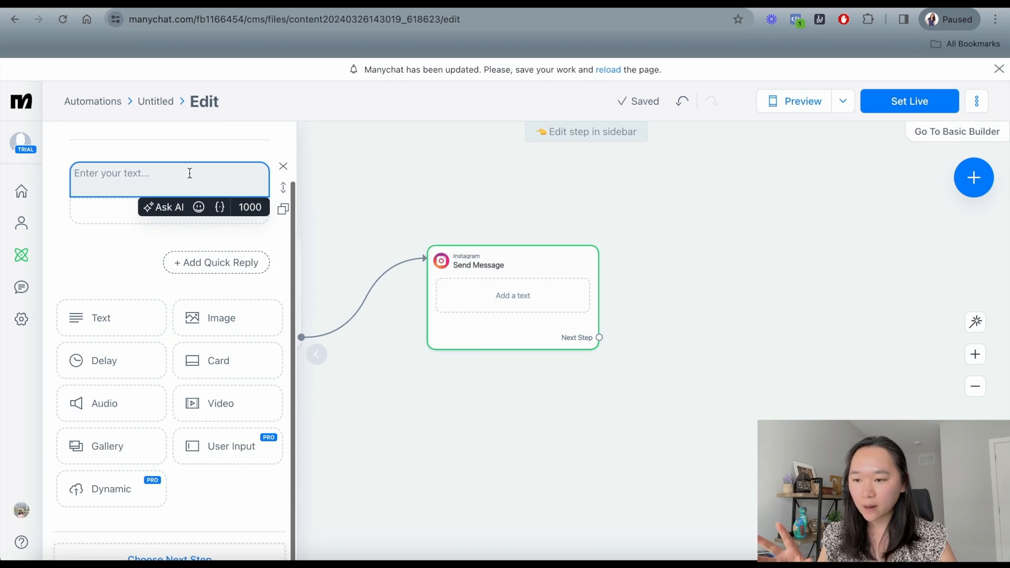
click(284, 169)
click(282, 168)
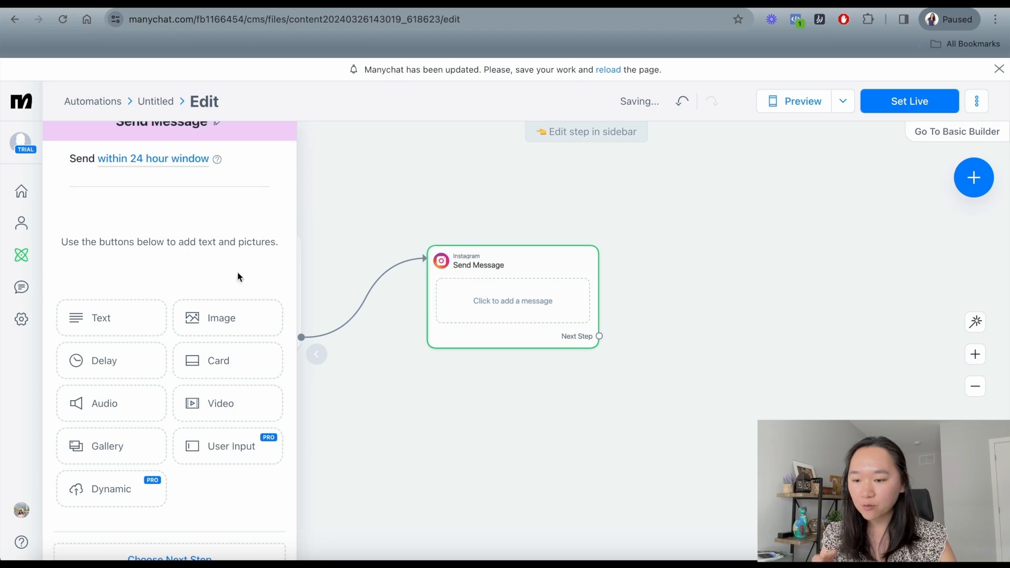
click(216, 456)
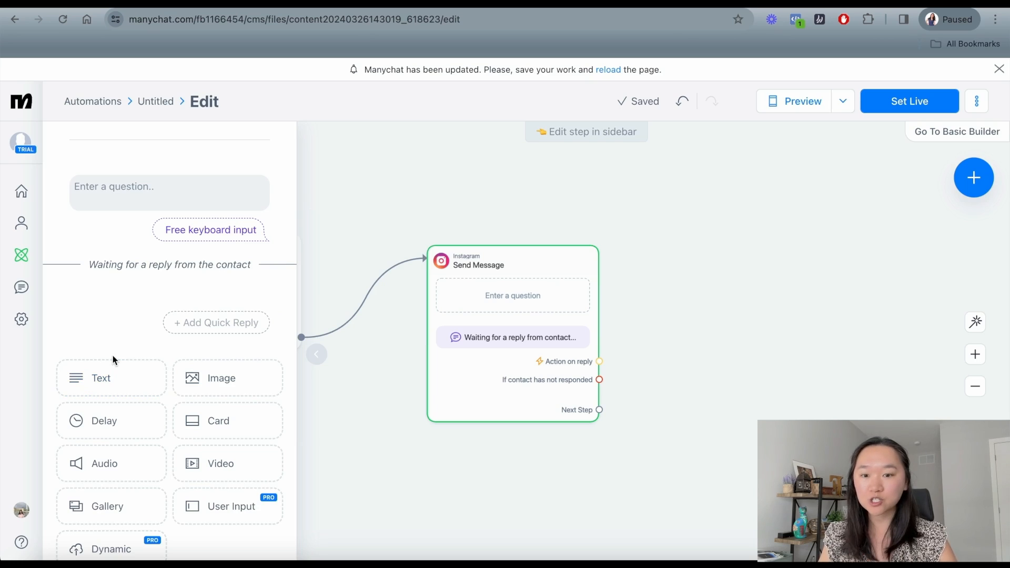
click(97, 184)
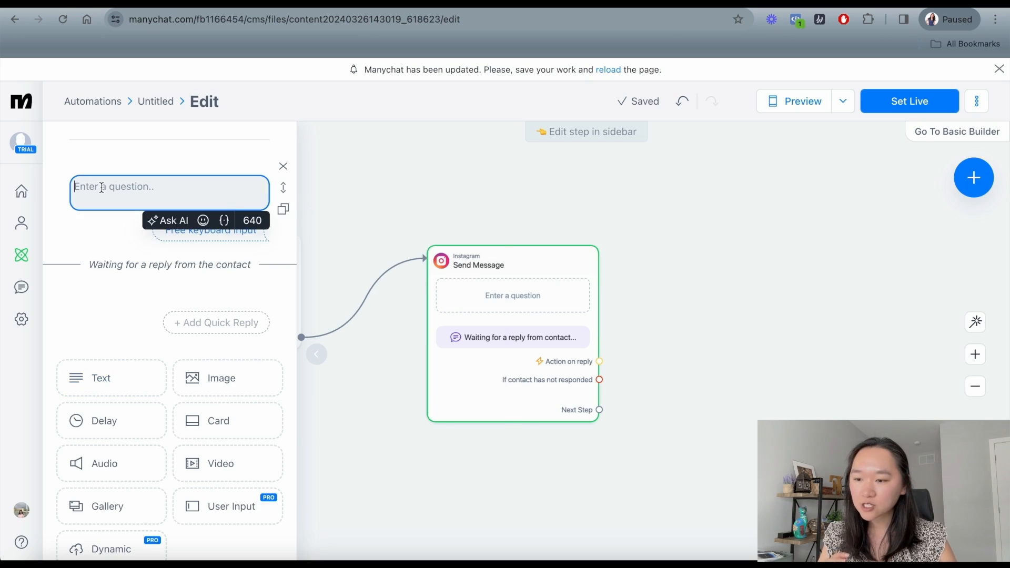
Enter the question 'Hello how can I help you? Feel free to ask me anything' and close the editor.
text(Hello)
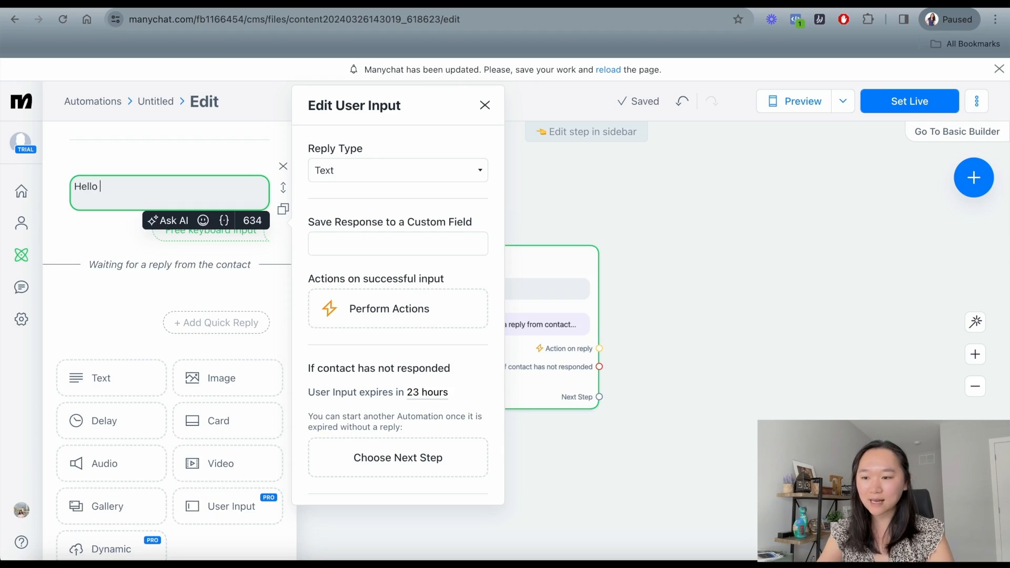
text(how can i)
key(BackSpace)
key(BackSpace)
text(I help you? Feel)
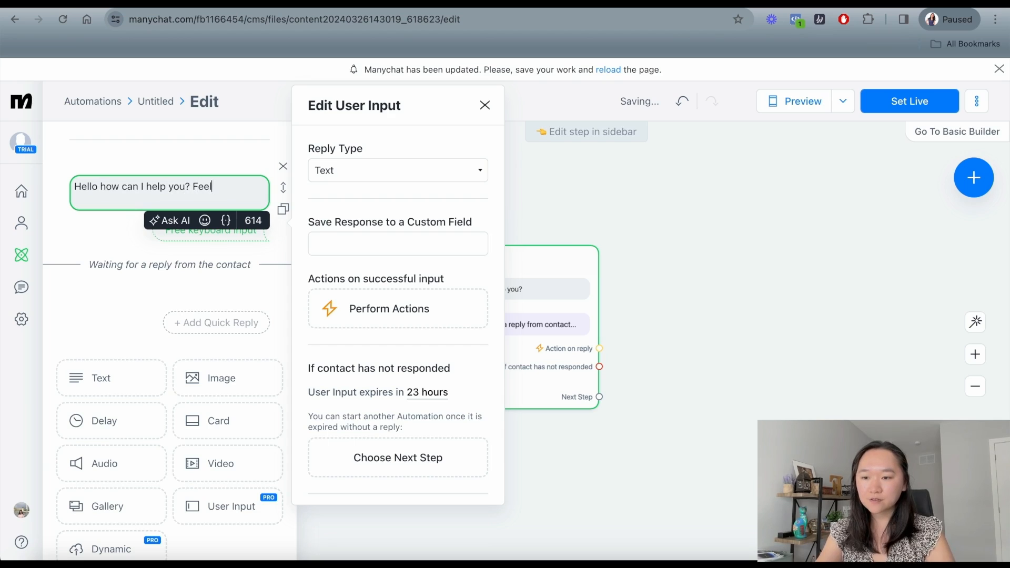
text( free to ask me anything.)
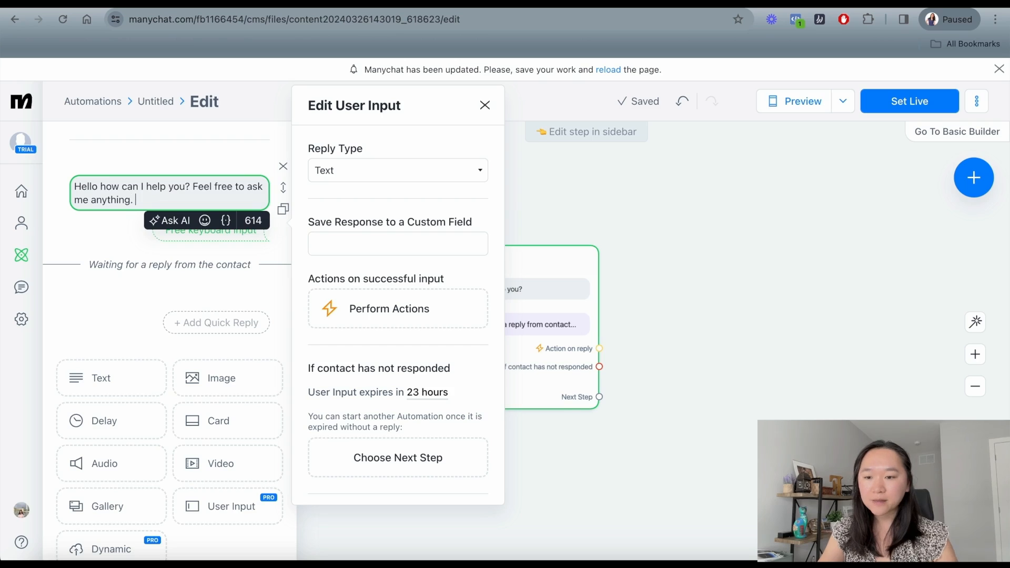
click(494, 184)
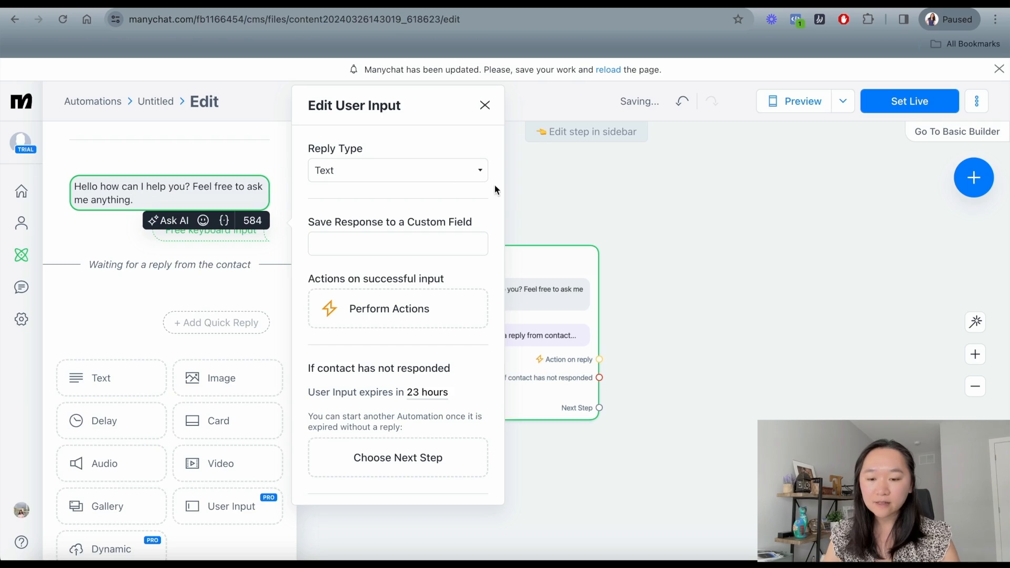
click(591, 195)
mouse_move(525, 340)
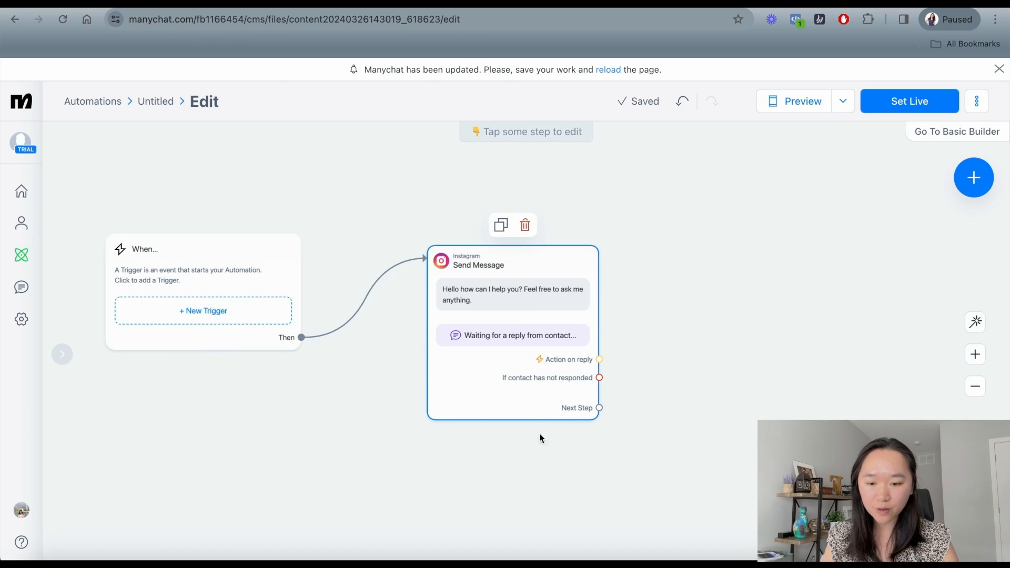
Link a new Actions step after the message and add a Make External Request action.
drag(601, 409, 680, 331)
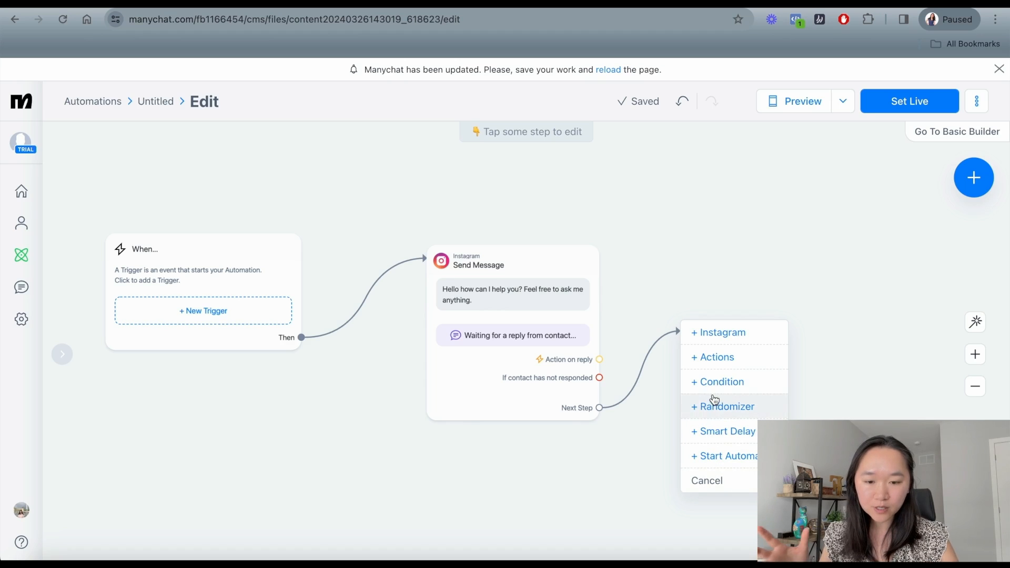
click(731, 356)
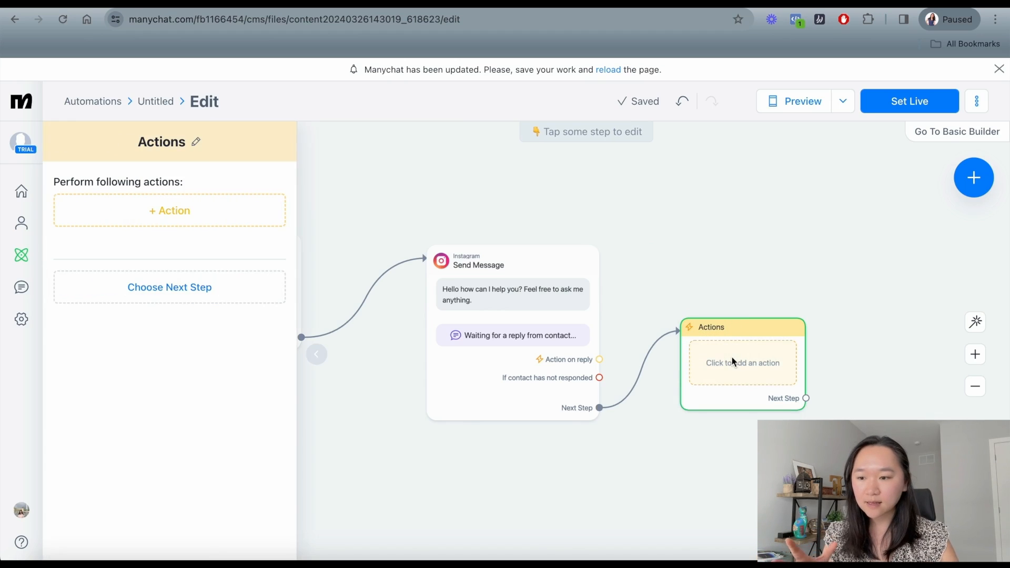
click(188, 213)
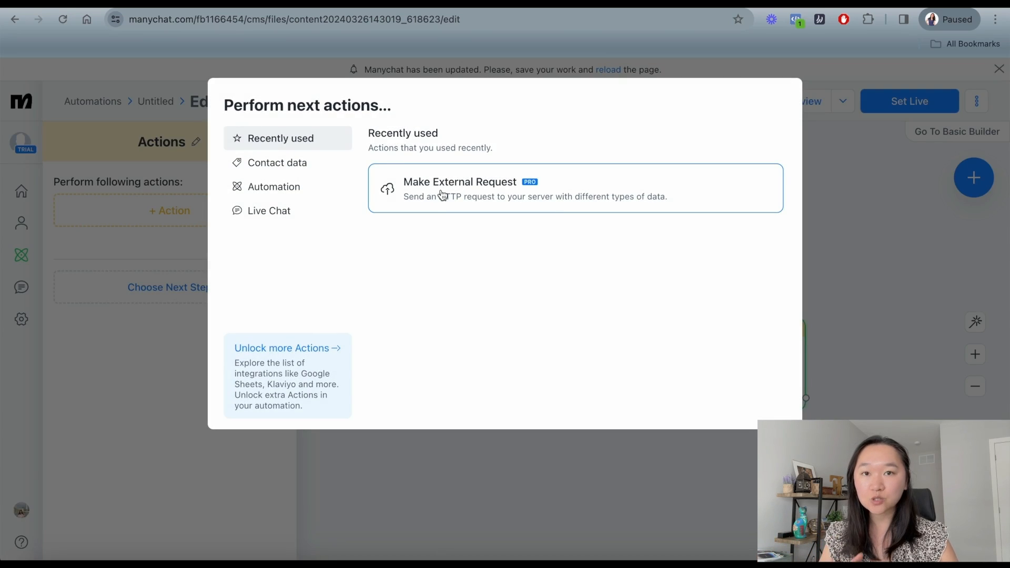
click(467, 191)
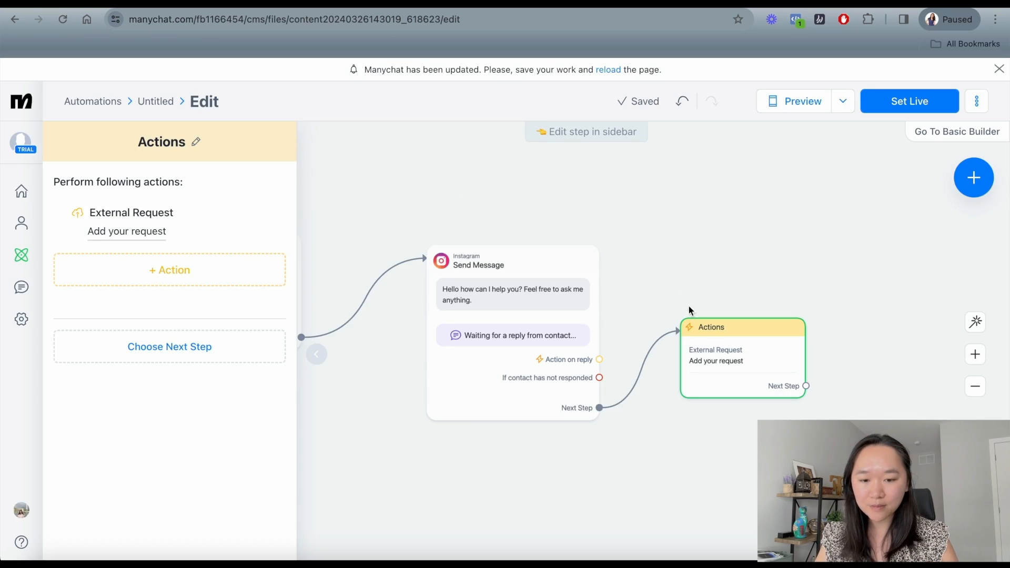
Nudge the Actions step slightly up and to the right on the ManyChat canvas.
drag(748, 340, 755, 333)
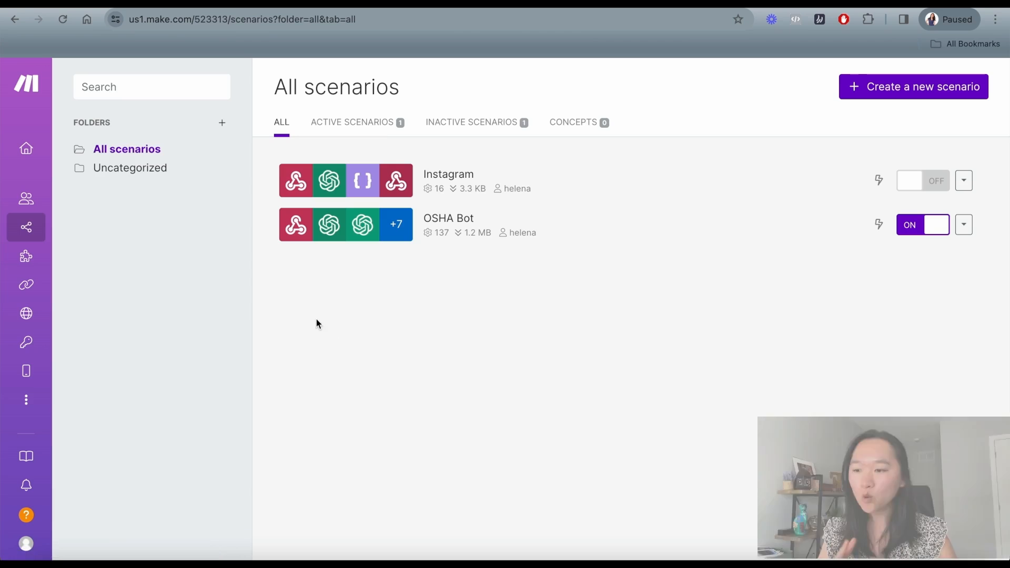
Go from the Organization dashboard to Scenarios and create a new blank scenario.
mouse_move(29, 172)
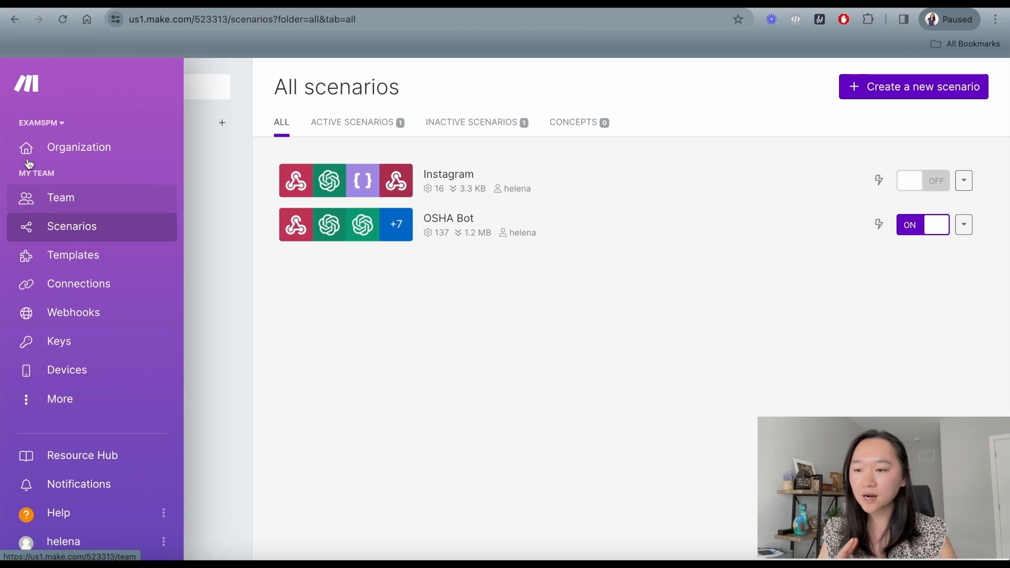
click(37, 142)
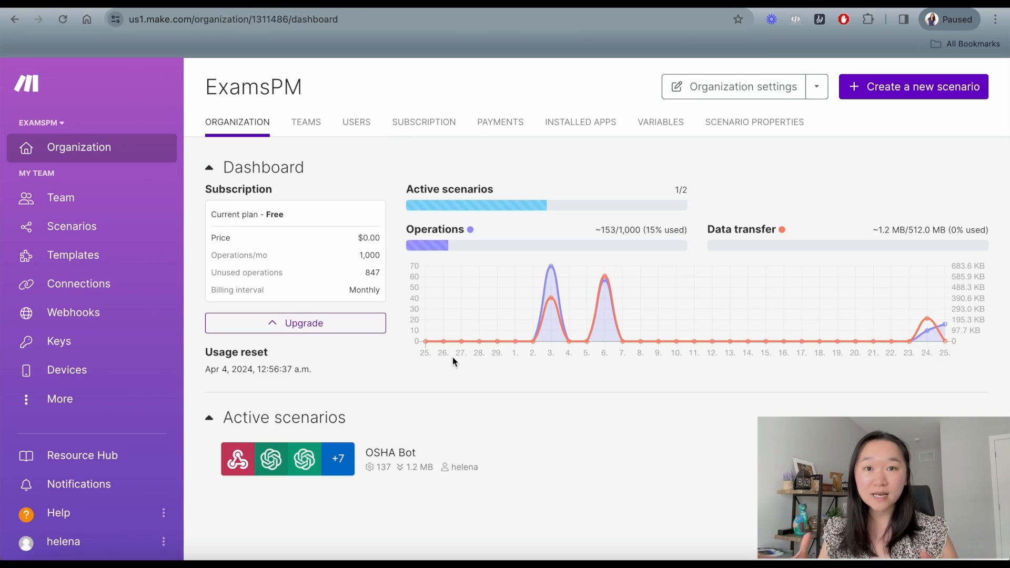
click(77, 232)
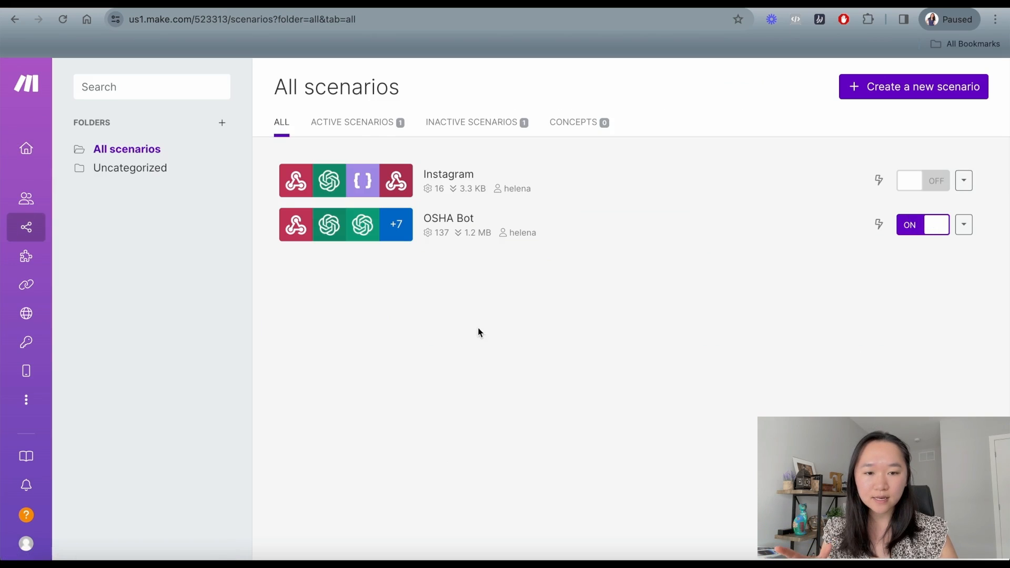
click(888, 94)
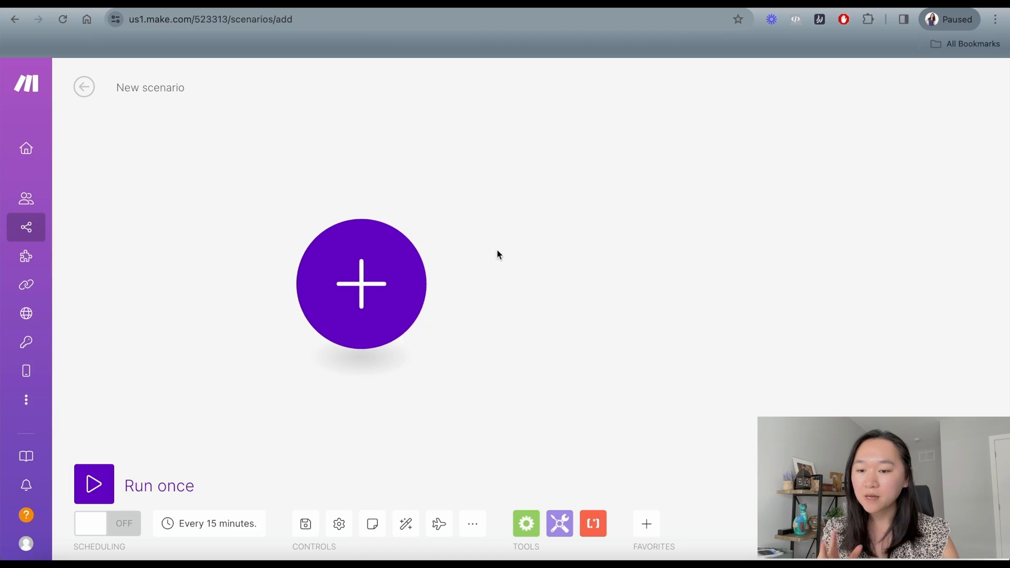
click(358, 286)
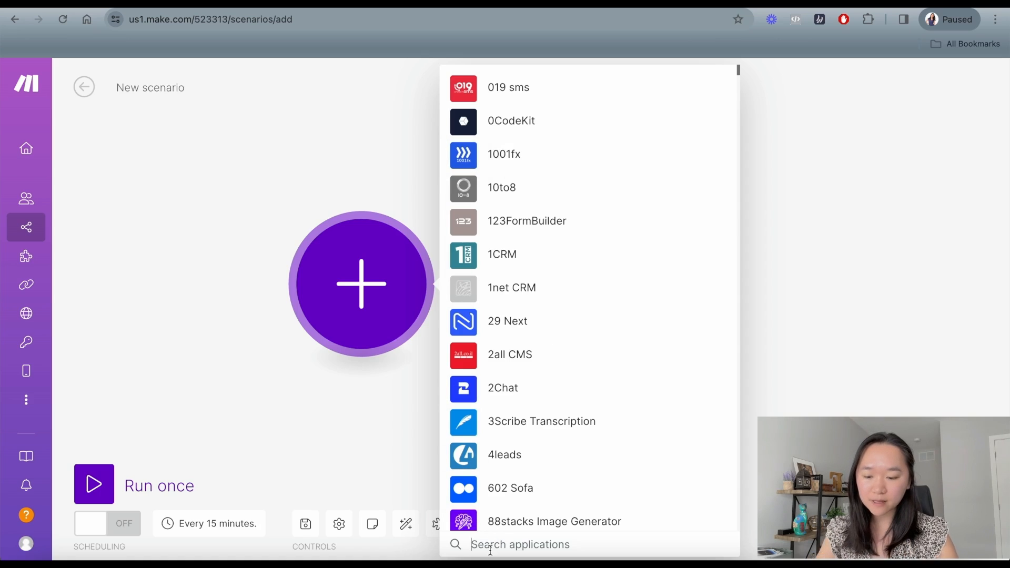
Search 'webhoo' and add the Webhooks Custom webhook trigger as the first module.
text(webhoo)
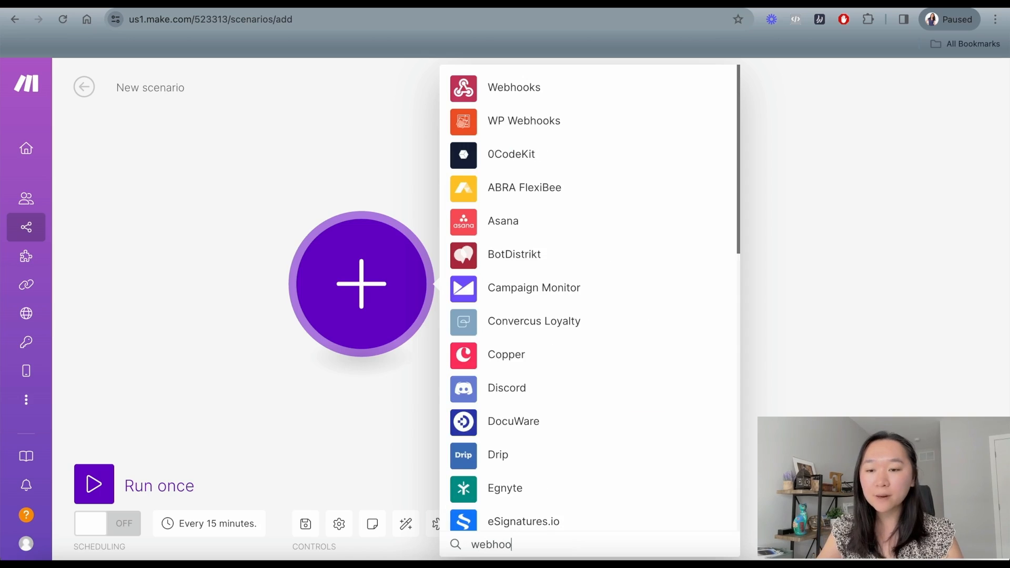
click(504, 86)
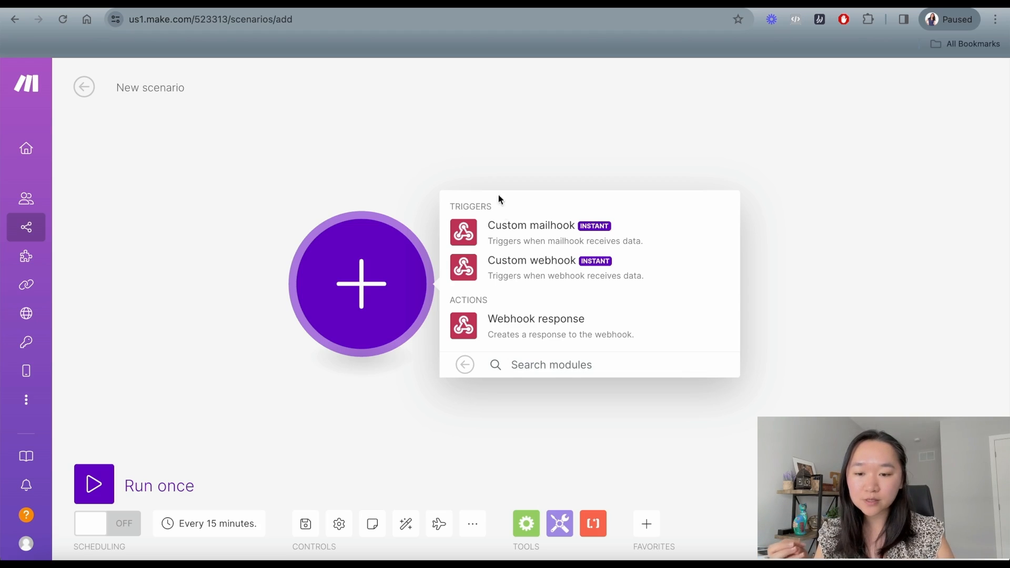
click(519, 272)
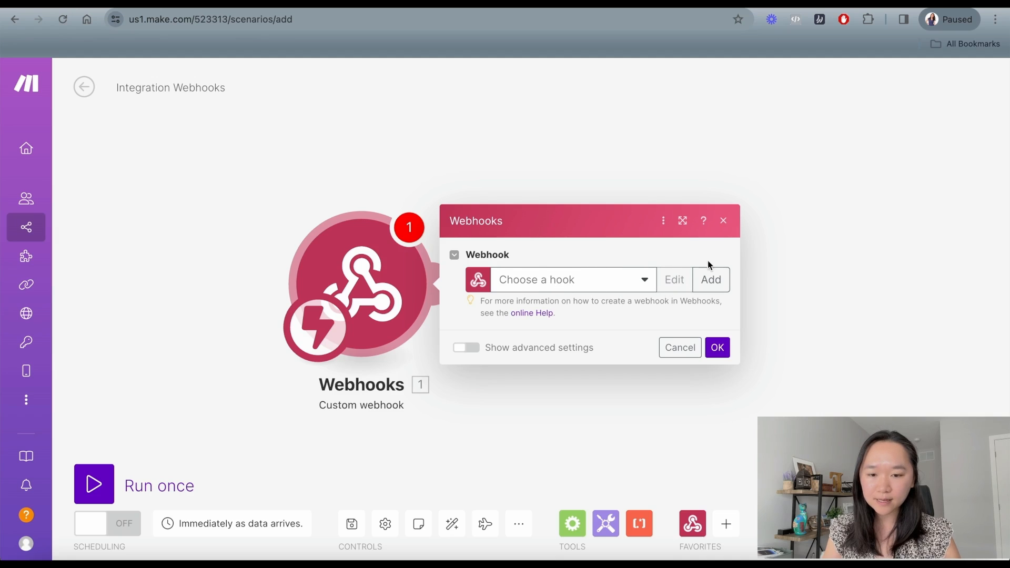
Create a webhook named bakery-test, copy its address, and return to ManyChat.
click(712, 280)
click(516, 227)
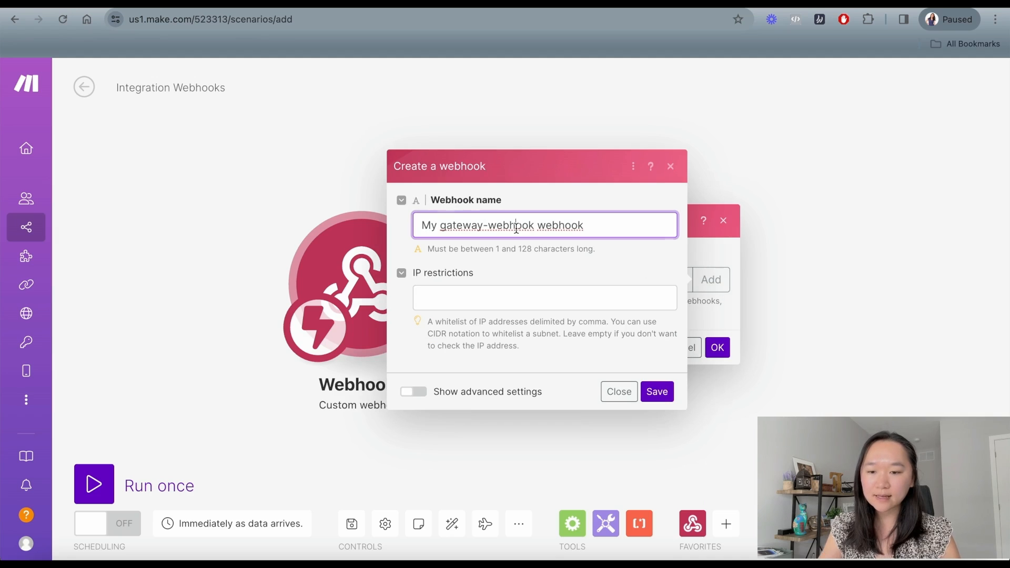
triple_click(516, 227)
key(BackSpace)
text(bakery)
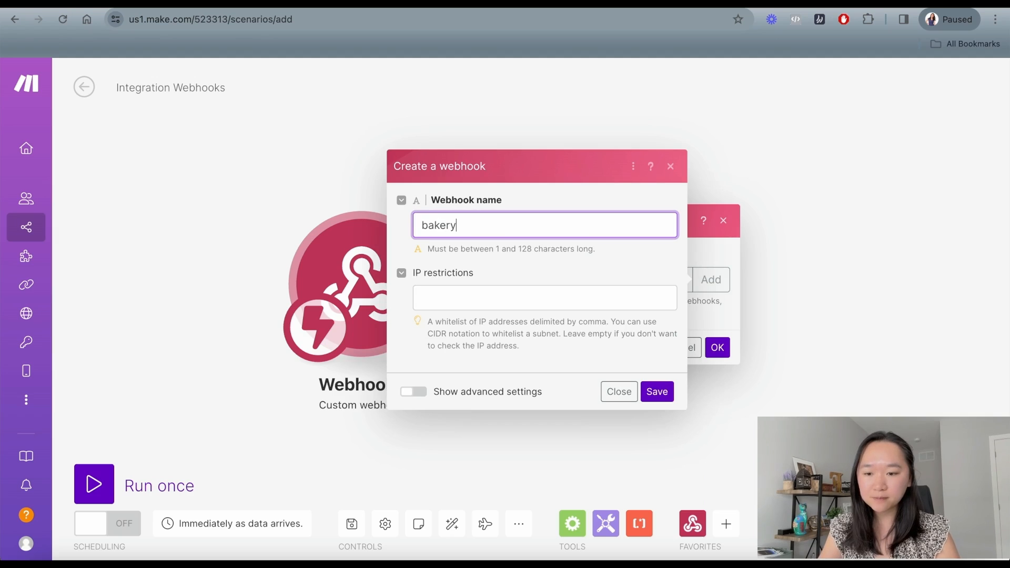
text(test)
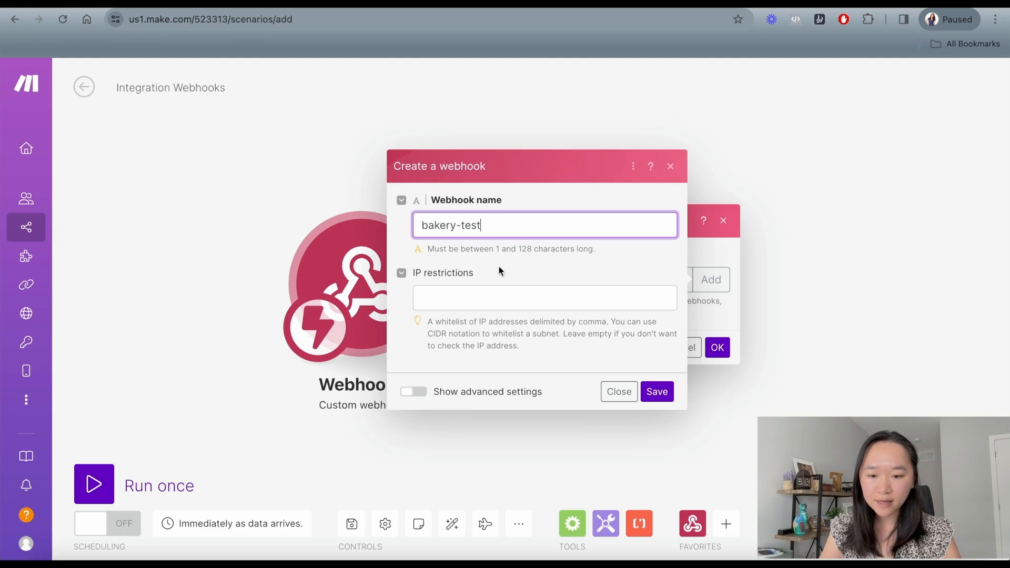
click(657, 392)
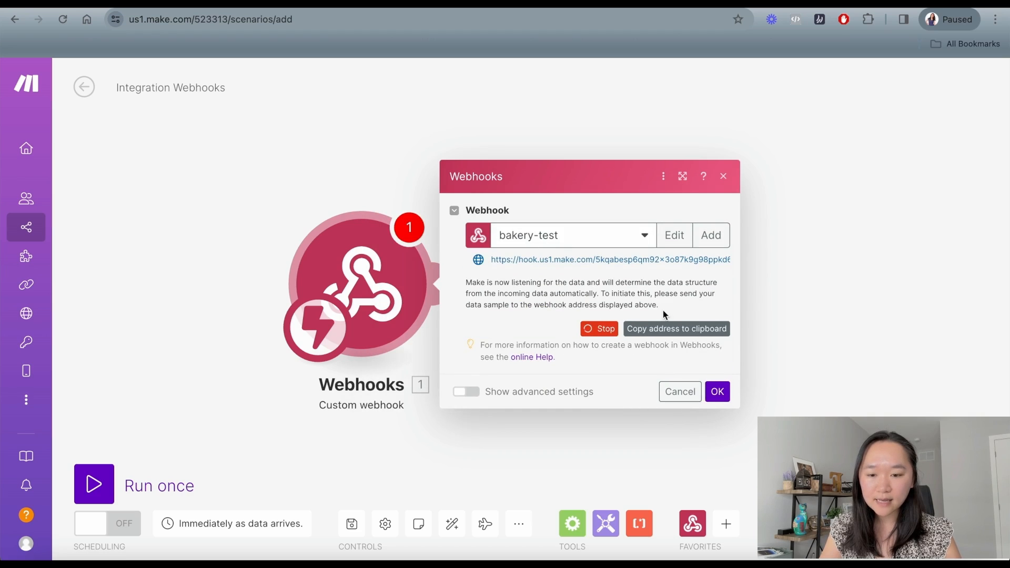
click(663, 334)
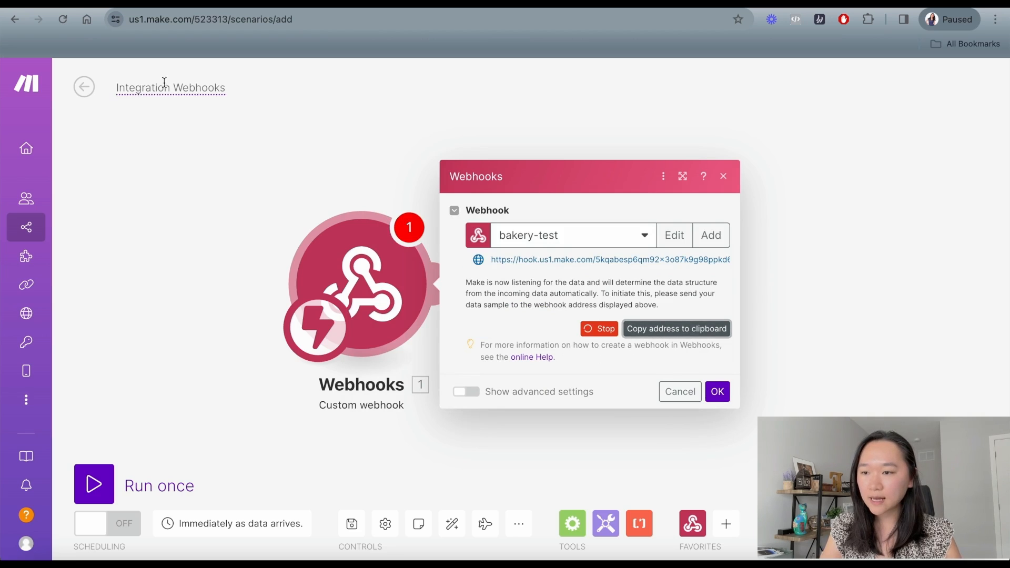
click(145, 3)
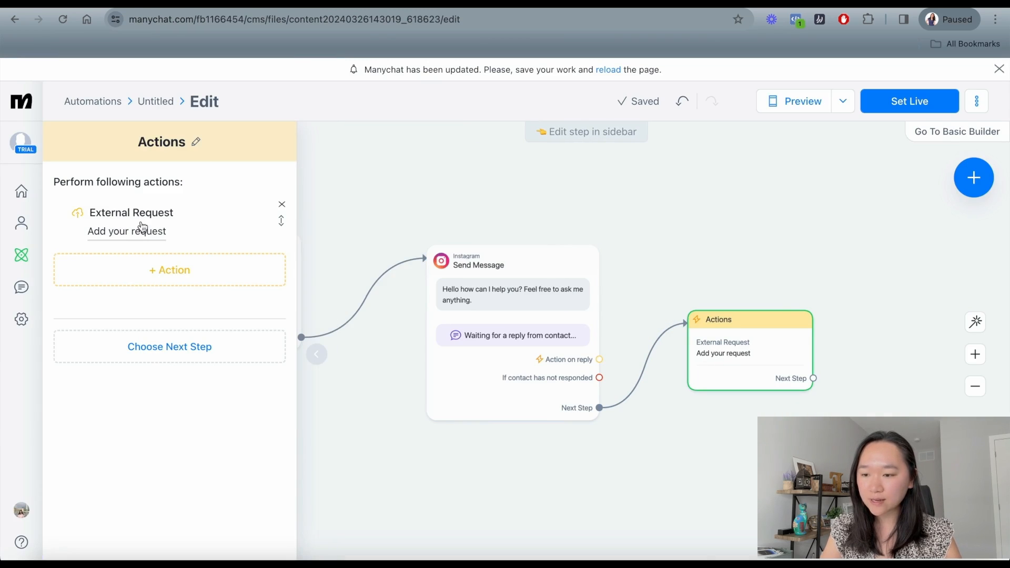
Paste the Make webhook address as the request URL and start a JSON body {}.
click(131, 232)
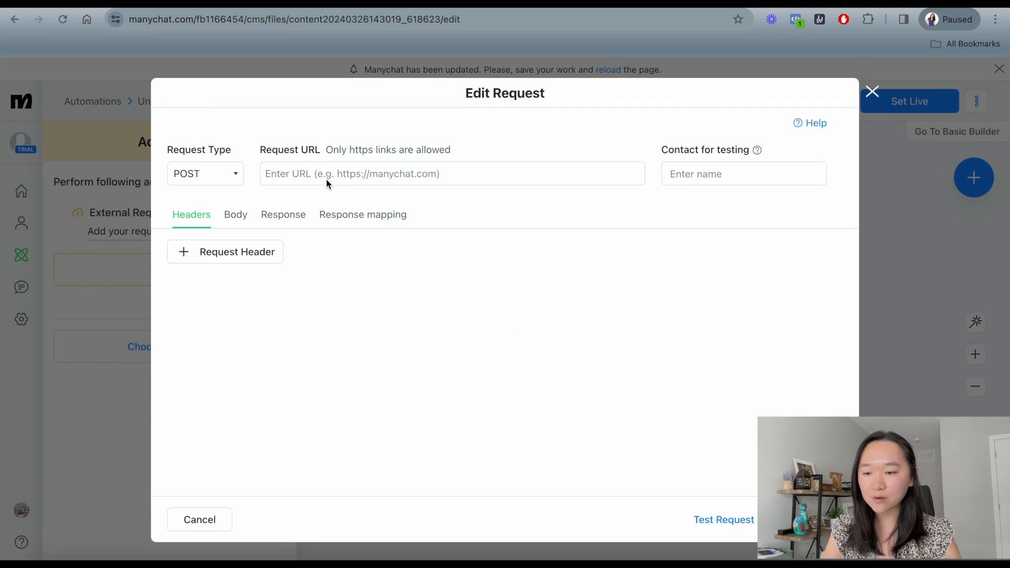
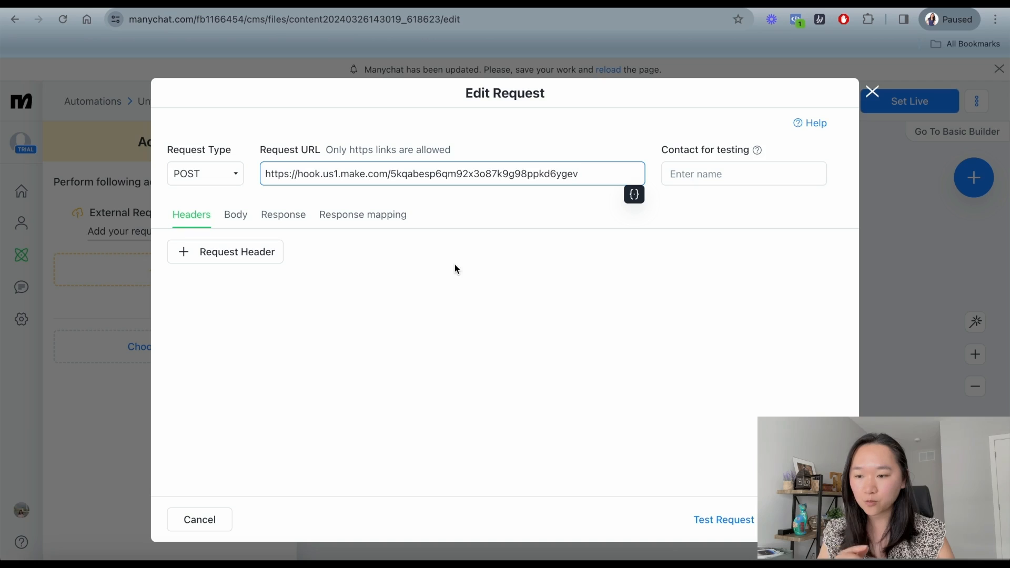
click(238, 226)
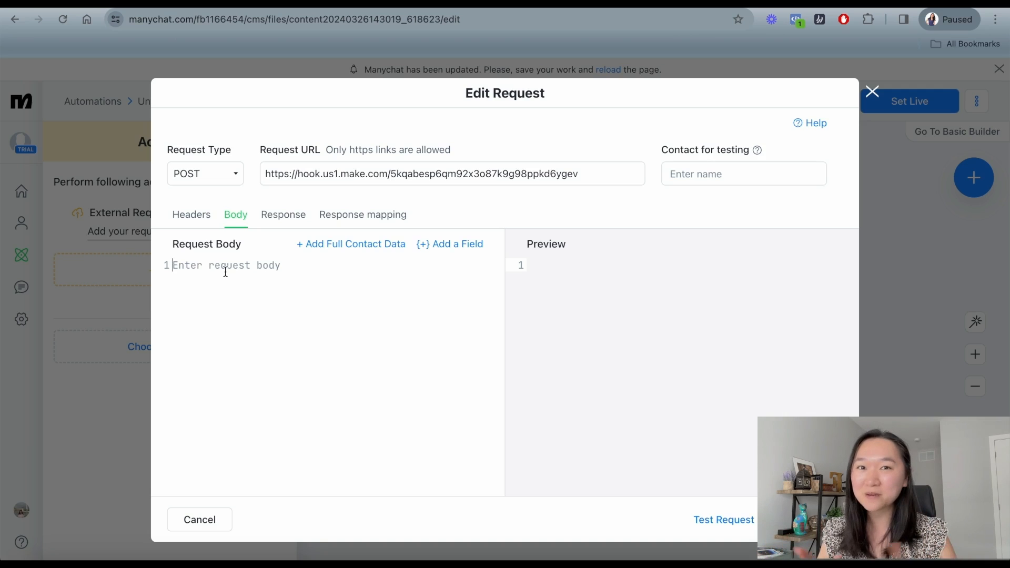
text({})
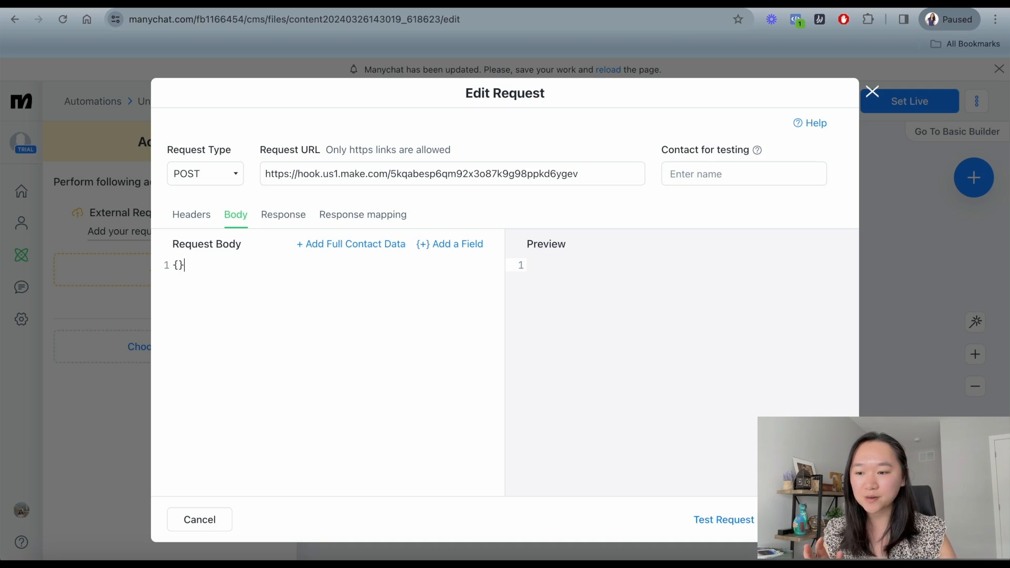
key(Left)
key(Return)
key(Return)
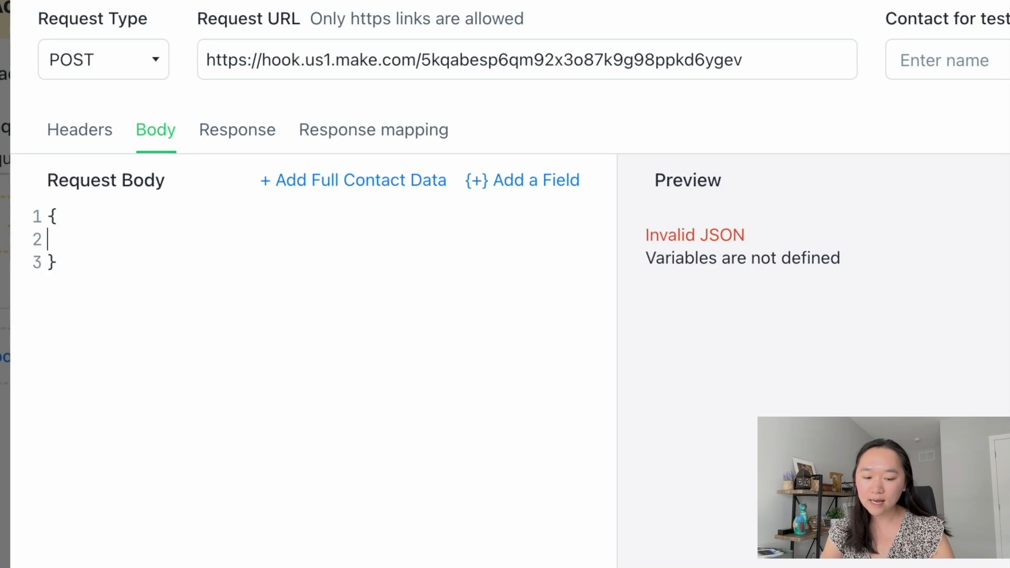
Set the body's "input" value to the contact's Last Text Input and save the request.
text(")
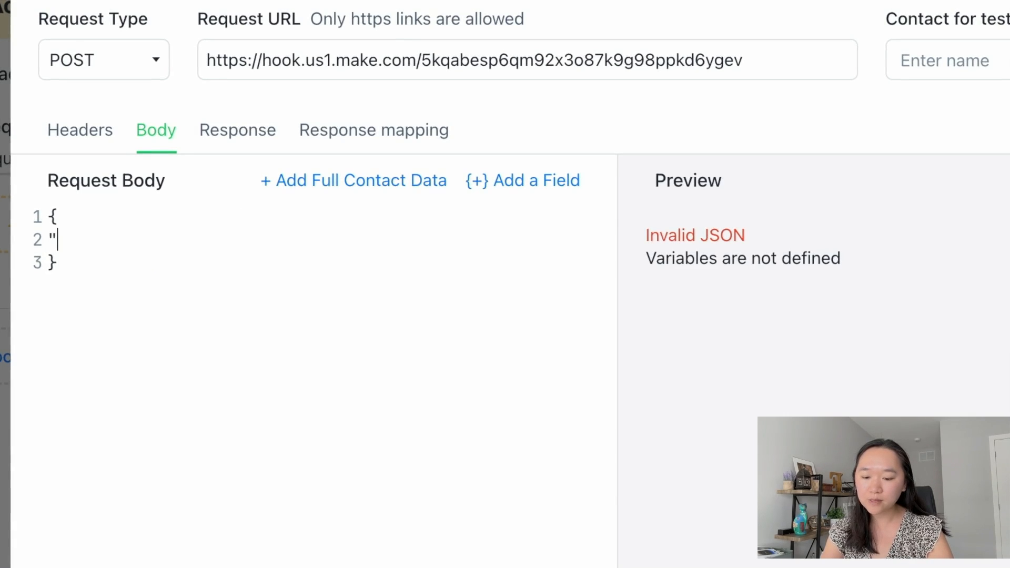
text(input": ")
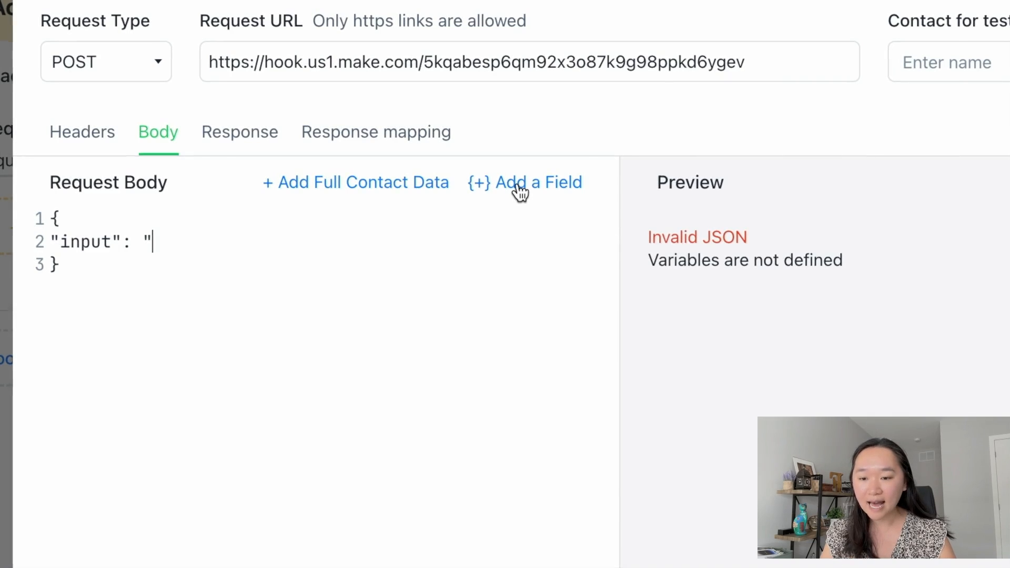
click(519, 192)
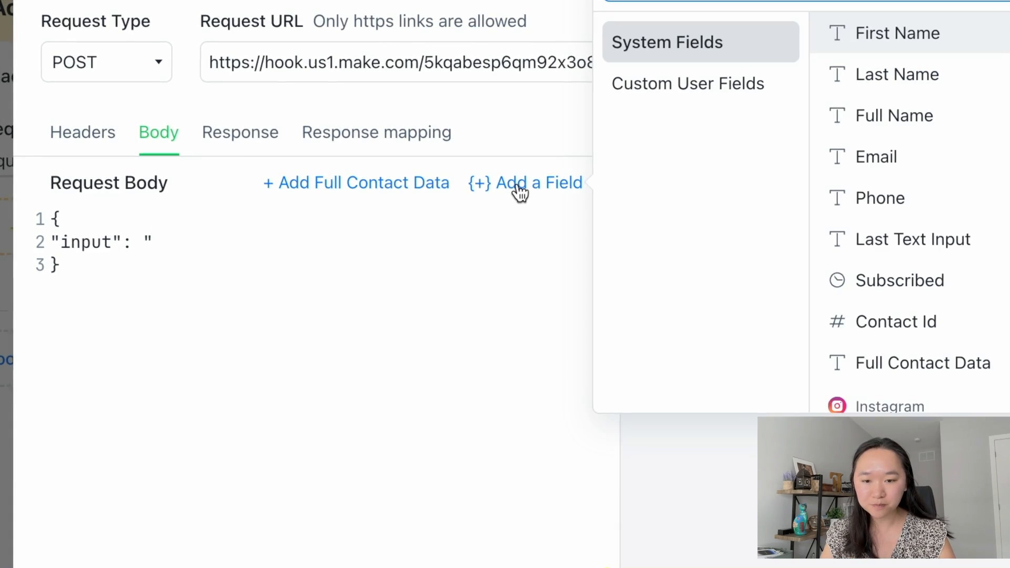
click(878, 248)
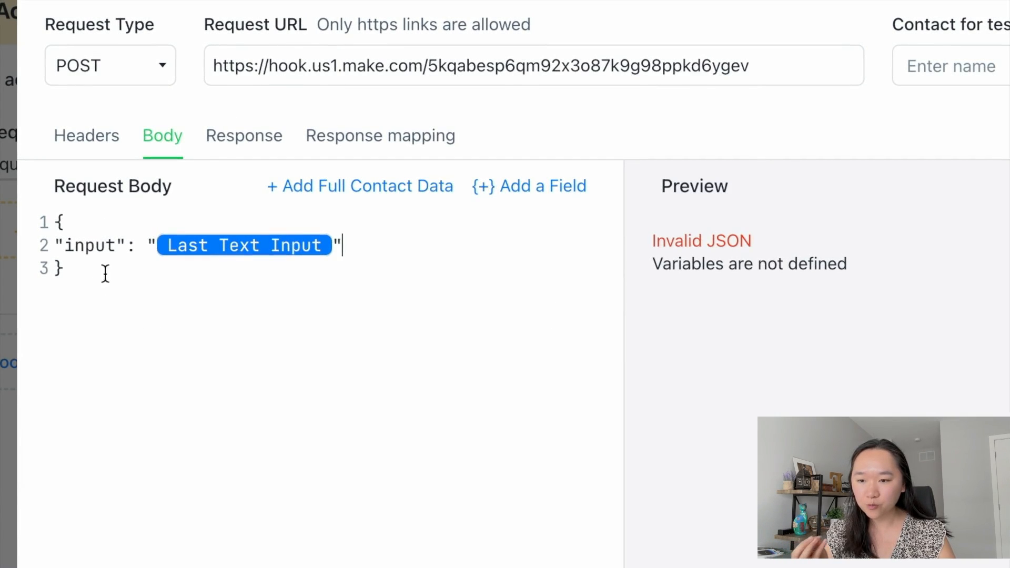
drag(235, 64, 356, 65)
click(585, 65)
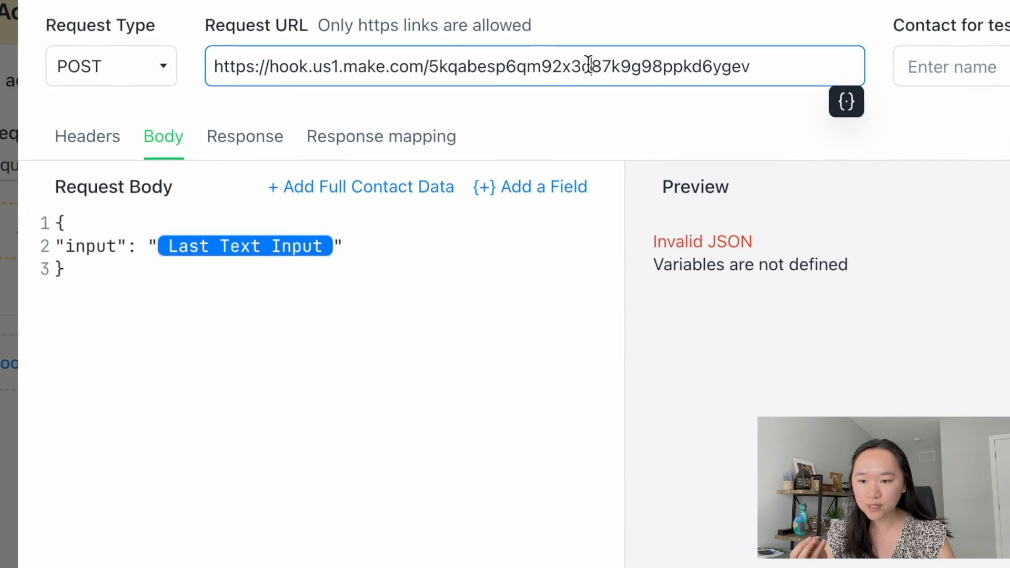
click(106, 250)
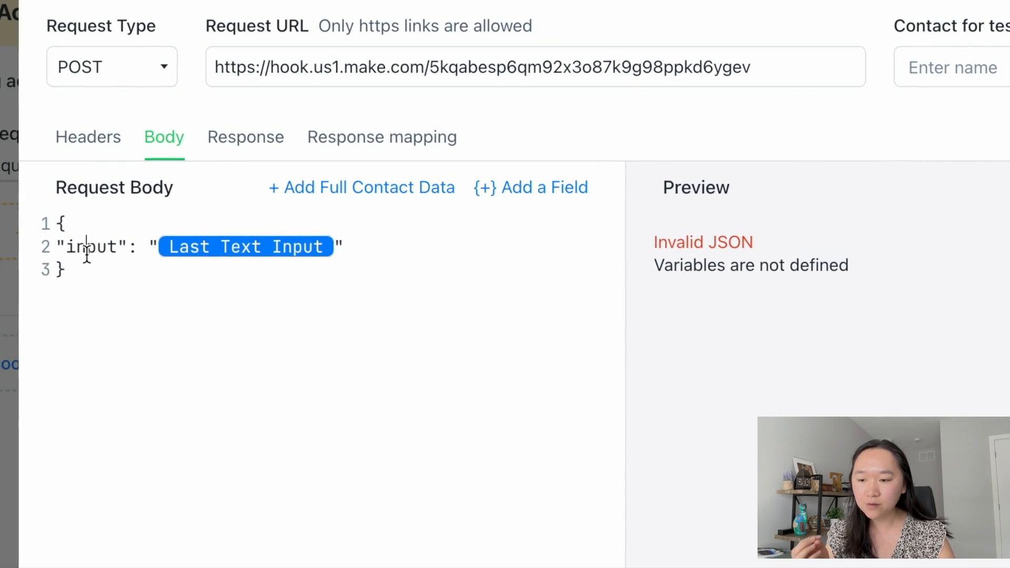
drag(108, 250, 83, 252)
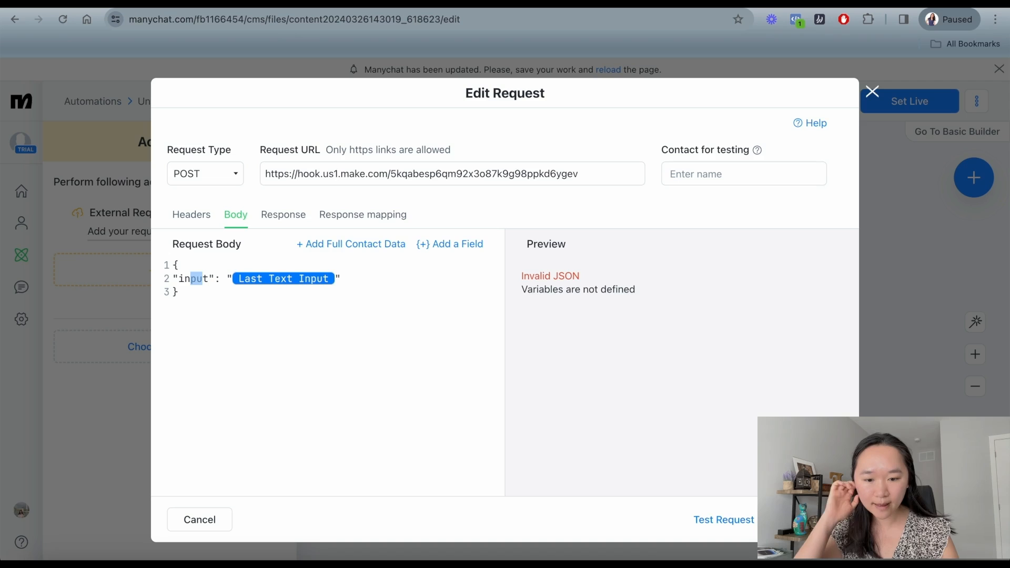
click(807, 520)
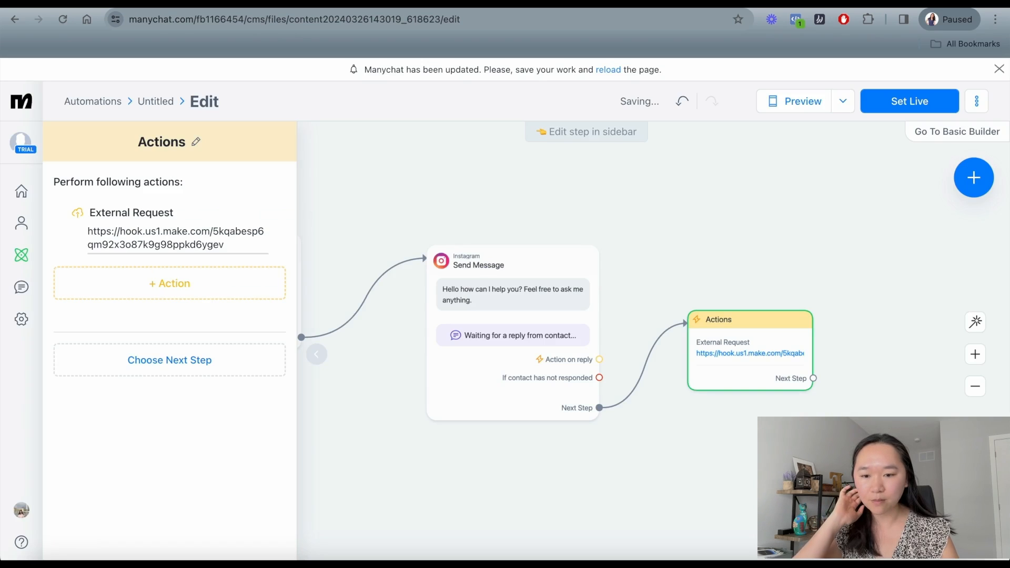
Close the actions panel and open the User Fields list in account settings.
click(634, 505)
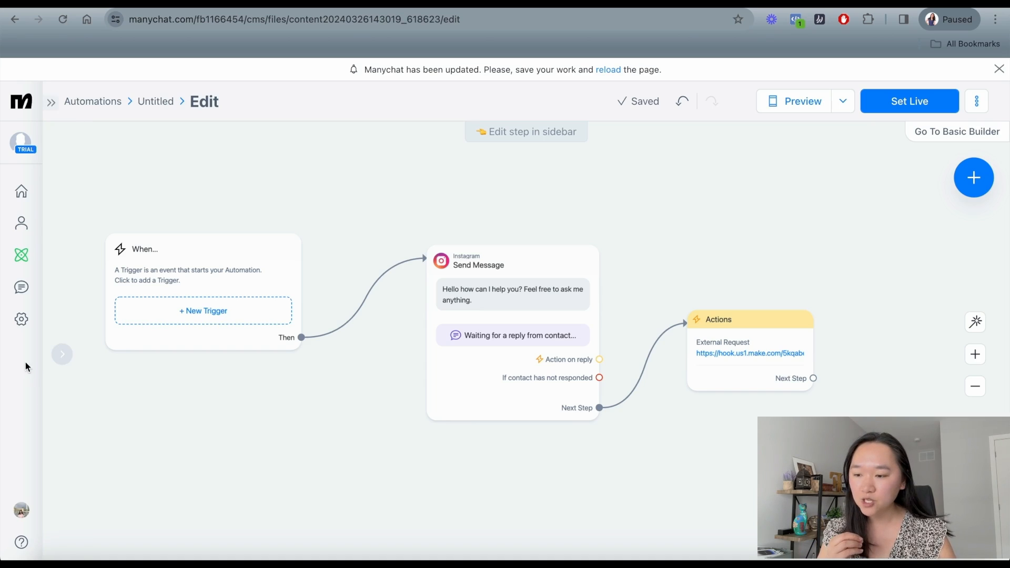
click(20, 326)
scroll(122, 287, down, 5)
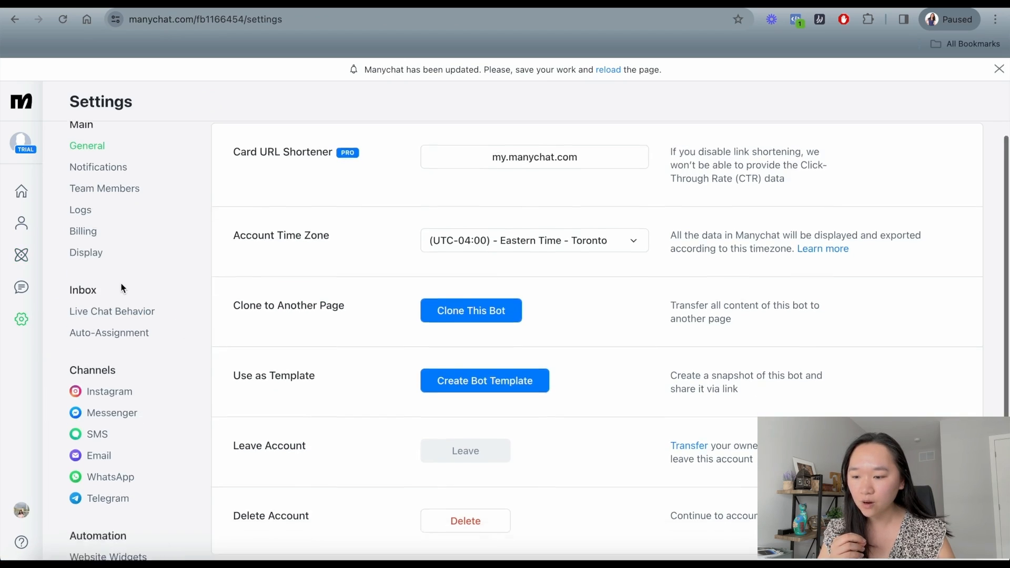
scroll(122, 287, down, 1)
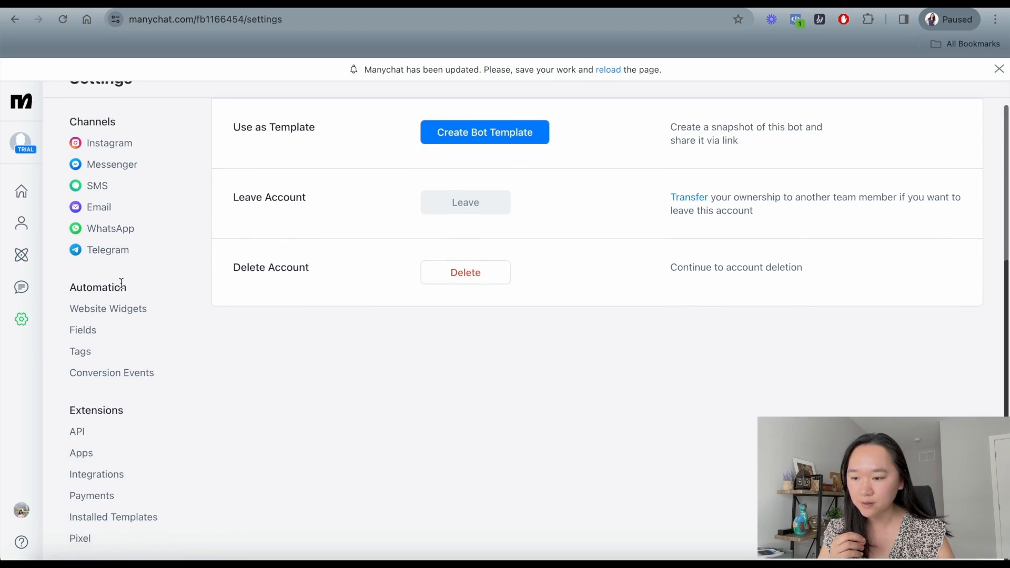
click(86, 337)
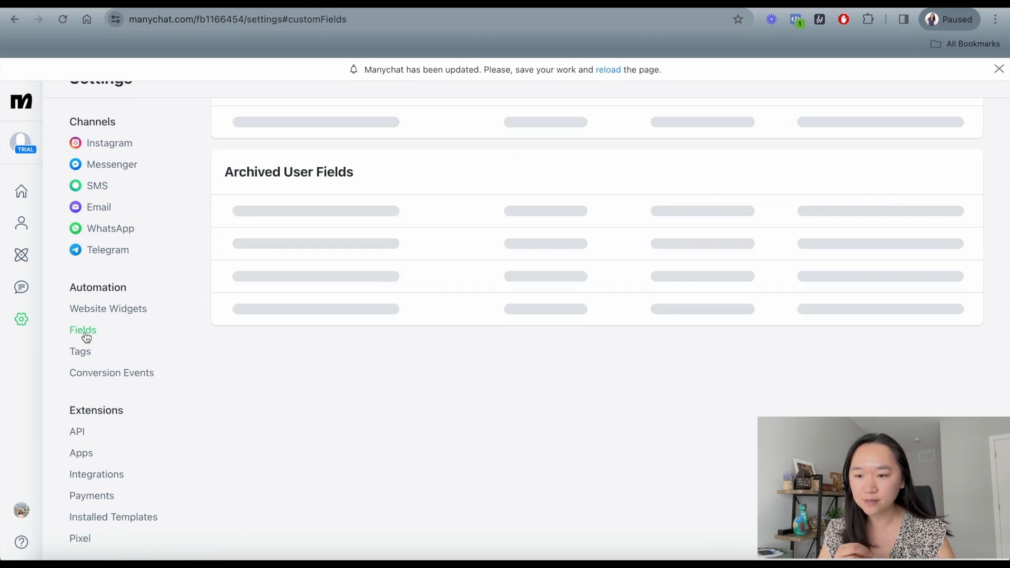
scroll(376, 349, up, 5)
scroll(376, 349, up, 1)
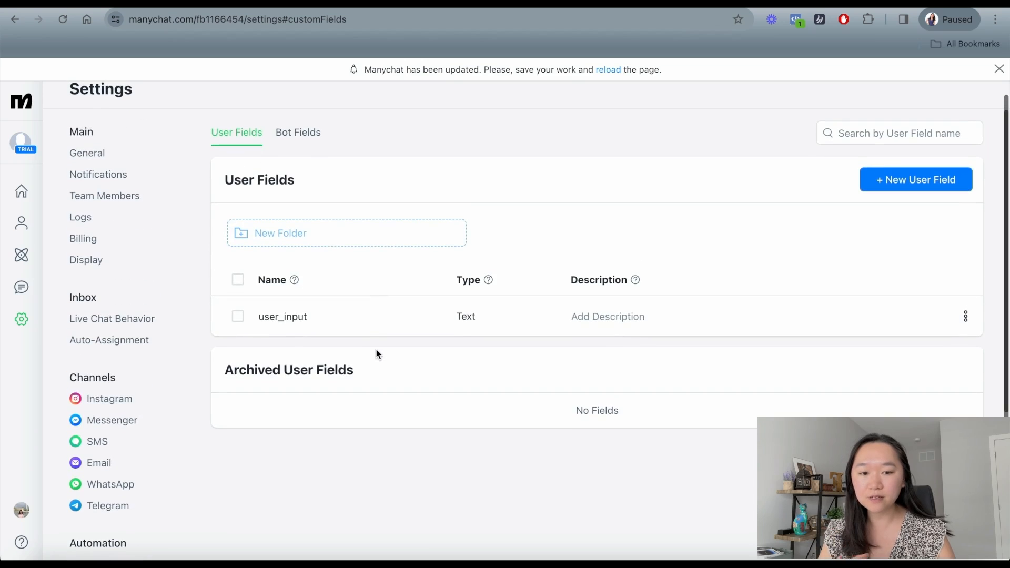
scroll(356, 241, up, 1)
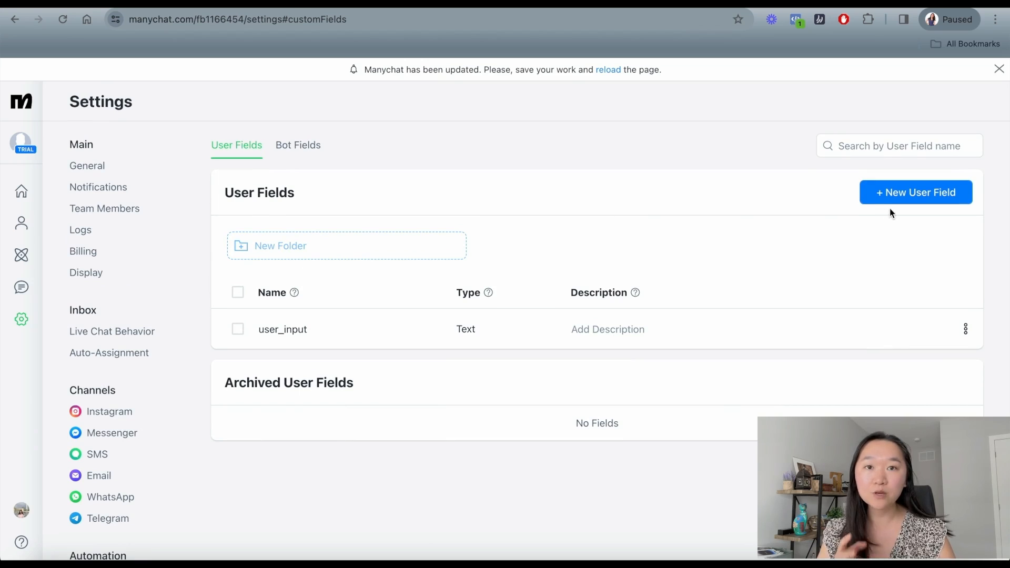
Create a Text user field named ai_response, then return to the automations list.
click(918, 198)
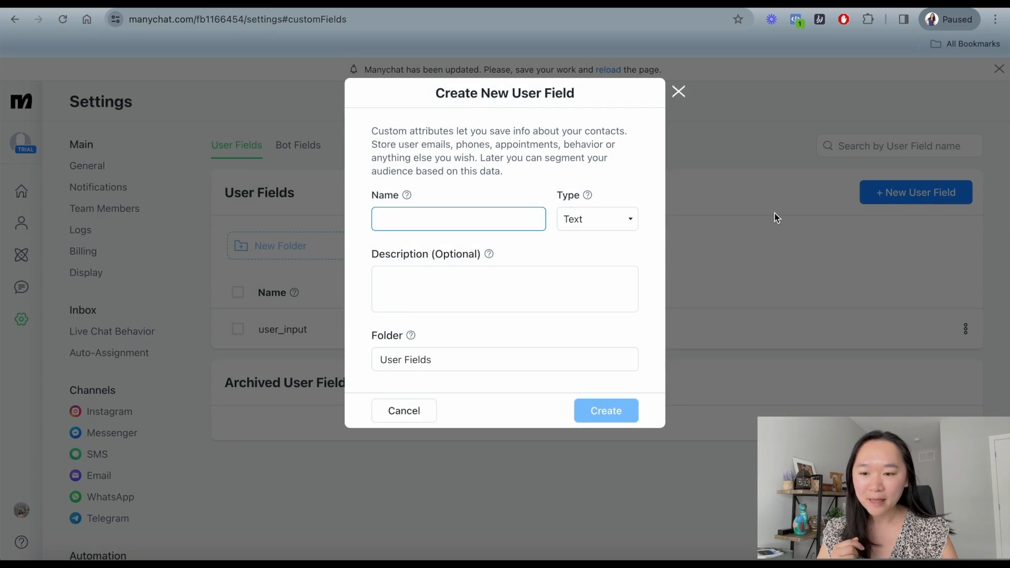
text(ai_response)
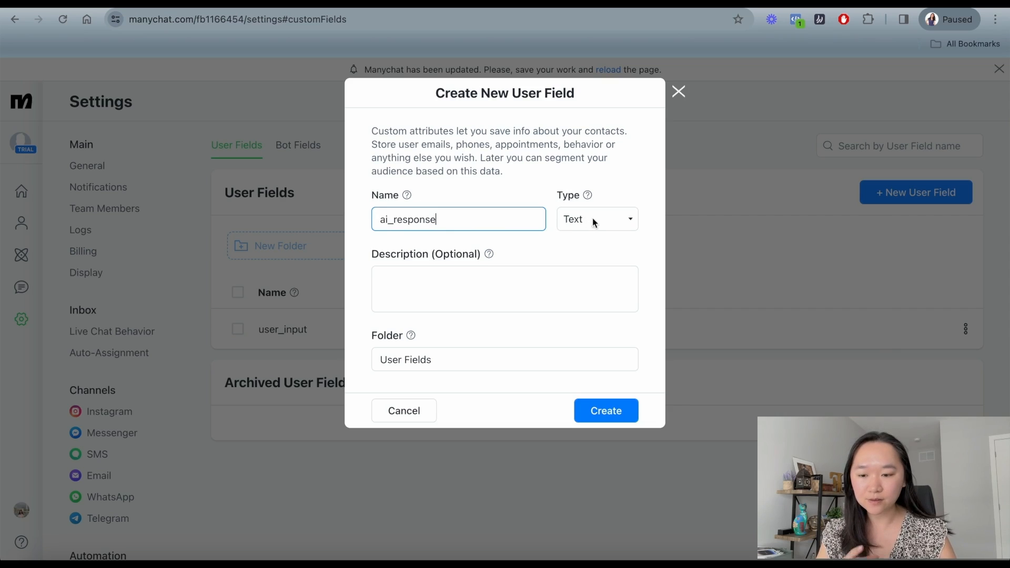
click(599, 413)
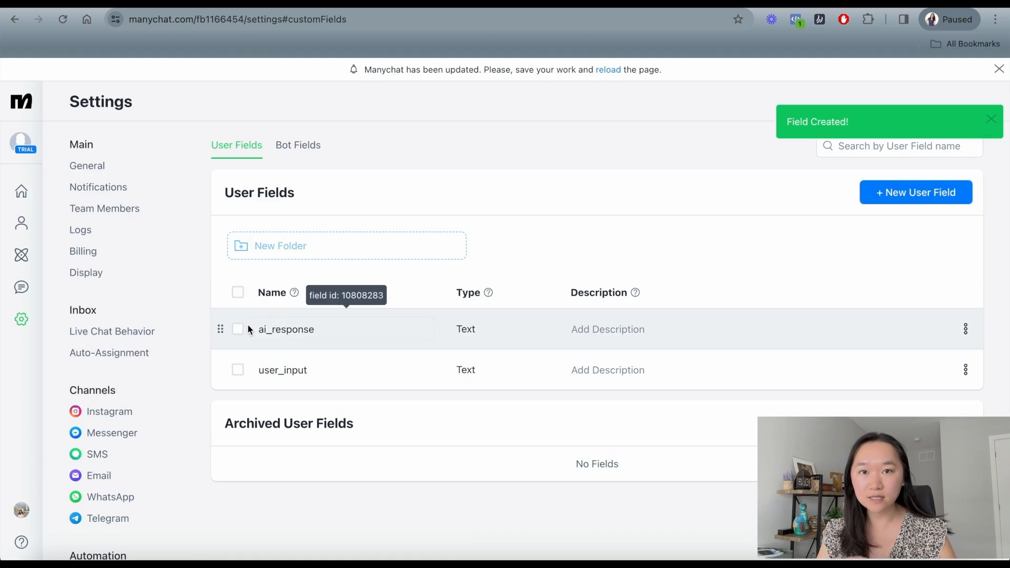
click(27, 257)
Reopen the Untitled automation's External Request at its Response mapping settings.
click(312, 388)
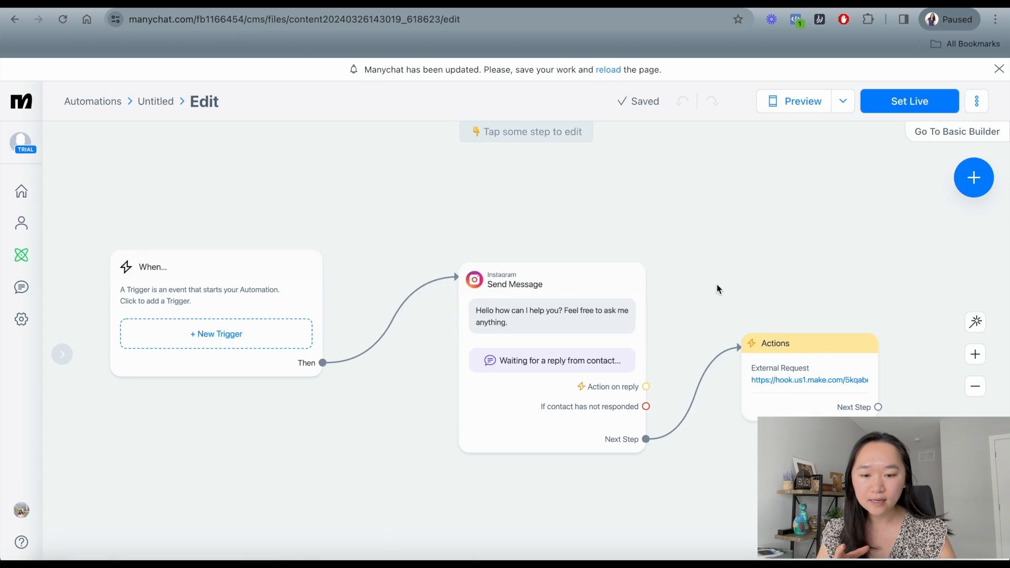
click(735, 374)
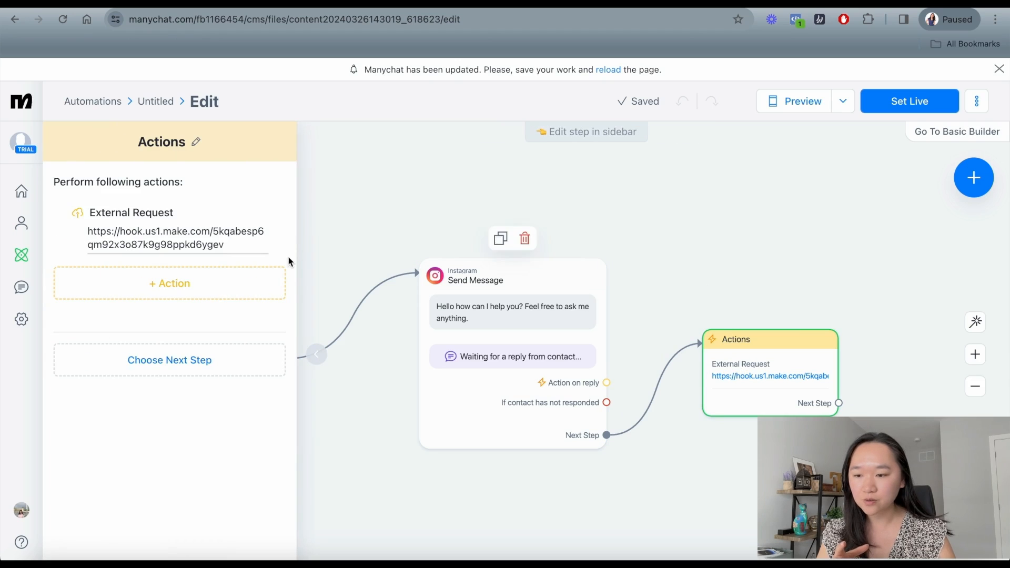
click(173, 238)
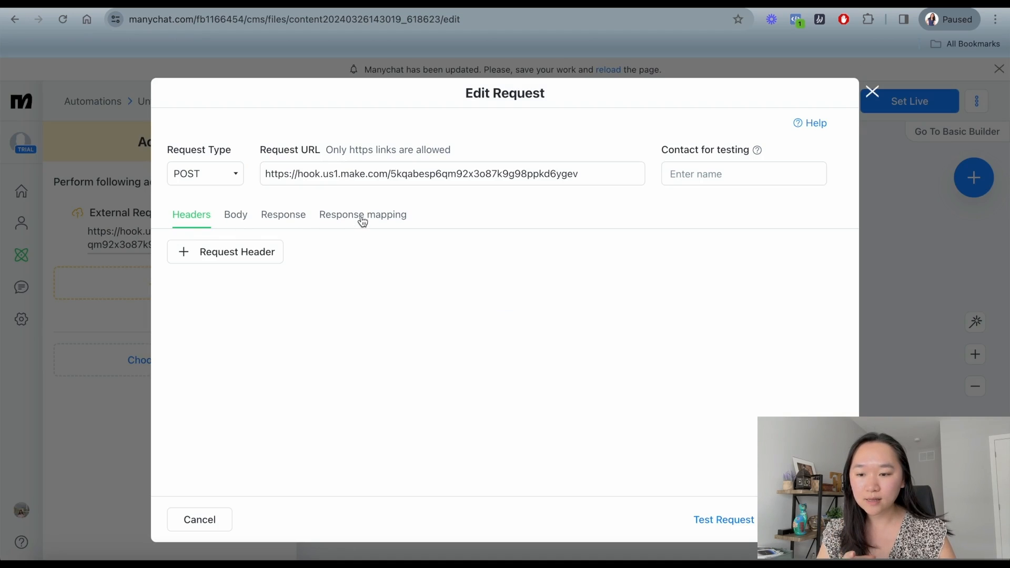
click(362, 216)
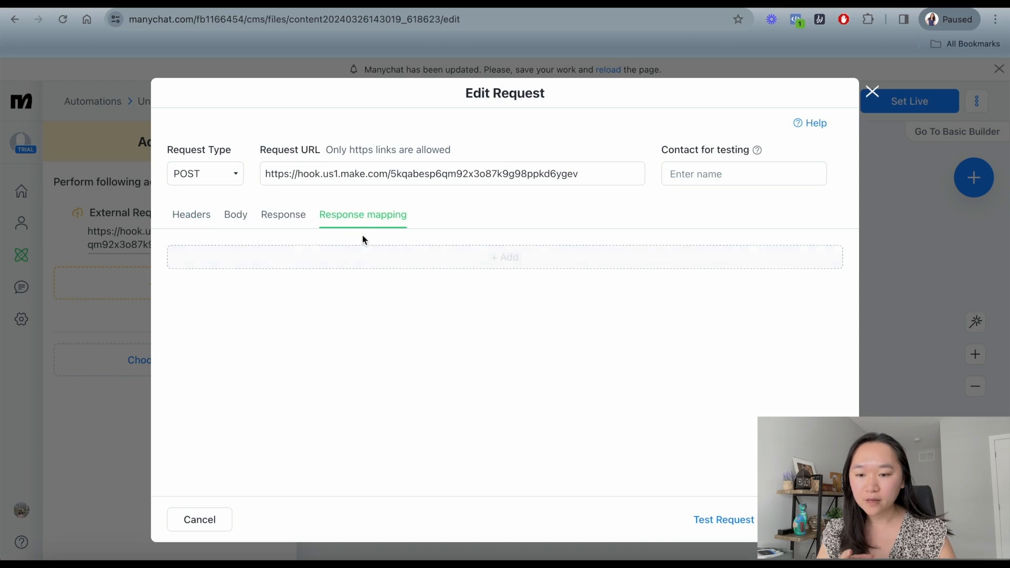
Map JSONPath $.bakery-test into the ai_response custom field and save the request.
click(362, 262)
click(392, 272)
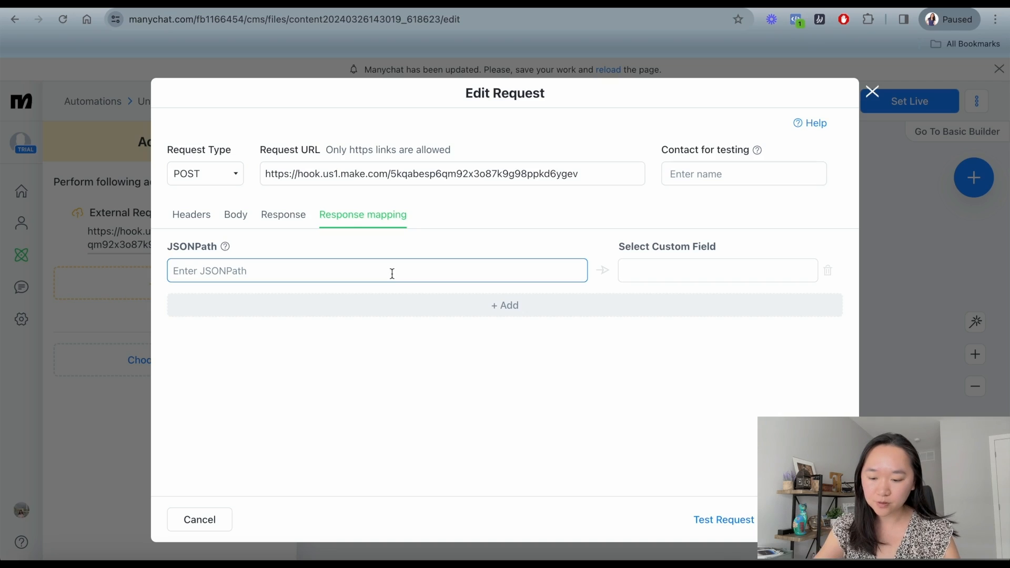
text($)
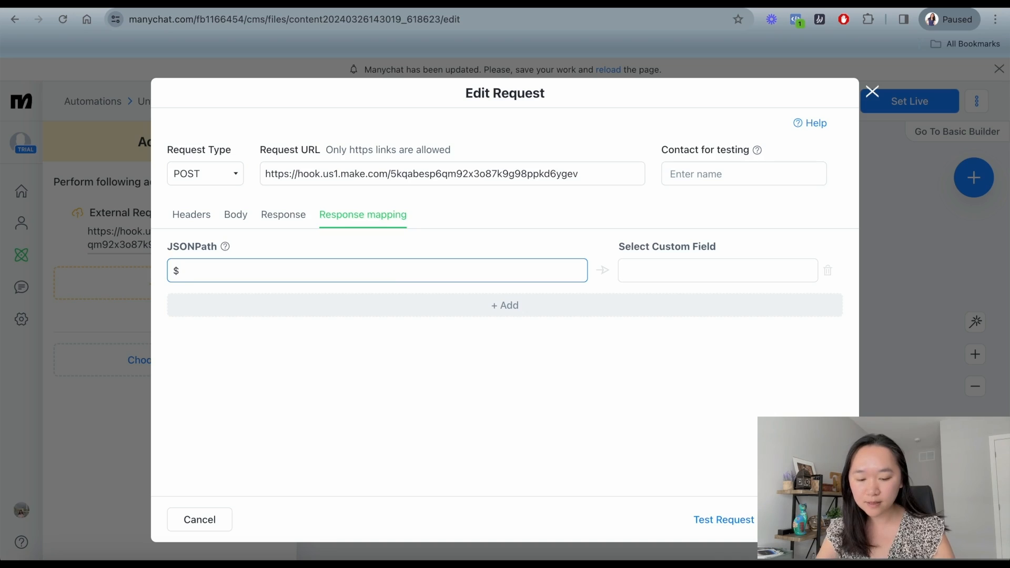
text(.bakery-test)
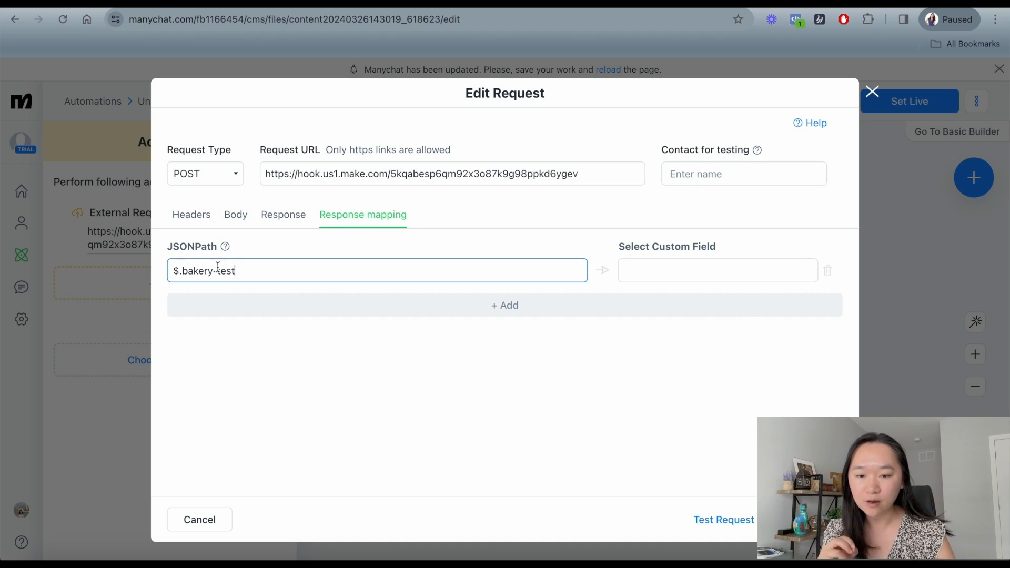
click(663, 272)
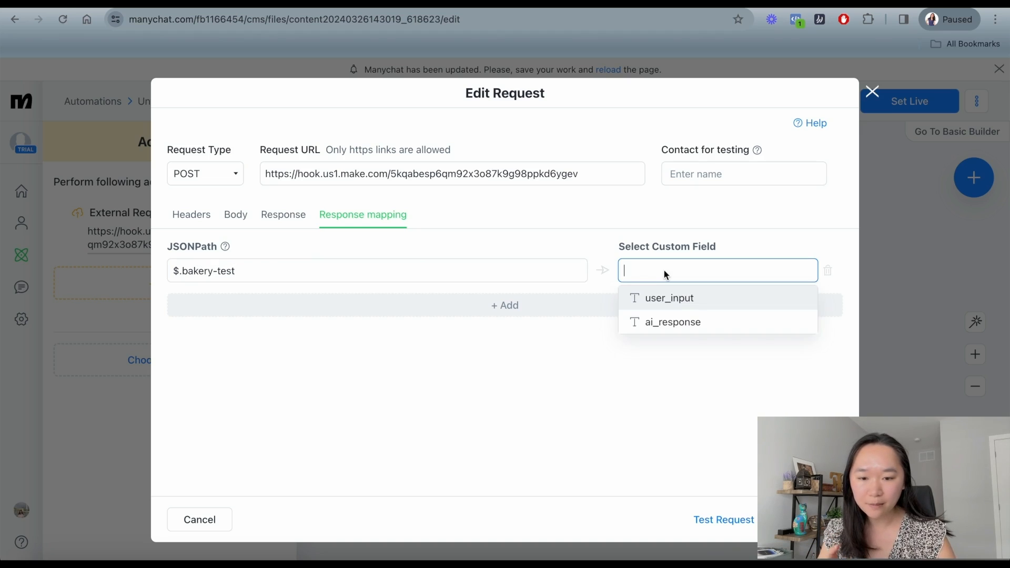
click(658, 322)
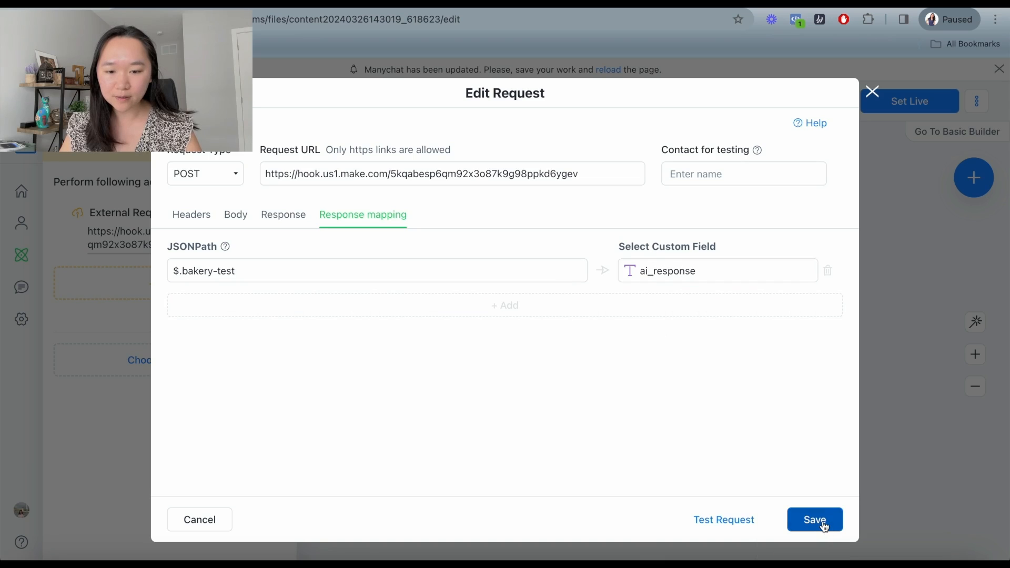
click(814, 519)
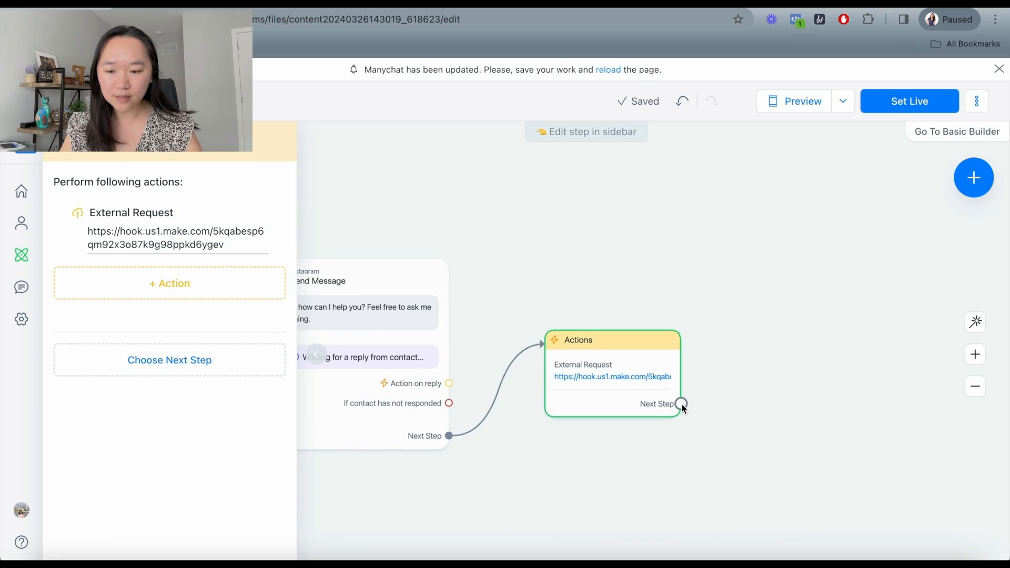
click(681, 404)
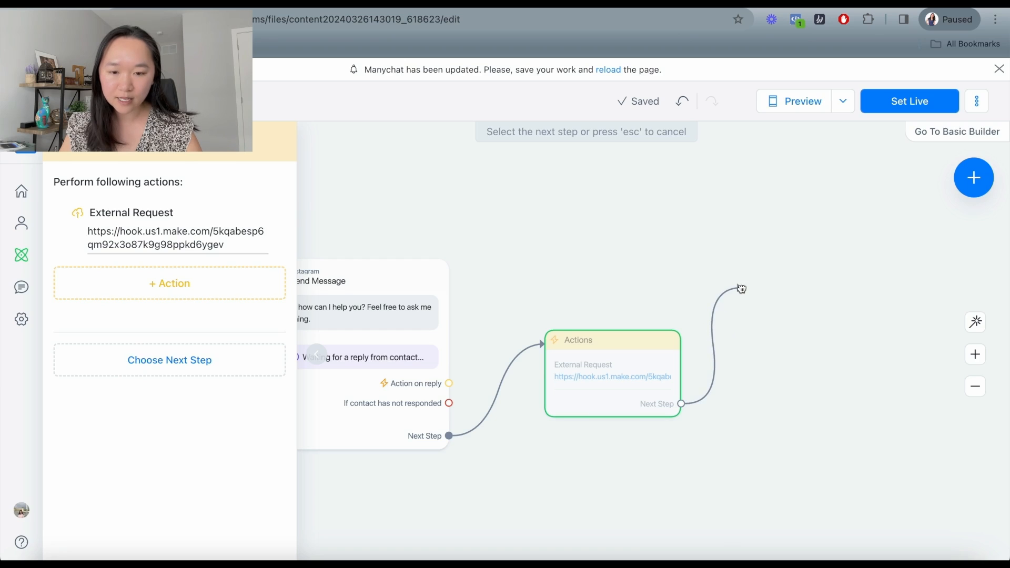
Add an Instagram message after Actions containing the ai_response custom user field.
click(741, 288)
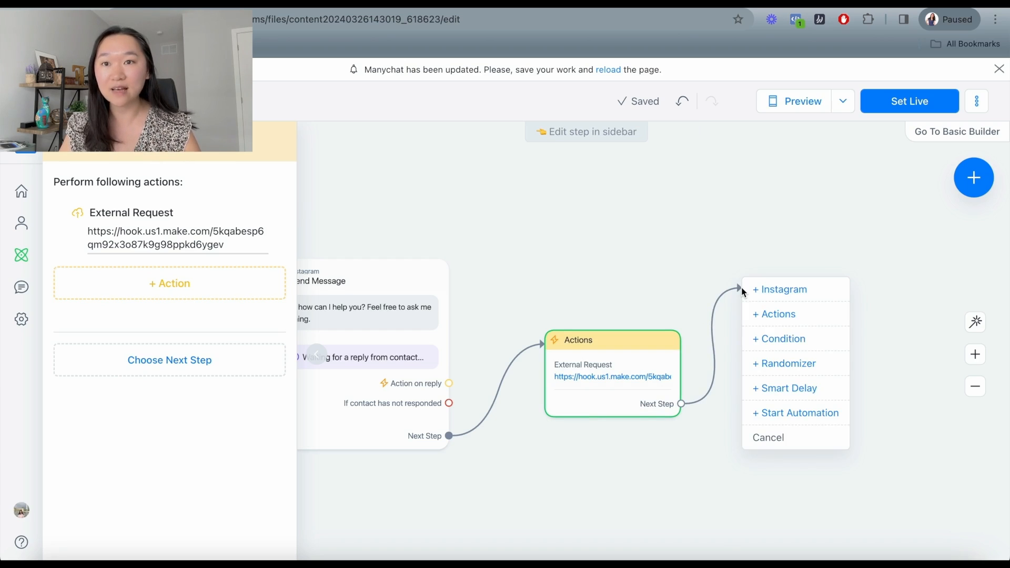
click(793, 295)
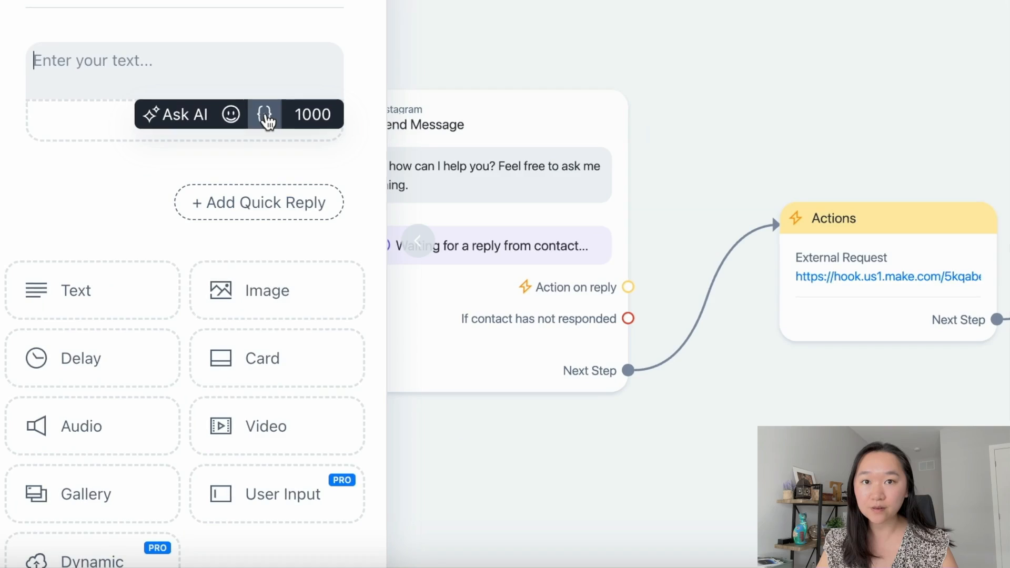
click(268, 120)
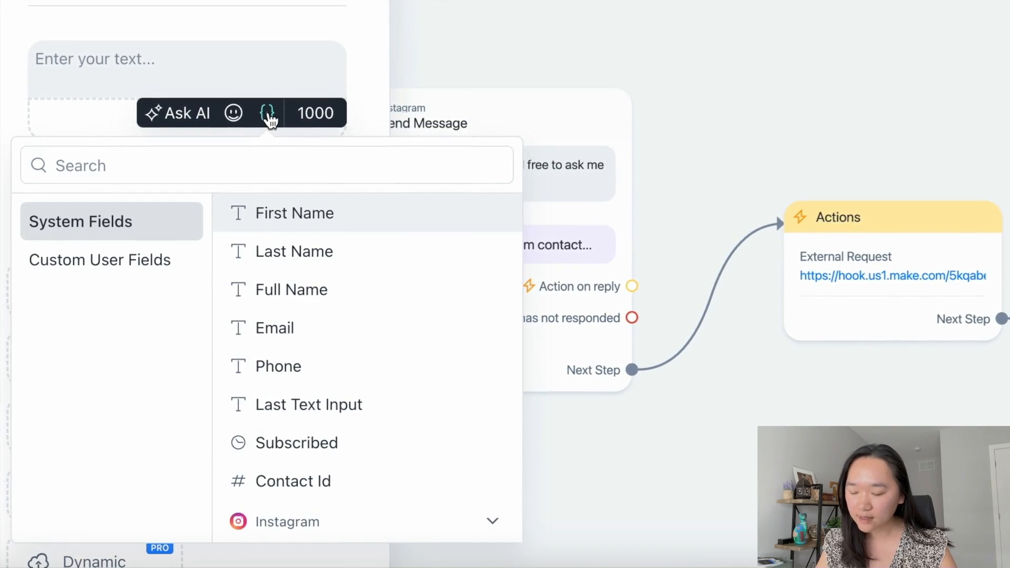
click(112, 273)
click(297, 252)
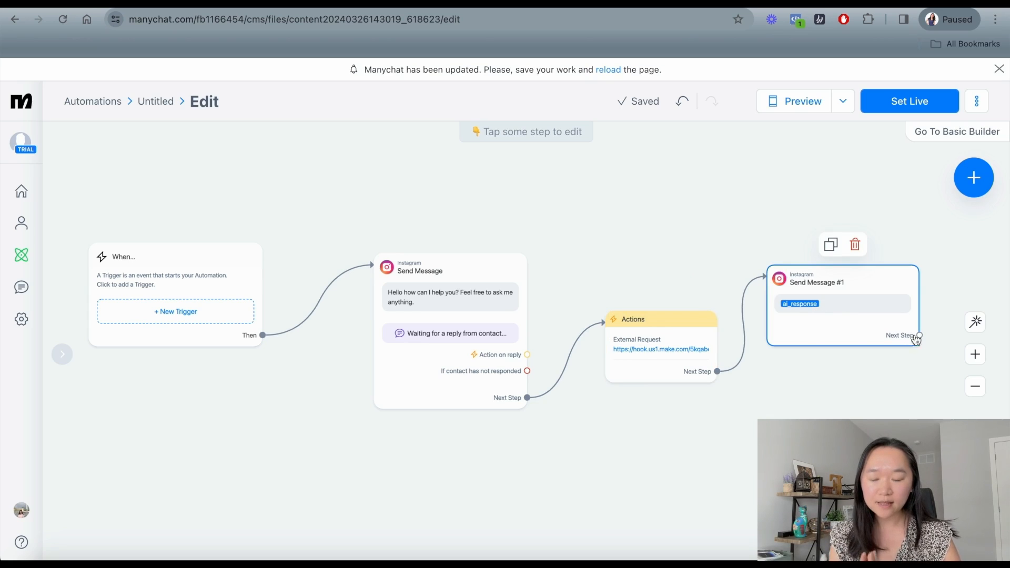
drag(919, 335, 585, 183)
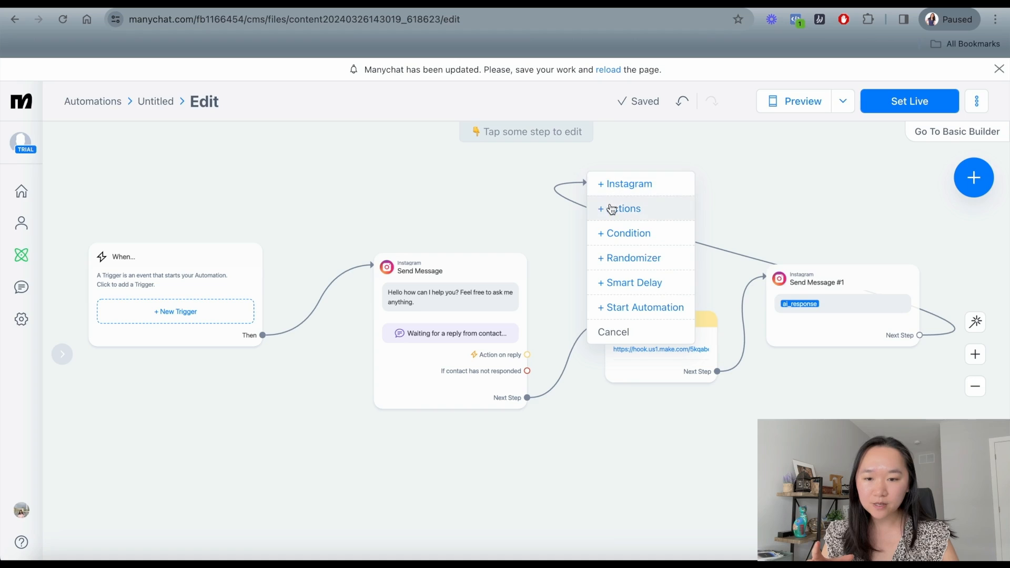
Add a User Input question 'Is there anything else that I can help you with?' as Send Message #2.
click(629, 185)
scroll(237, 326, down, 3)
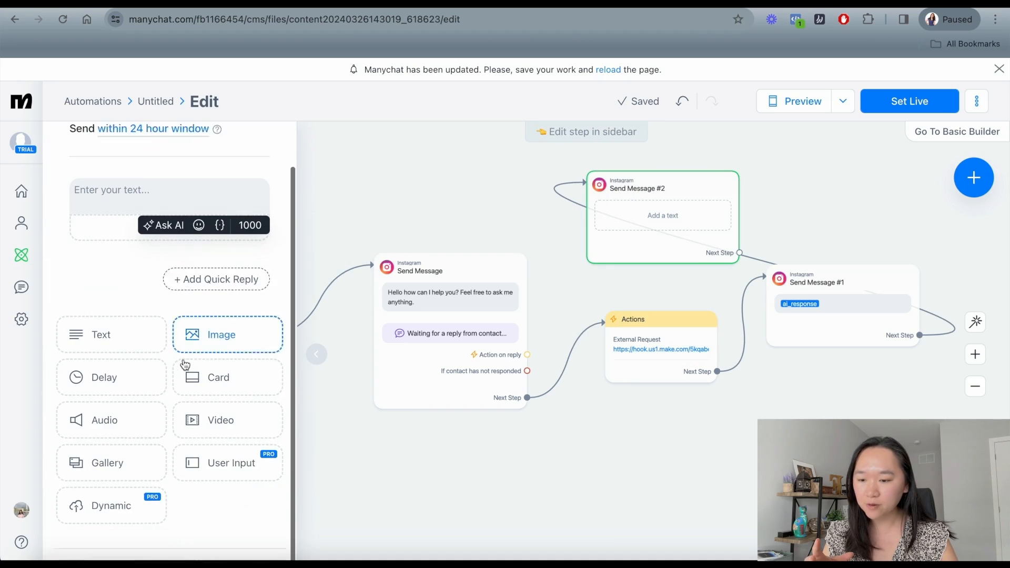
click(223, 448)
mouse_move(210, 208)
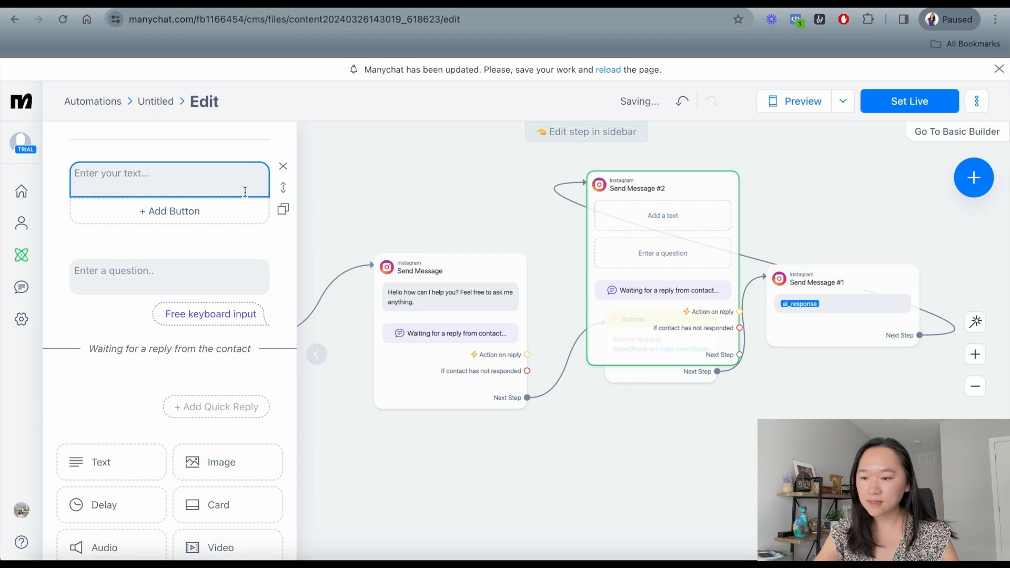
click(284, 168)
click(154, 189)
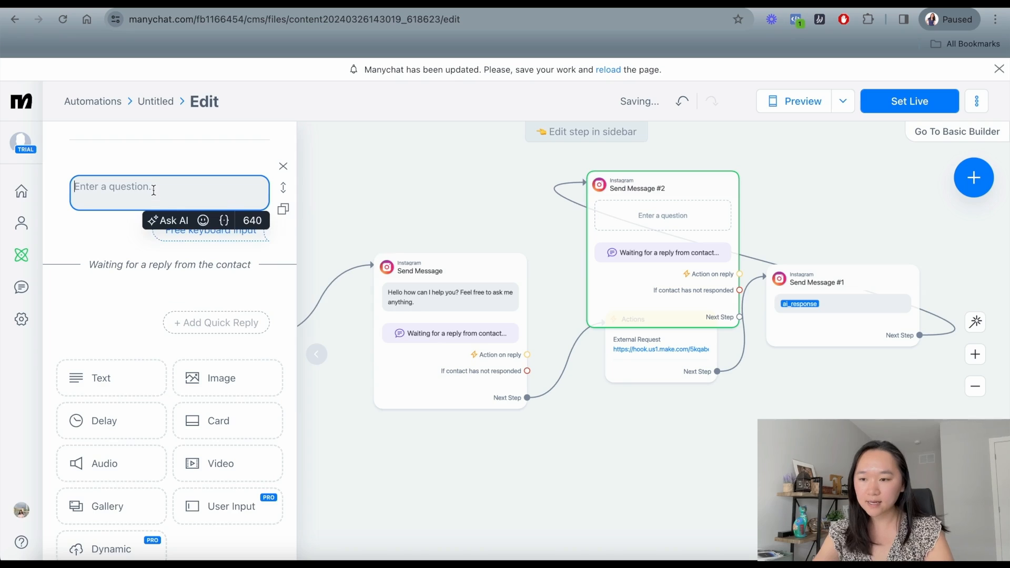
text(Is there anything else that I)
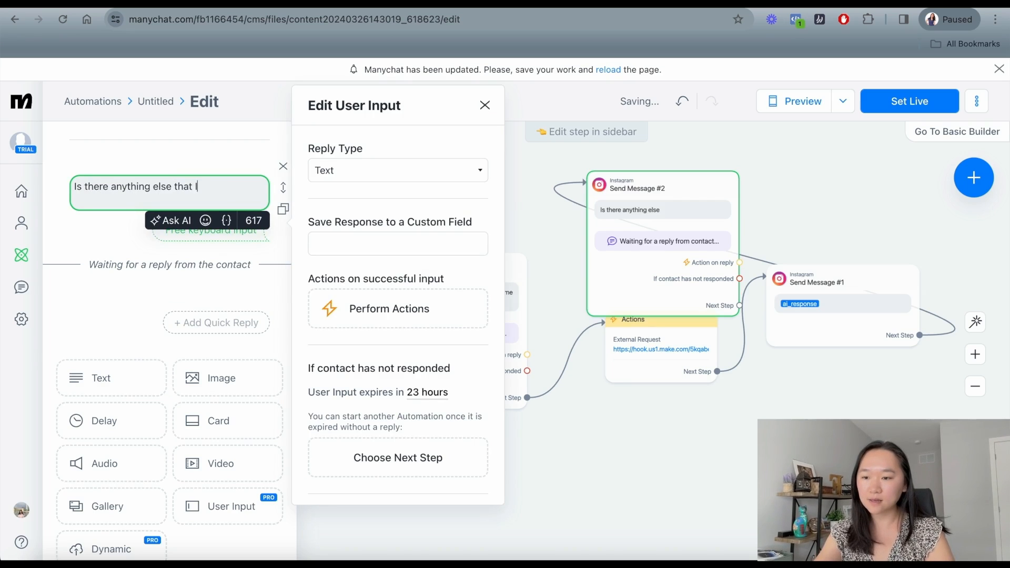
text( can help you with?)
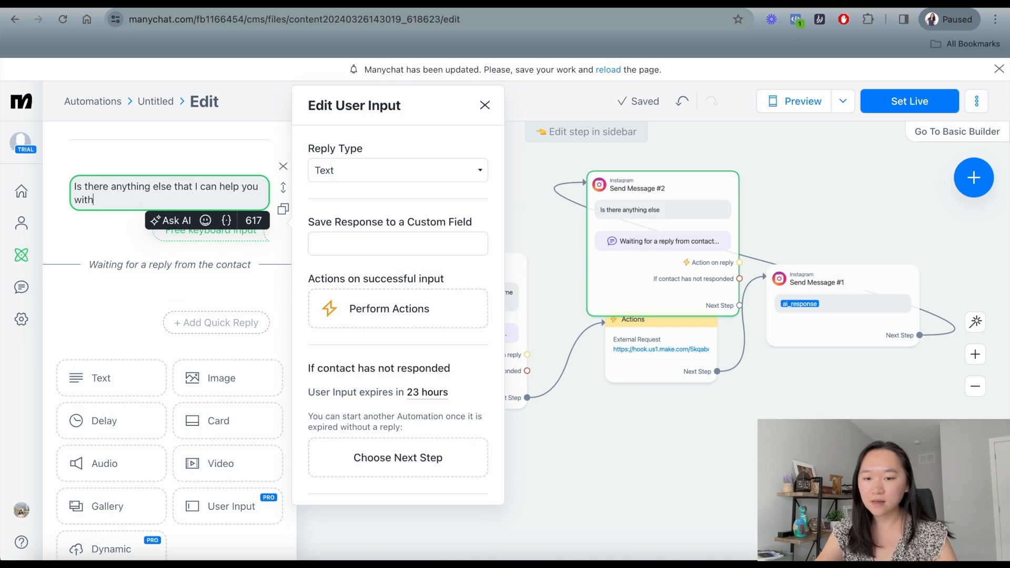
Connect Send Message #2's next step back to the Actions node and tidy the canvas layout.
click(652, 437)
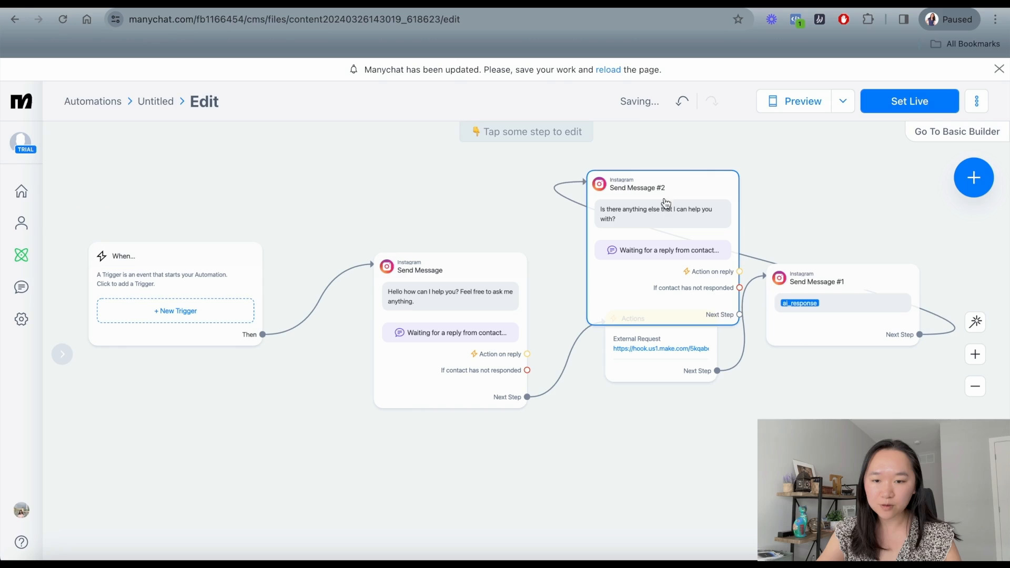
mouse_move(676, 177)
mouse_down()
mouse_move(676, 160)
mouse_move(678, 180)
mouse_up()
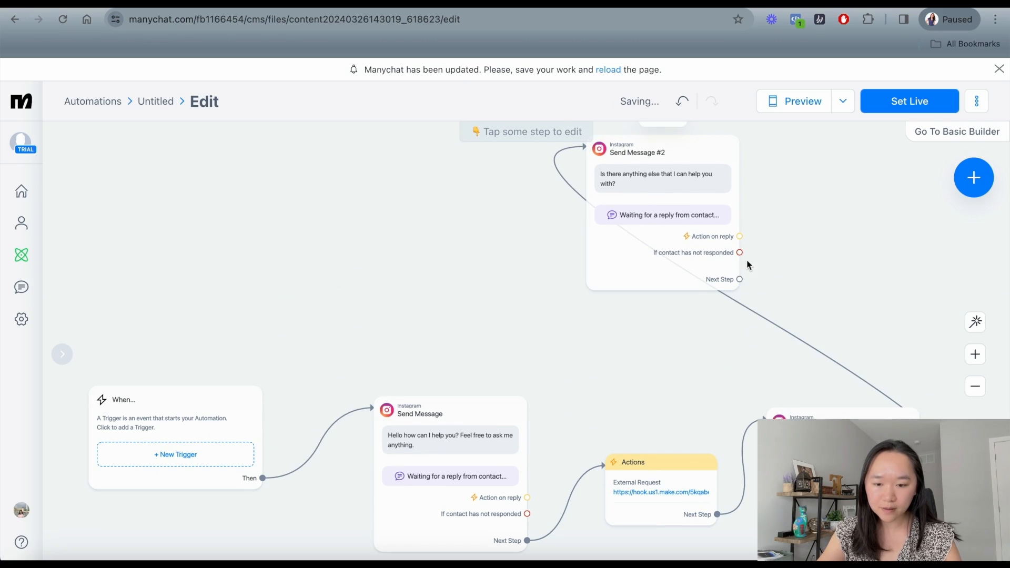
click(739, 279)
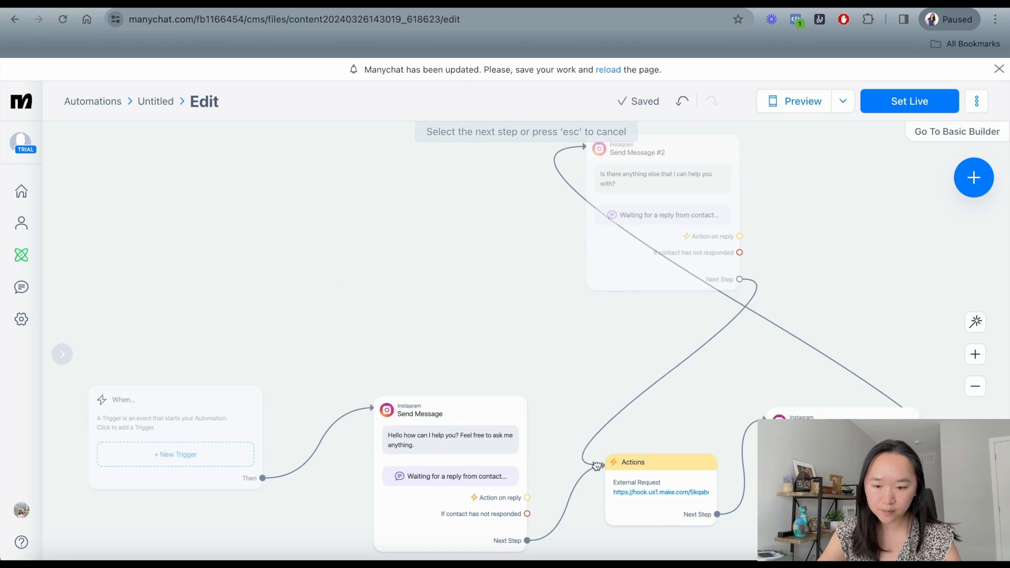
click(684, 464)
drag(689, 465, 667, 417)
drag(671, 509, 649, 431)
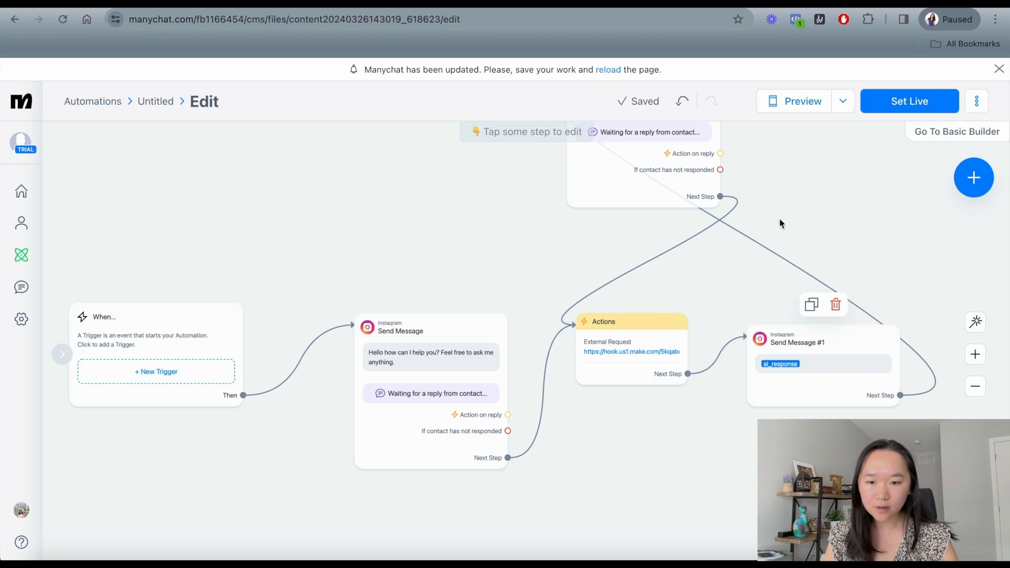
drag(816, 180, 793, 244)
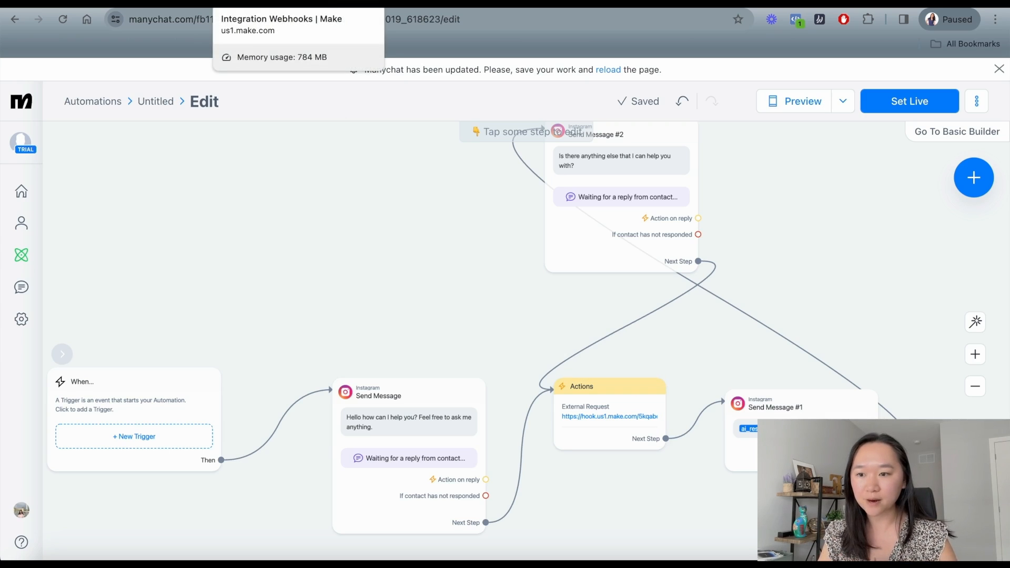
Return to the Make scenario and reopen the bakery-test webhook's settings.
click(274, 4)
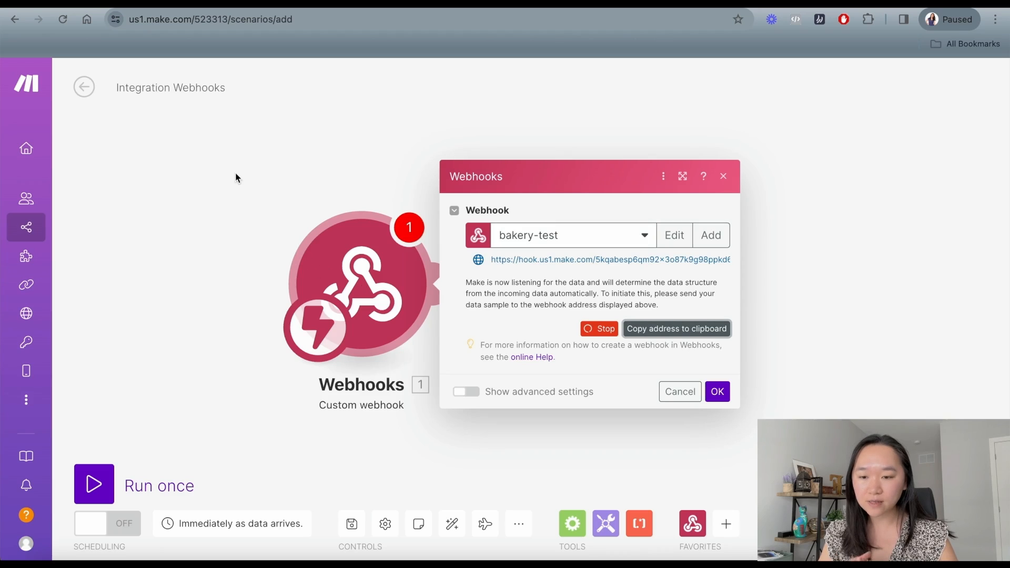
click(235, 210)
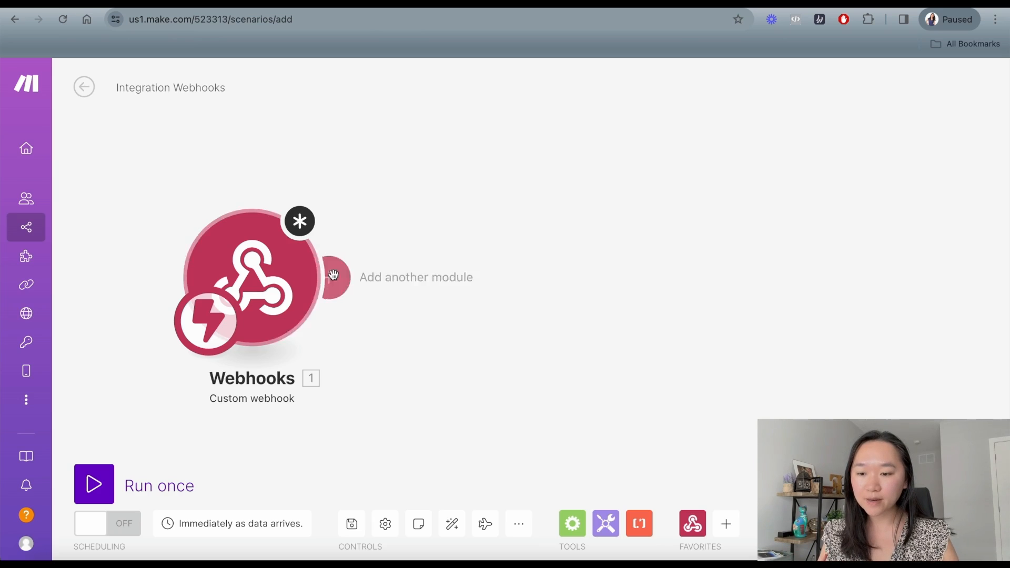
click(254, 285)
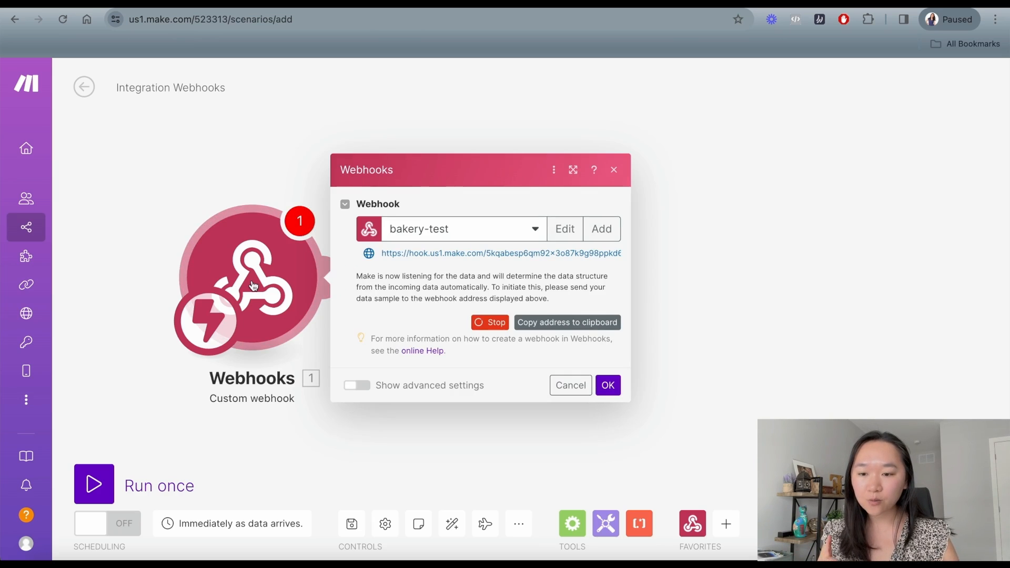
click(565, 231)
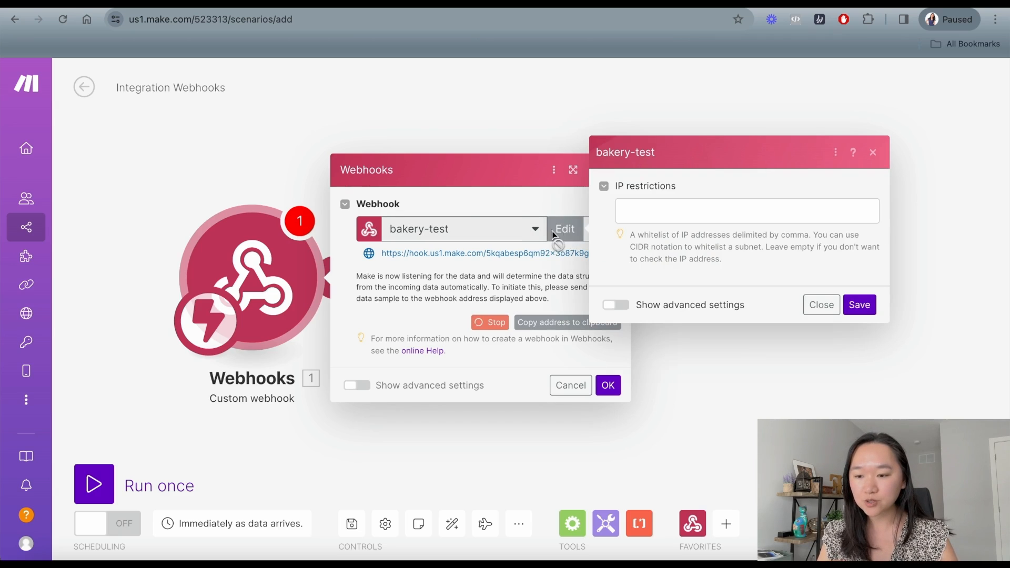
click(273, 152)
click(250, 287)
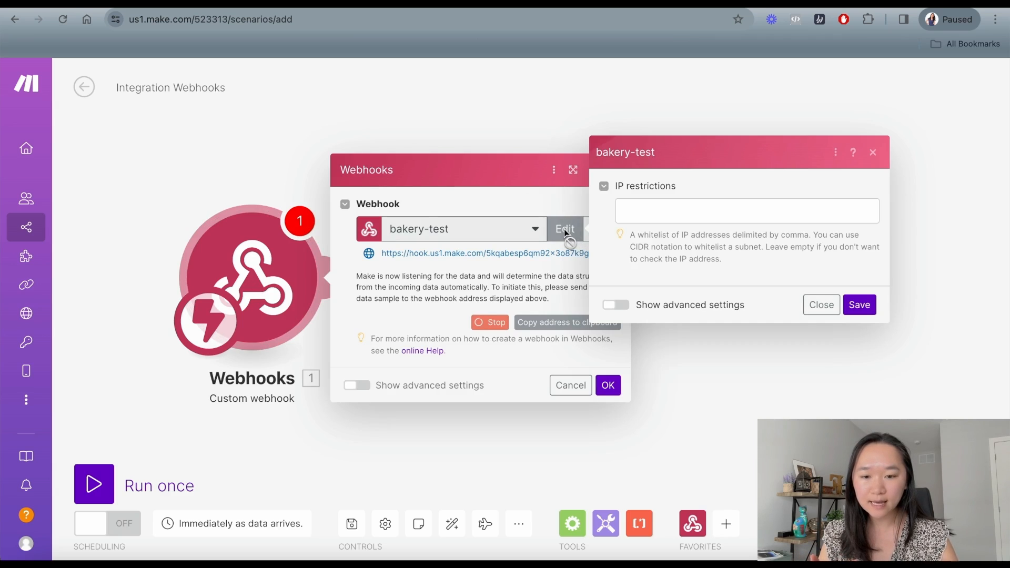
Give the webhook a data structure with one Text property named input, and save the webhook.
click(624, 308)
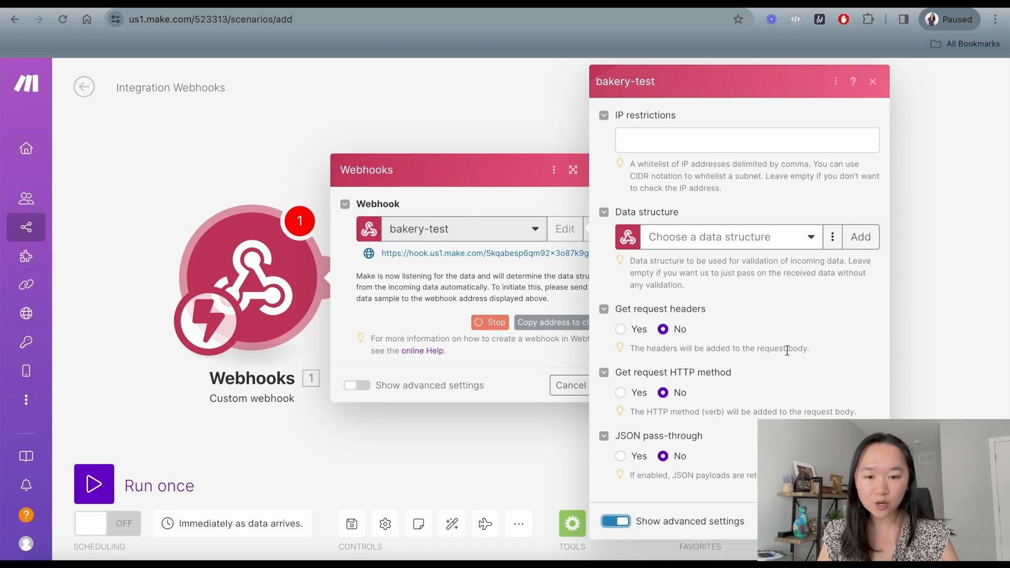
click(862, 239)
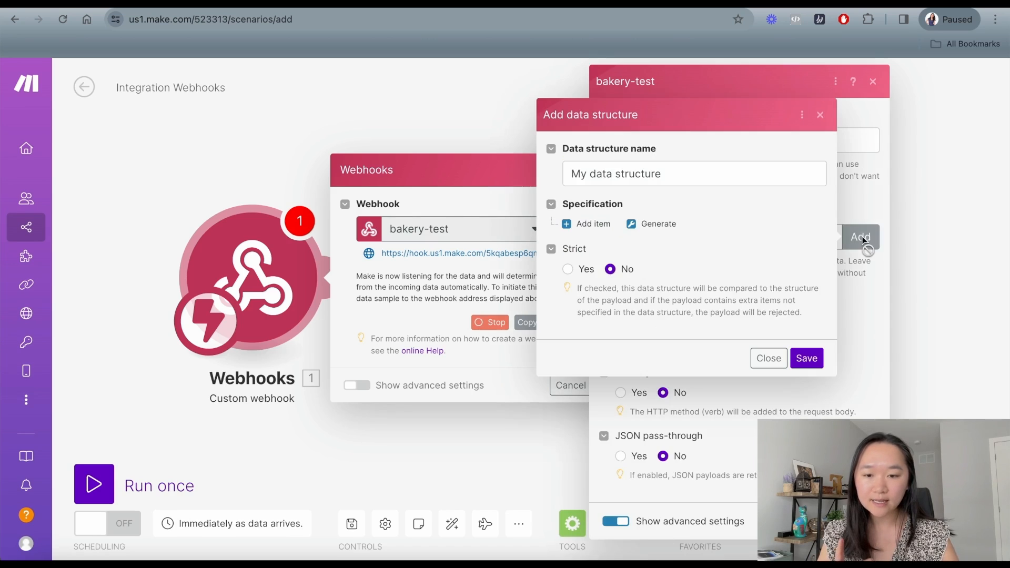
click(587, 224)
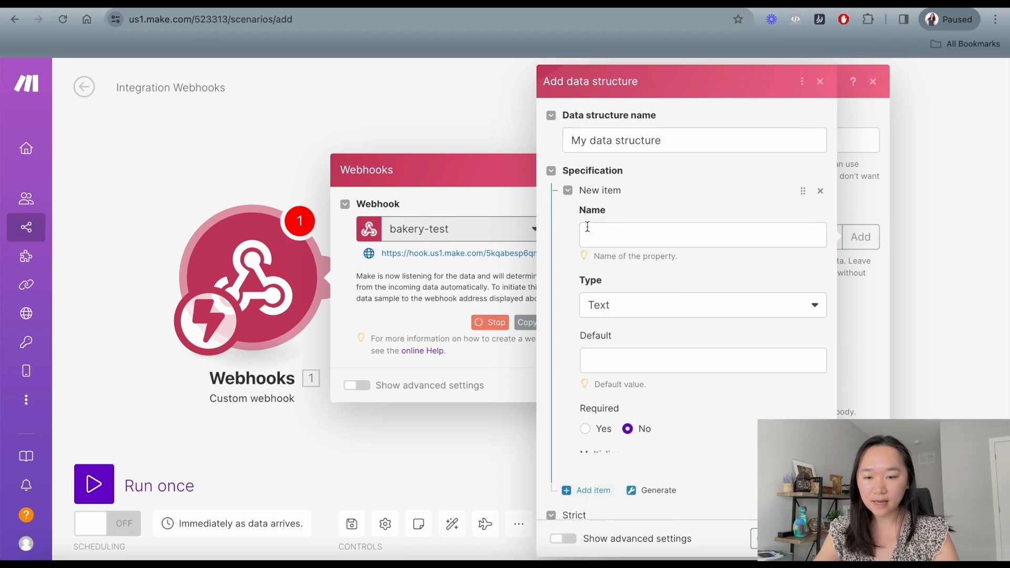
click(610, 238)
text(input)
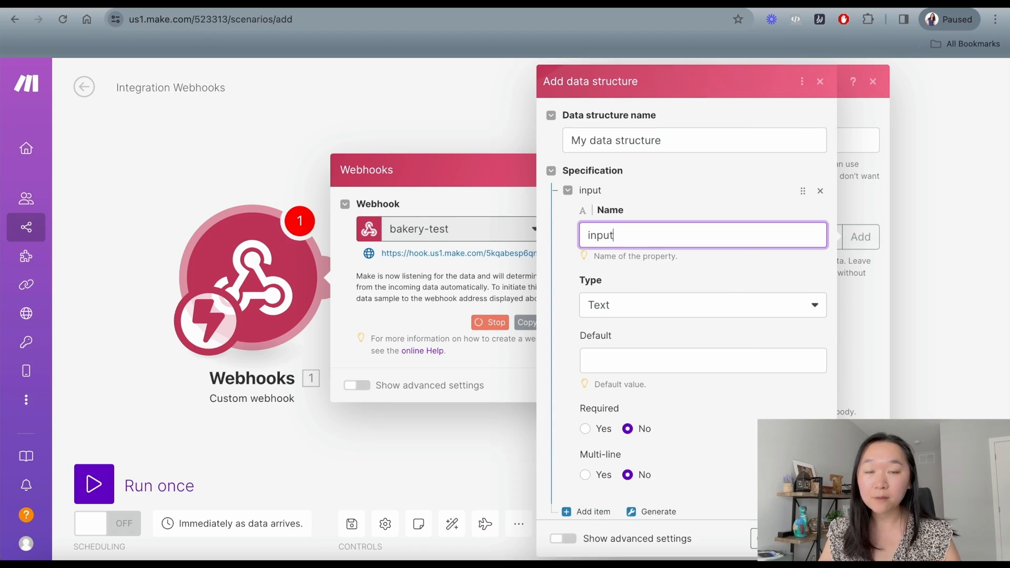
click(563, 253)
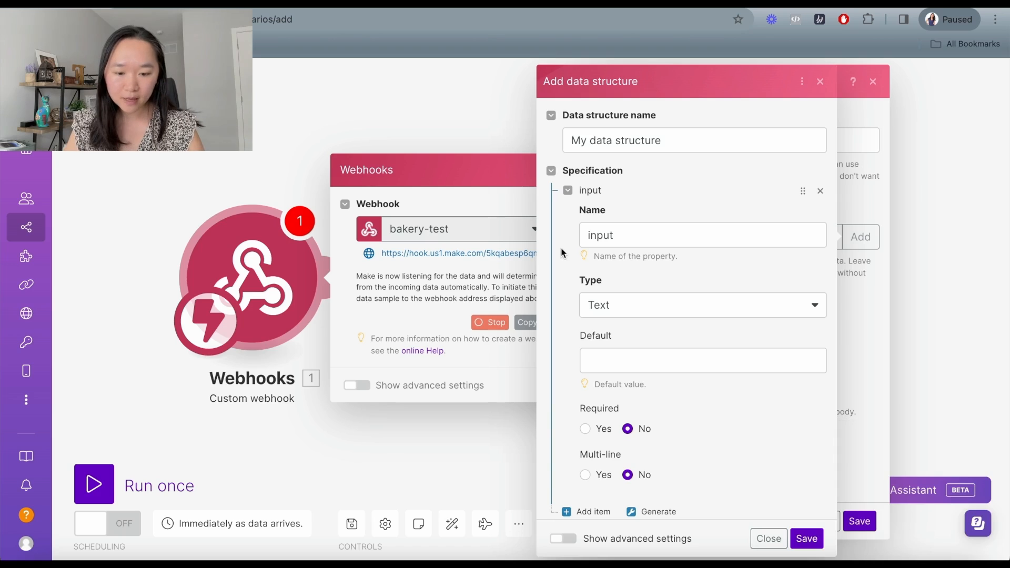
click(806, 538)
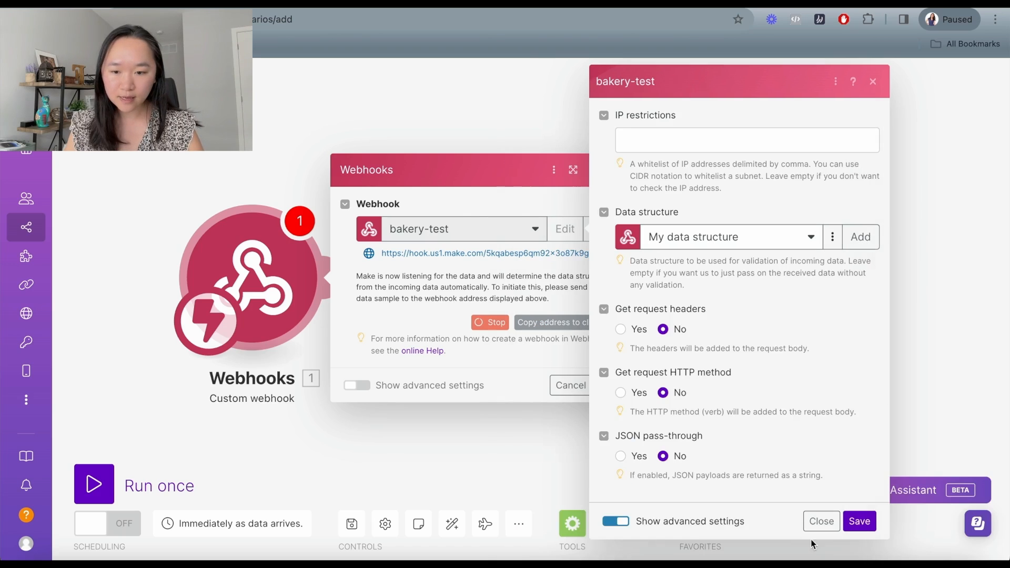
click(858, 521)
click(608, 385)
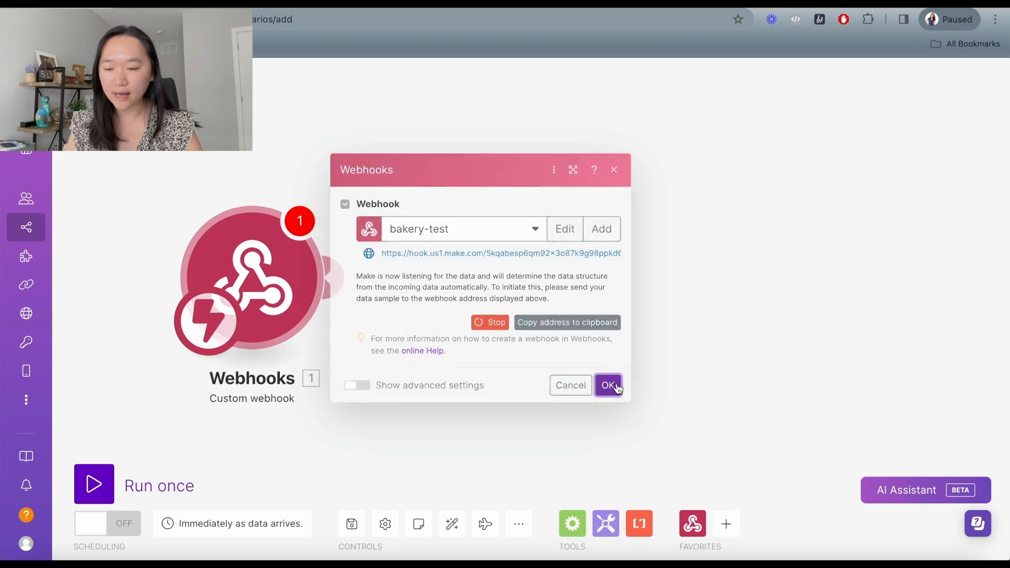
Add an OpenAI Message an Assistant module after the webhook.
click(349, 281)
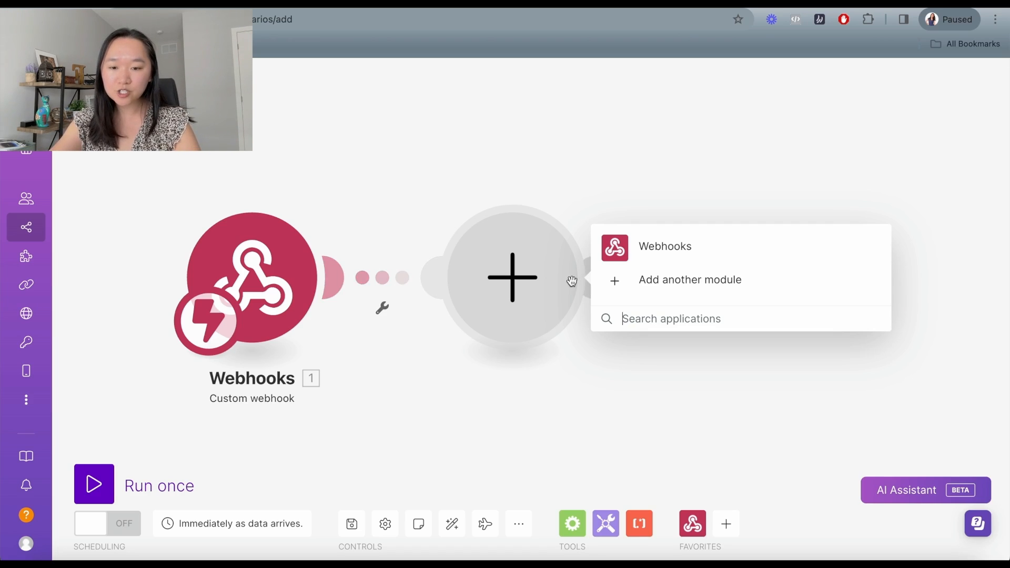
text(openai)
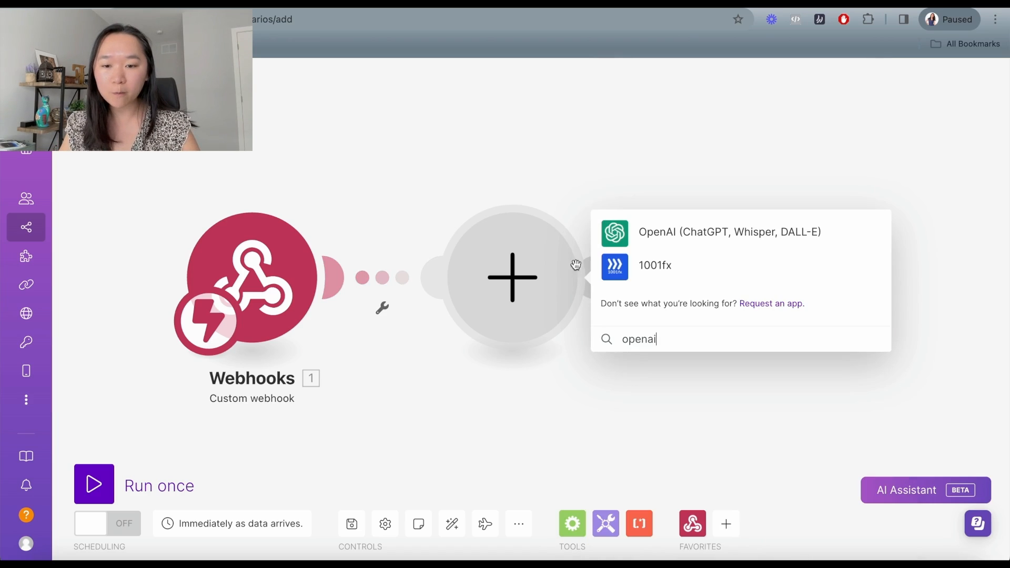
click(630, 233)
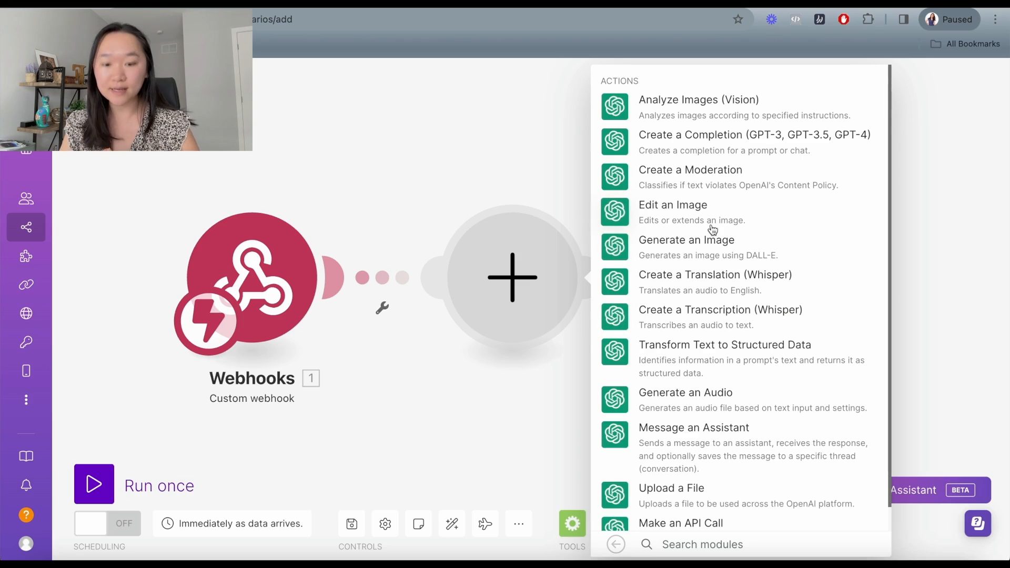
scroll(712, 230, down, 1)
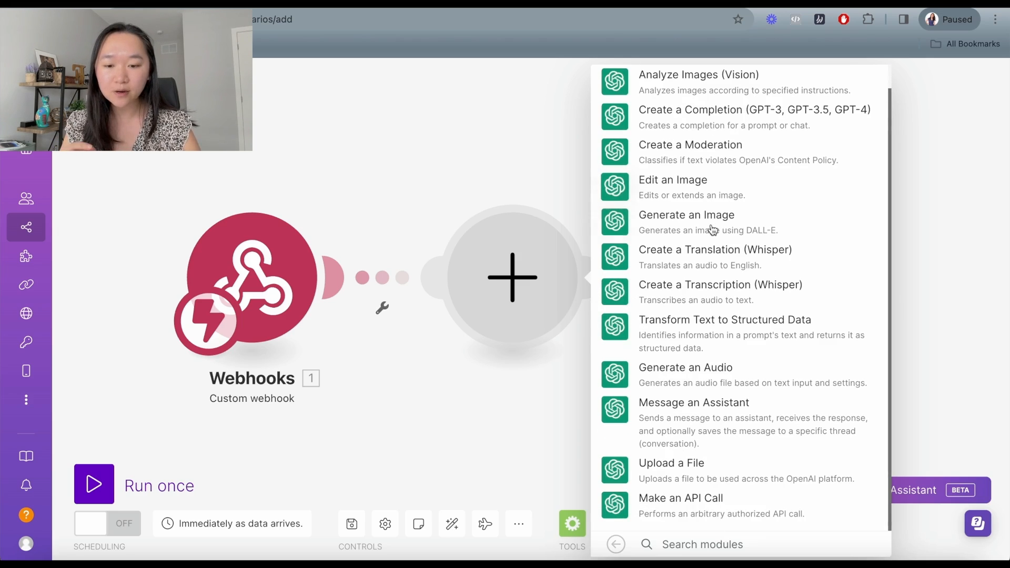
click(675, 414)
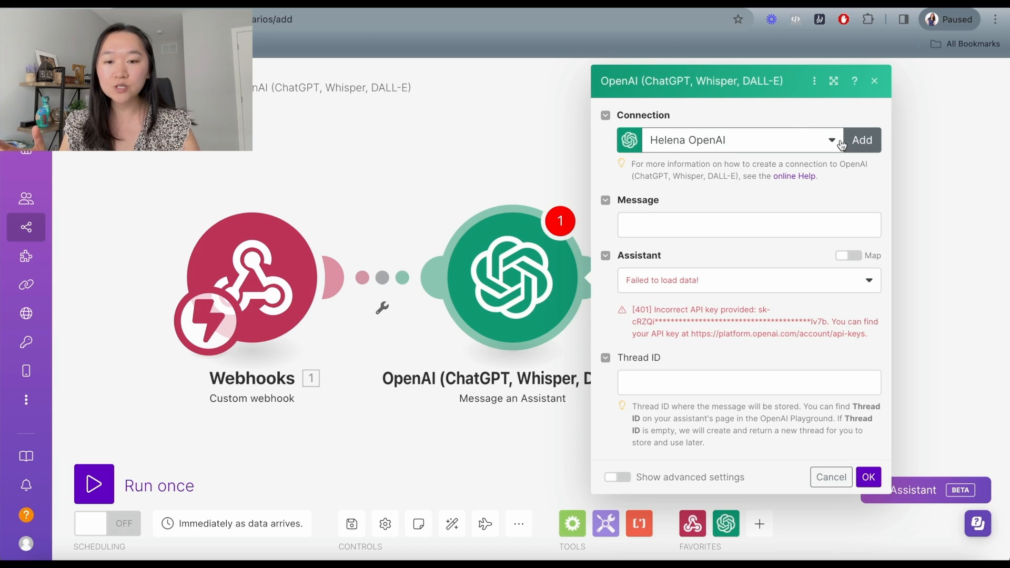
Use My OpenAI connection and the bakeshop assistant, mapping the webhook's input into Message.
click(768, 146)
click(737, 211)
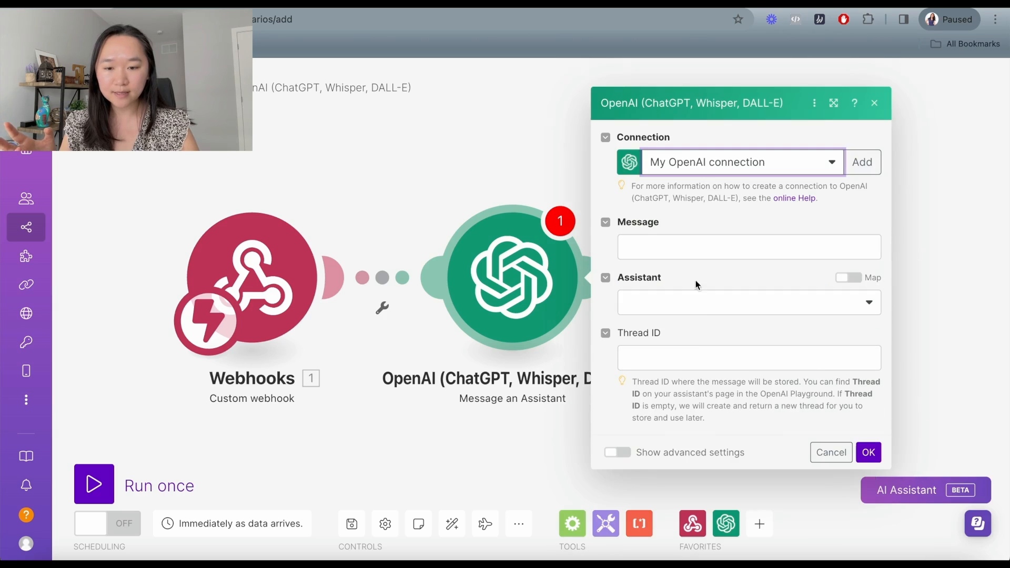
click(704, 311)
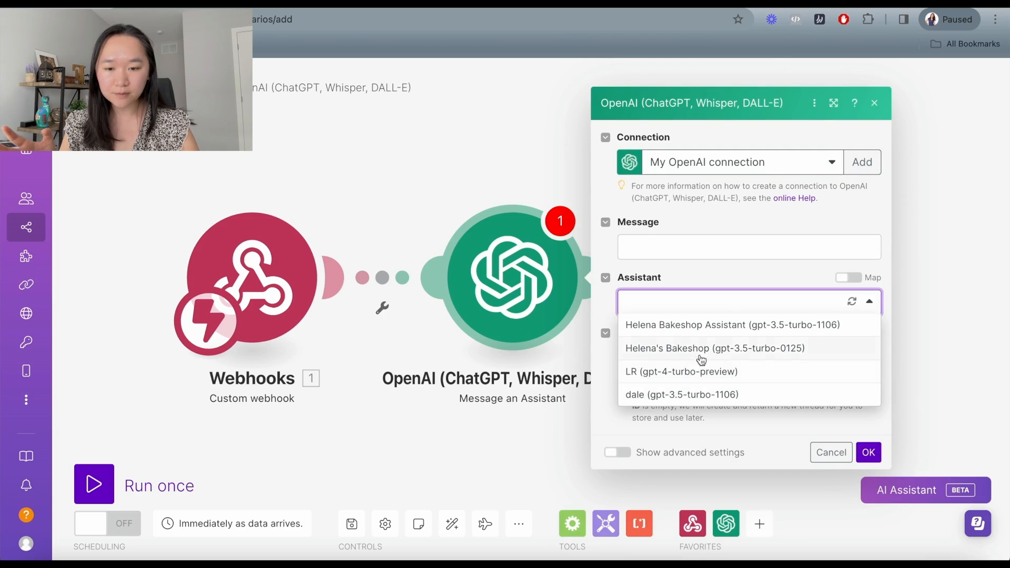
click(696, 326)
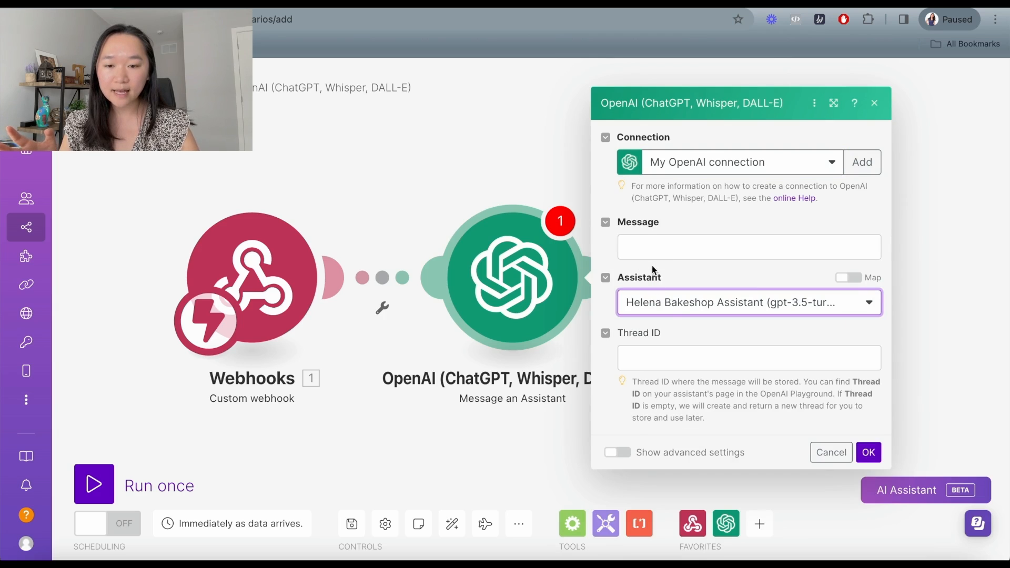
click(646, 246)
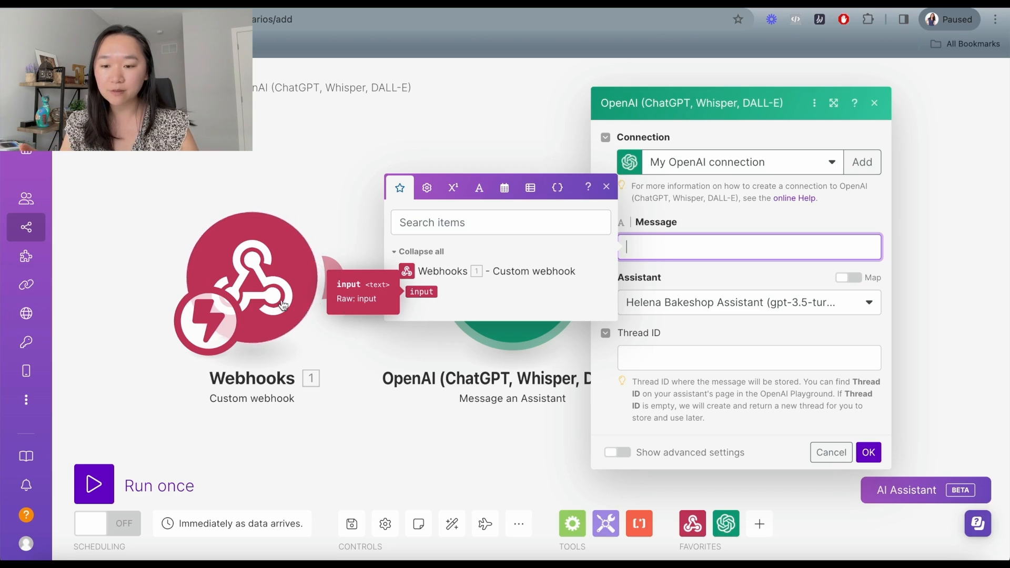
click(421, 292)
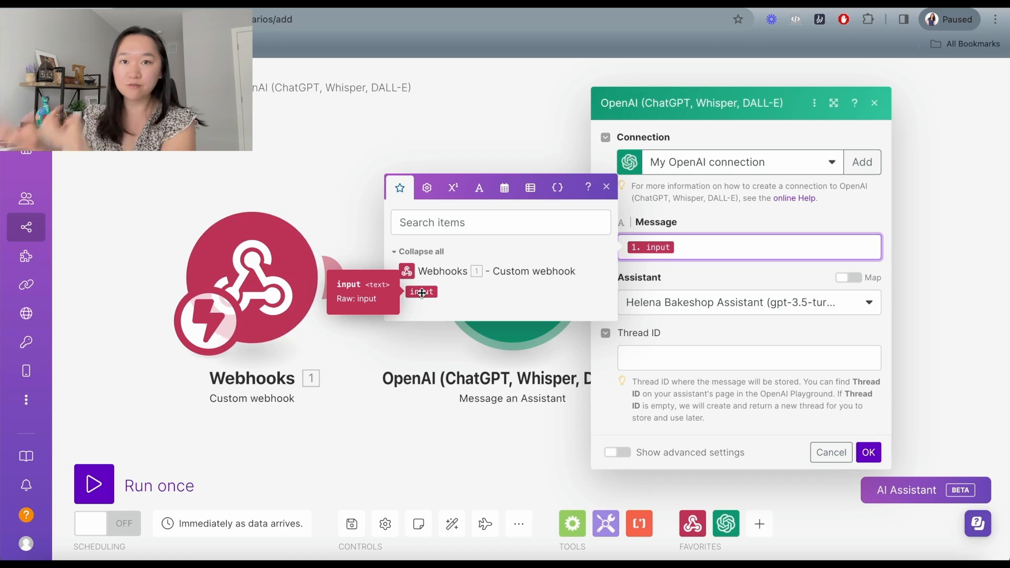
click(667, 264)
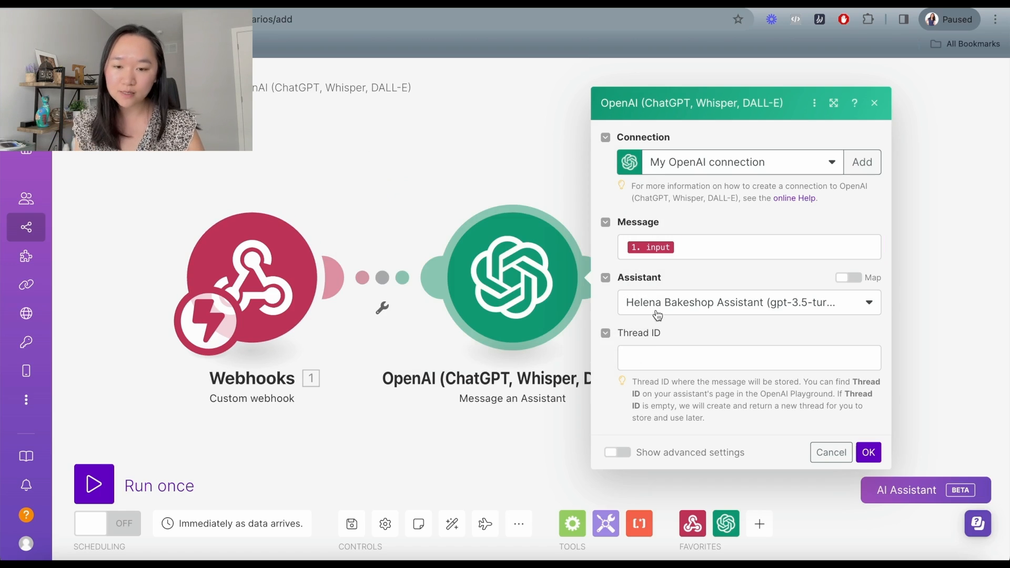
click(868, 452)
drag(745, 317, 660, 317)
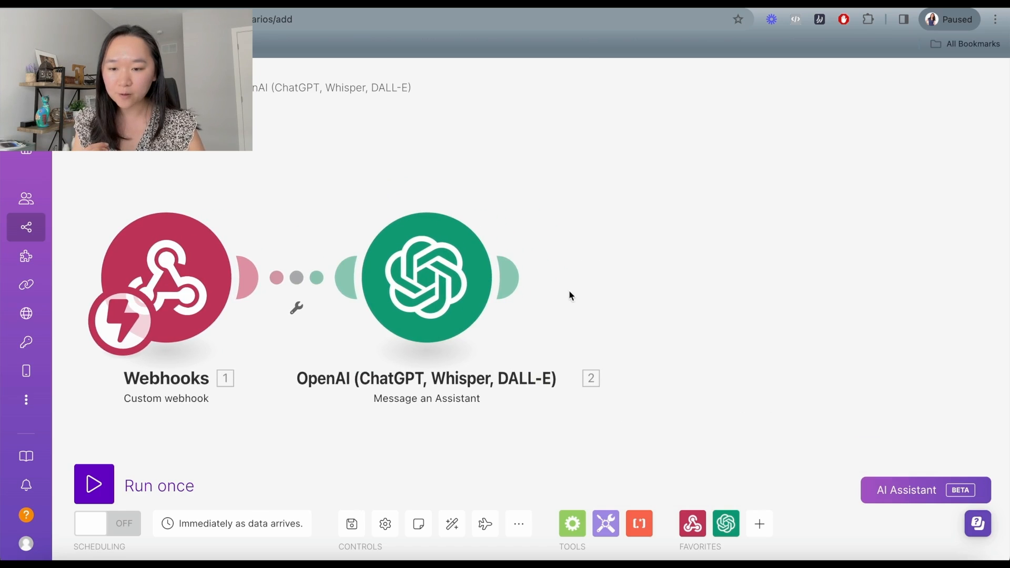
Add a JSON Create JSON module after the OpenAI step.
click(524, 284)
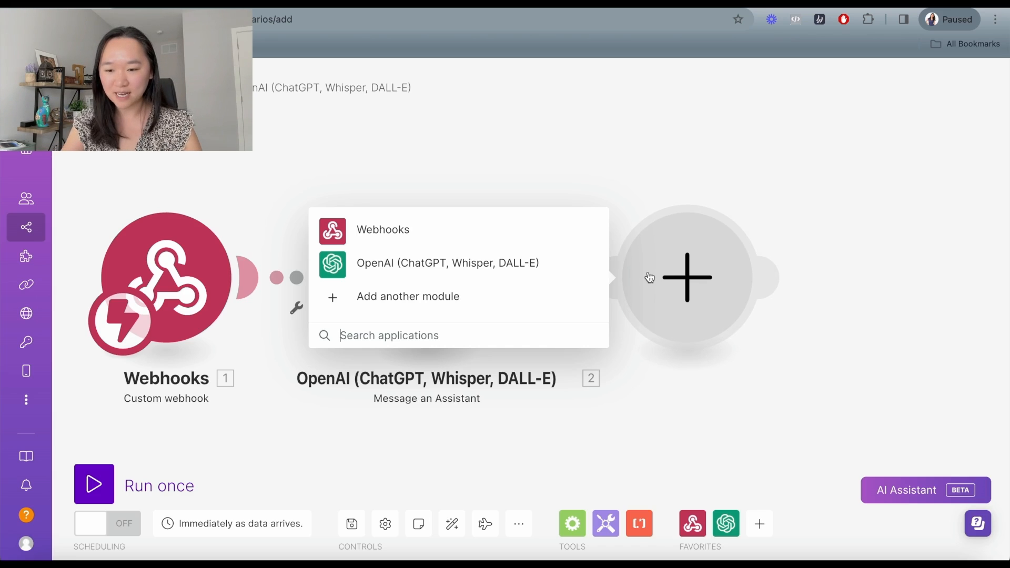
click(519, 332)
text(json)
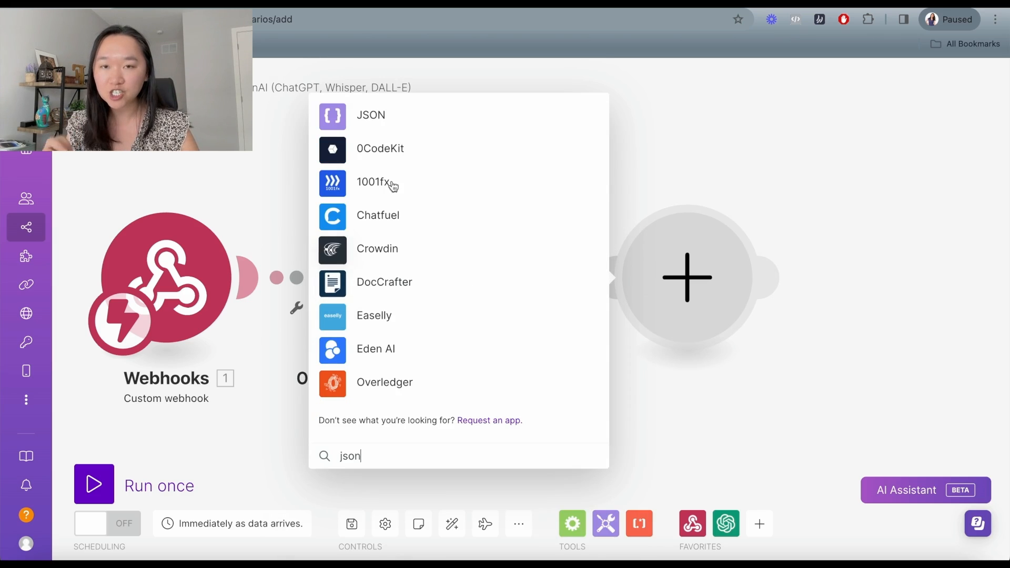
click(370, 117)
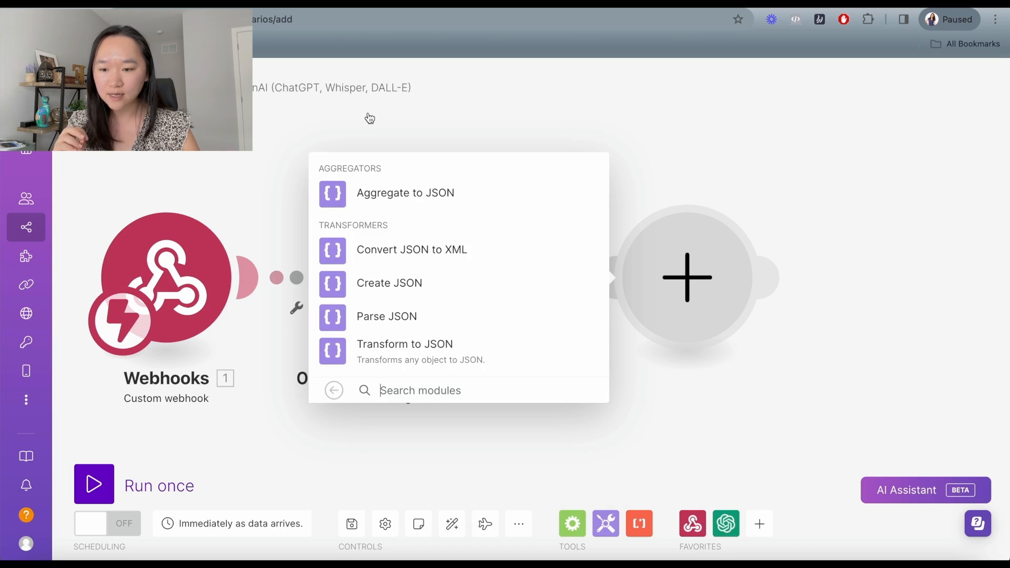
click(373, 289)
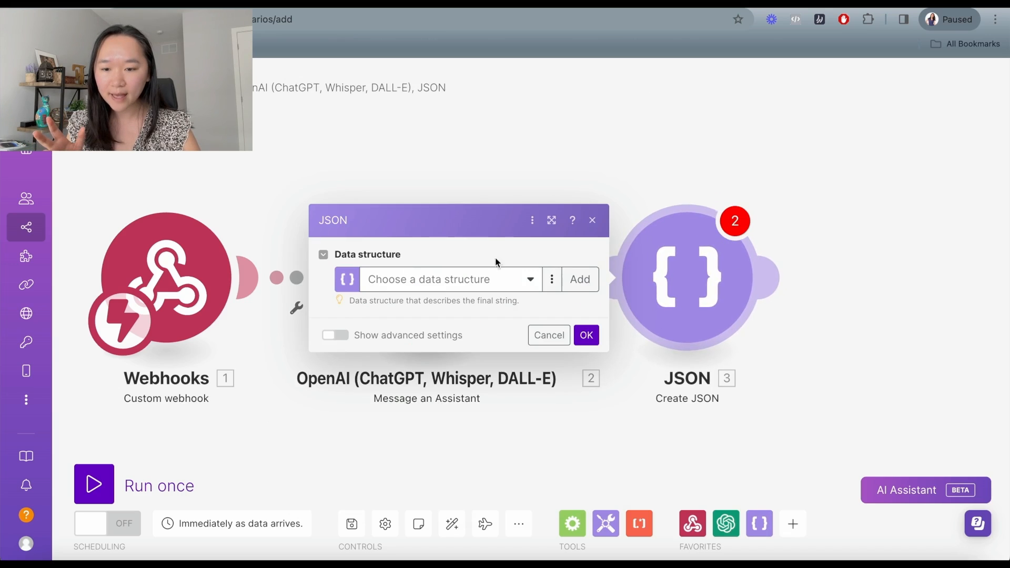
Define a JSON data structure with a single property named bakery-test.
click(583, 281)
click(658, 265)
click(695, 234)
text(baker-tes)
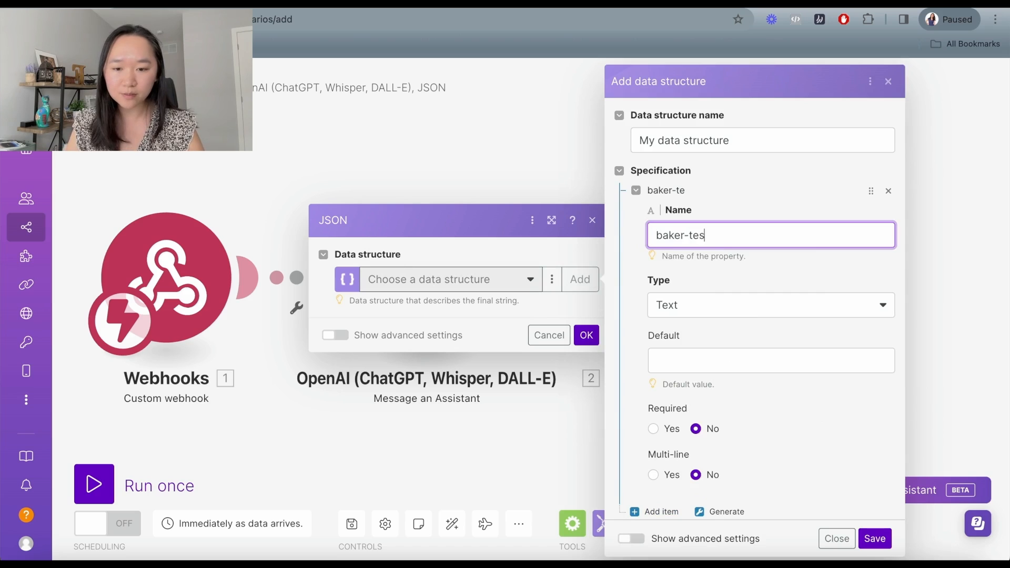
text(y)
scroll(644, 263, down, 2)
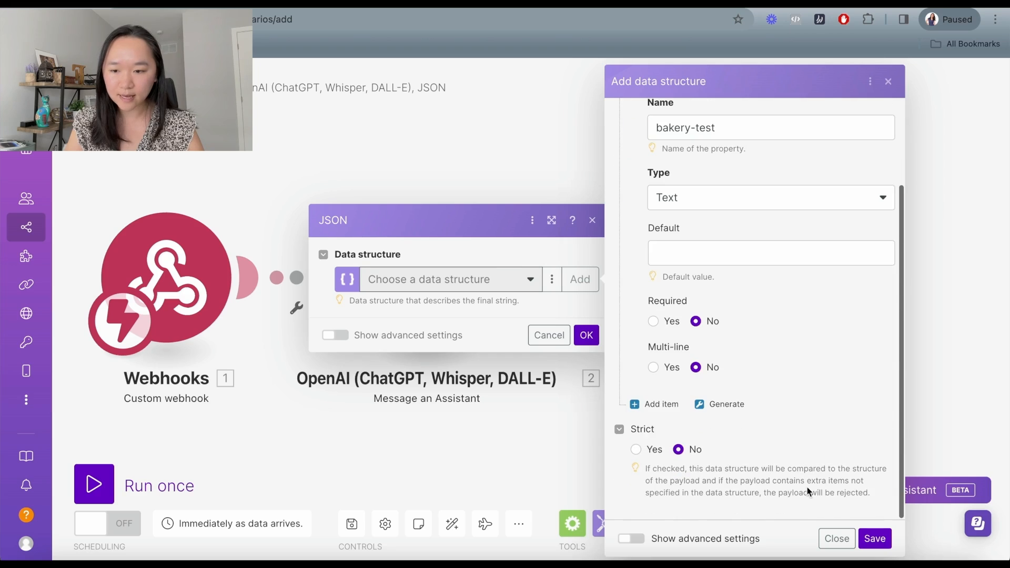
click(883, 542)
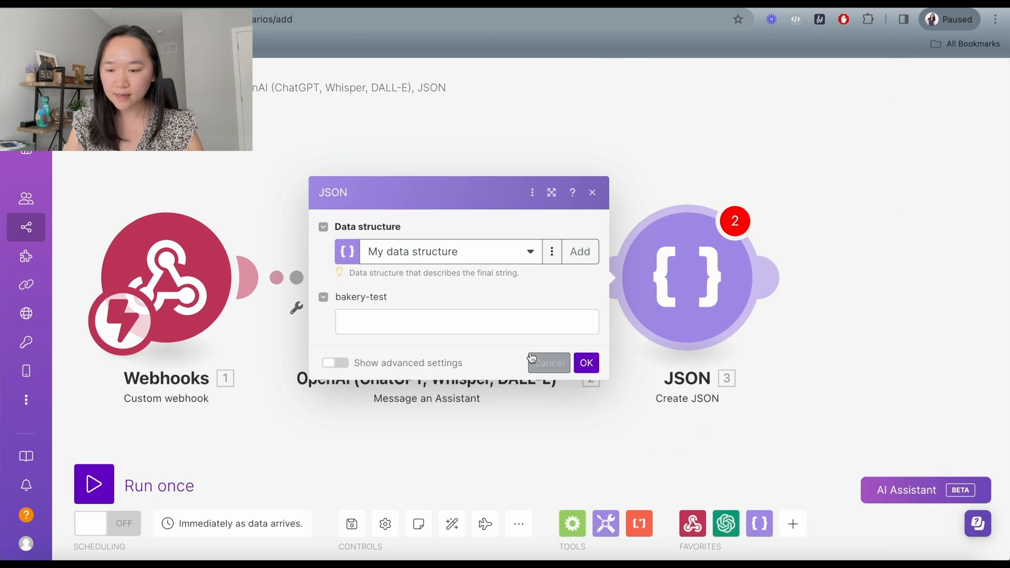
Map the assistant's reply Content[]: Text.Value into the bakery-test field.
click(379, 321)
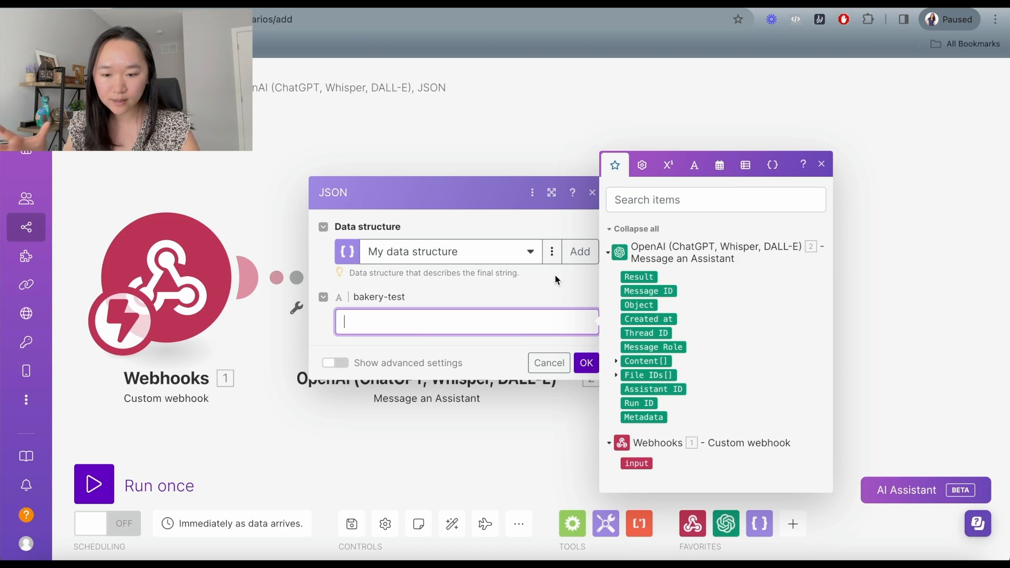
click(615, 361)
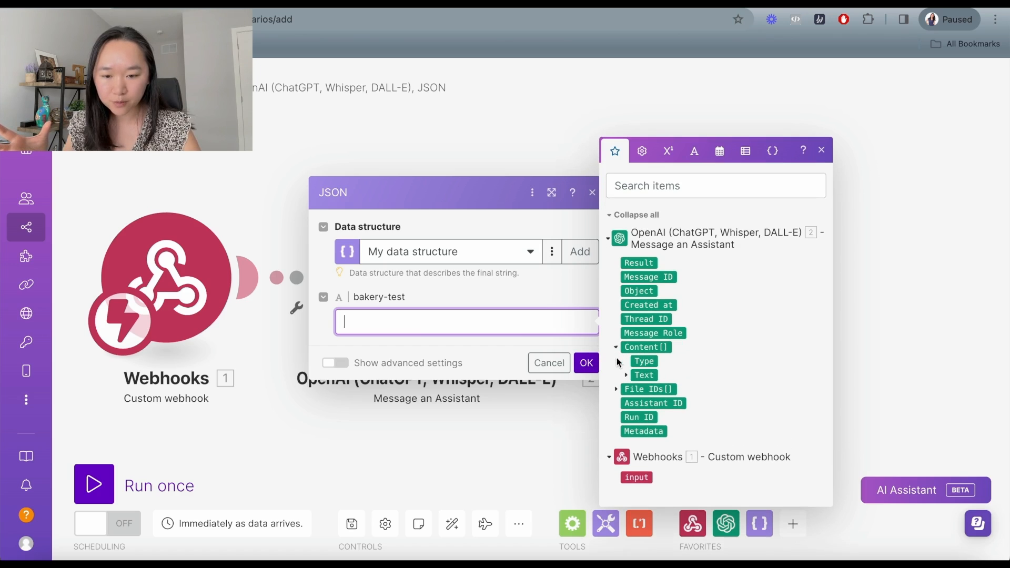
click(625, 361)
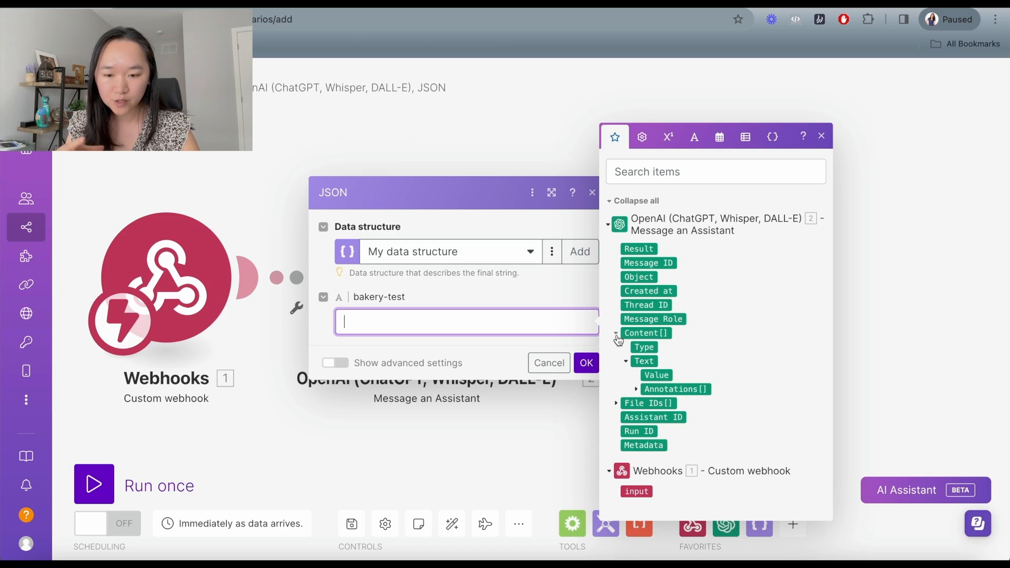
click(662, 376)
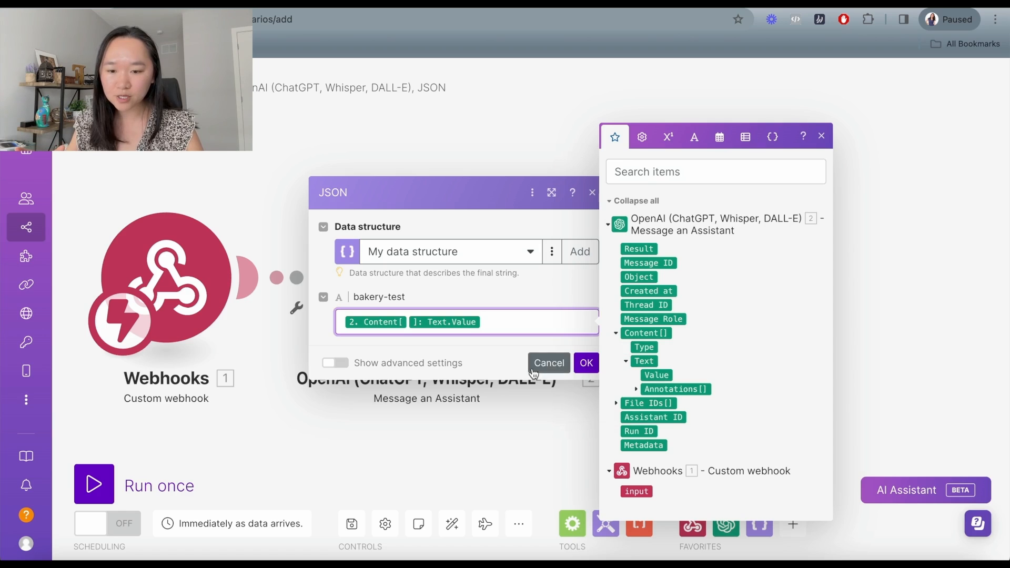
click(587, 366)
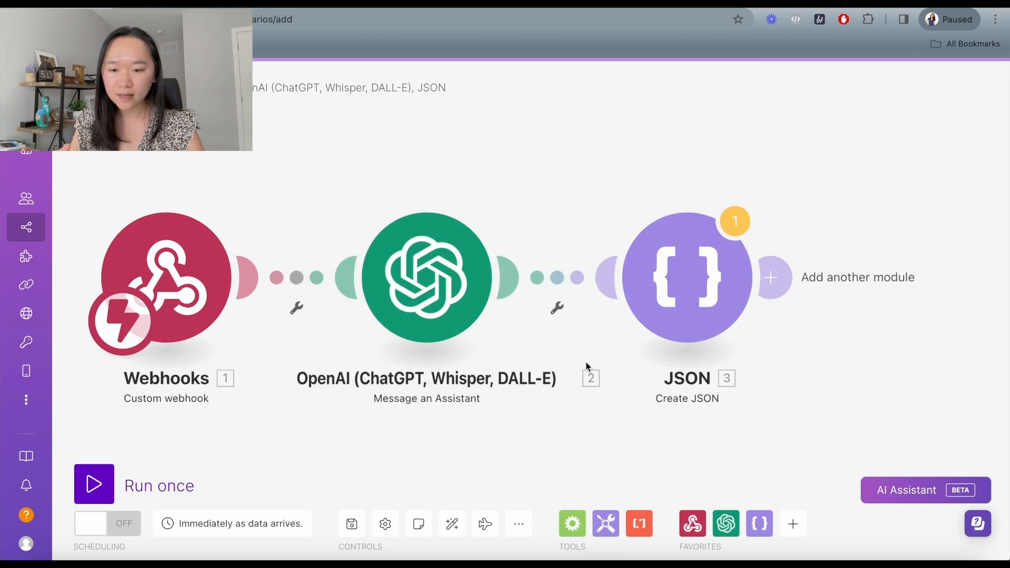
Add a Webhook response module with Status 200 and '3. JSON string' as its Body.
drag(797, 370, 679, 369)
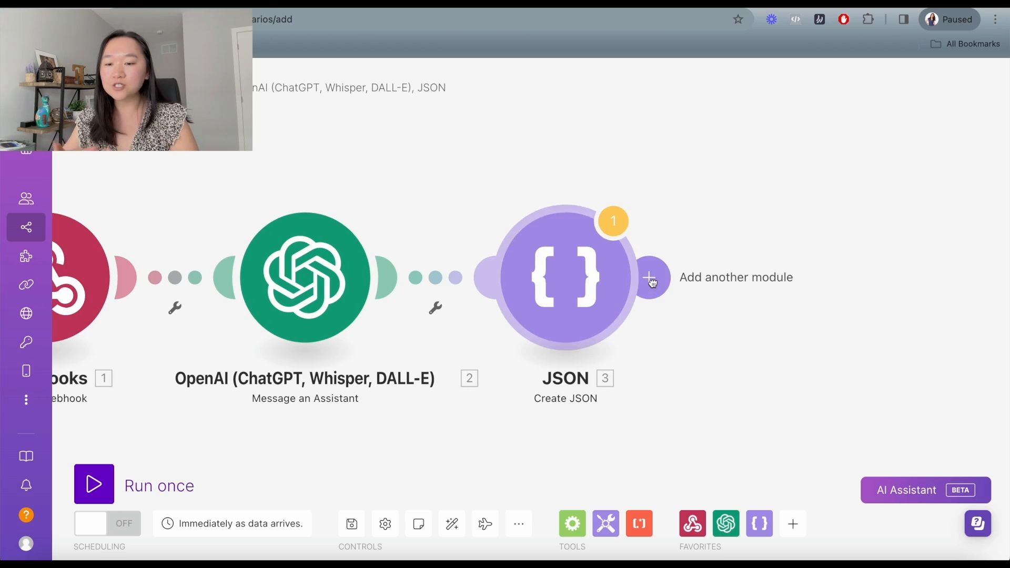
click(651, 278)
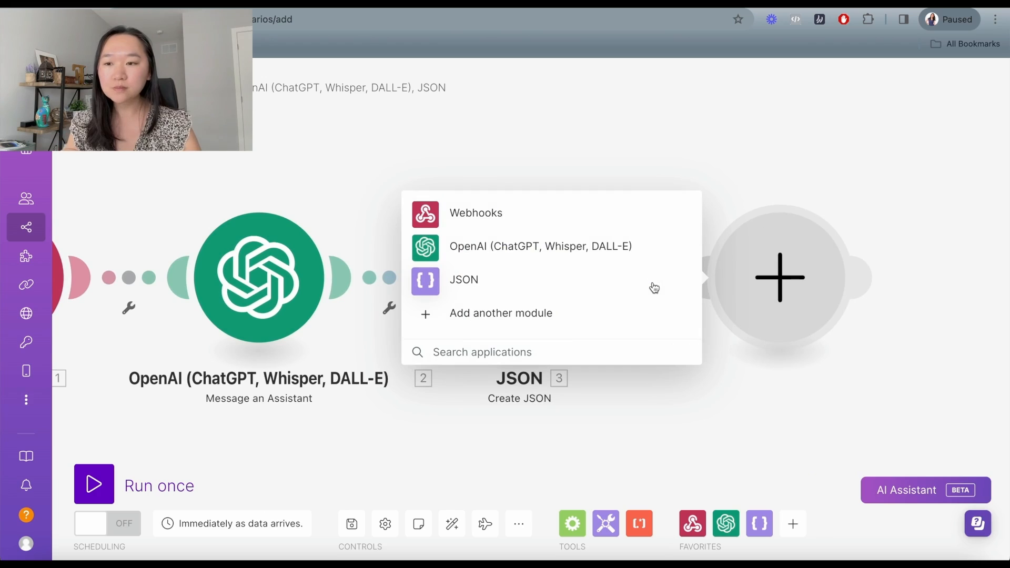
click(463, 214)
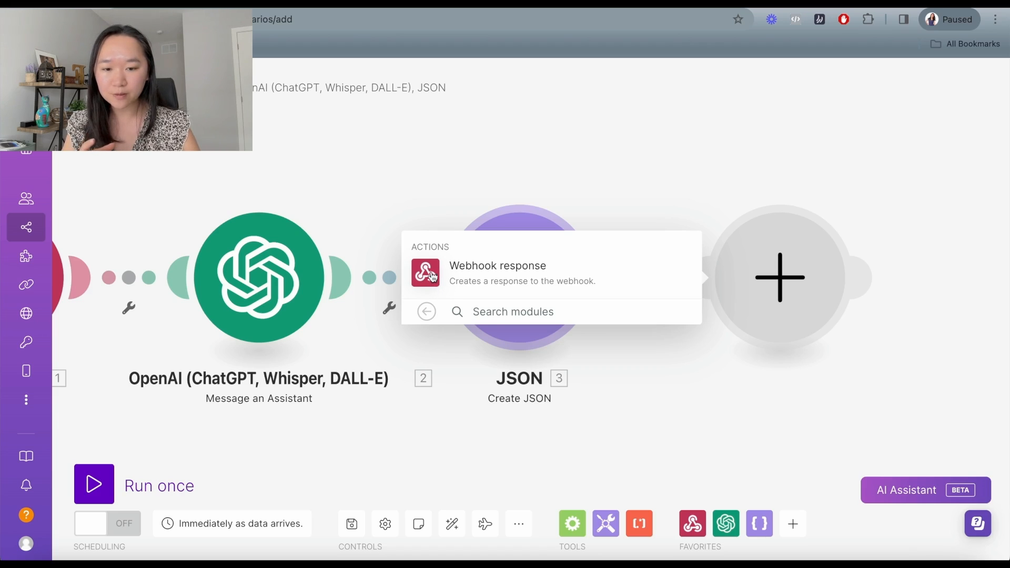
click(484, 273)
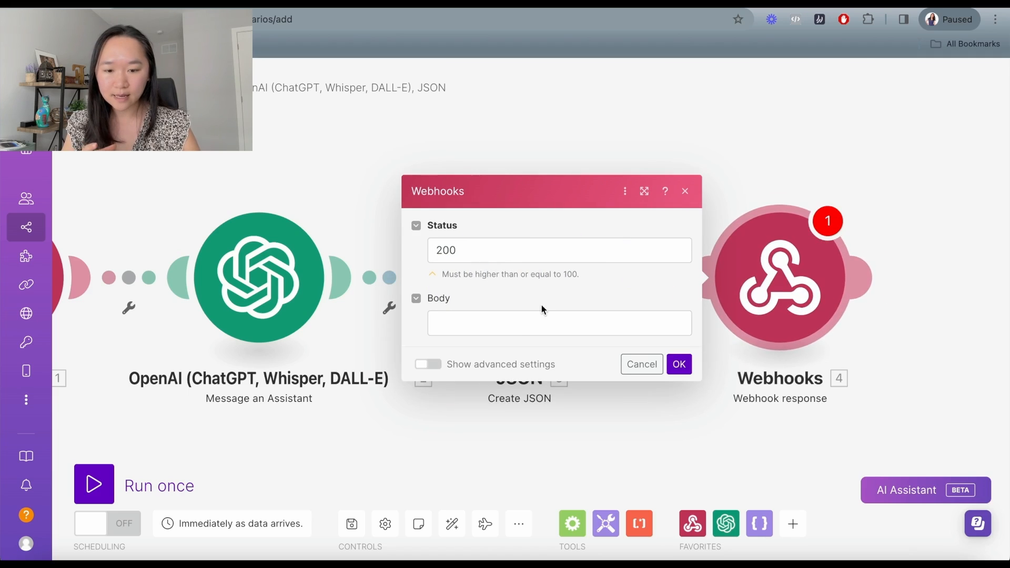
click(519, 324)
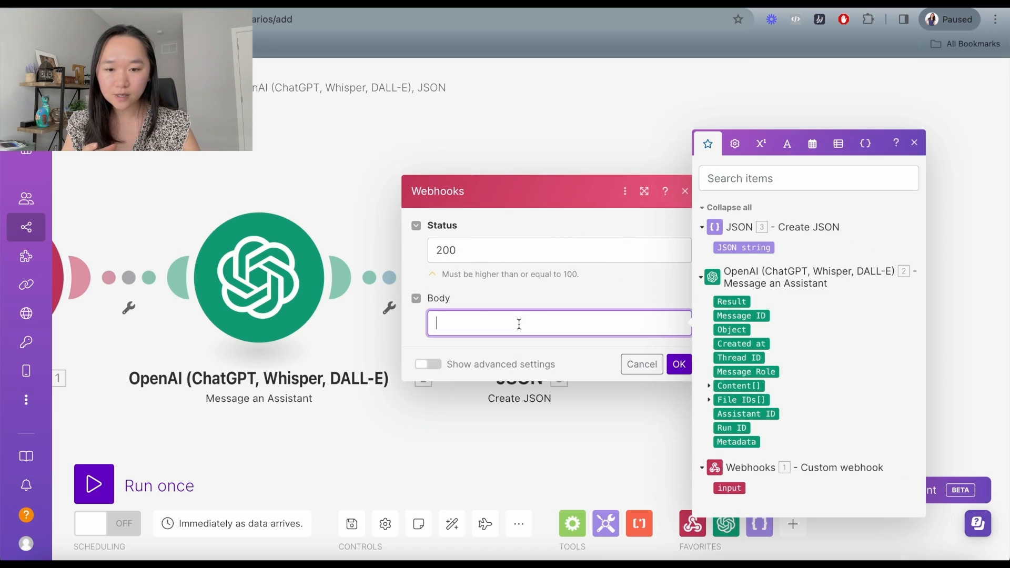
click(746, 247)
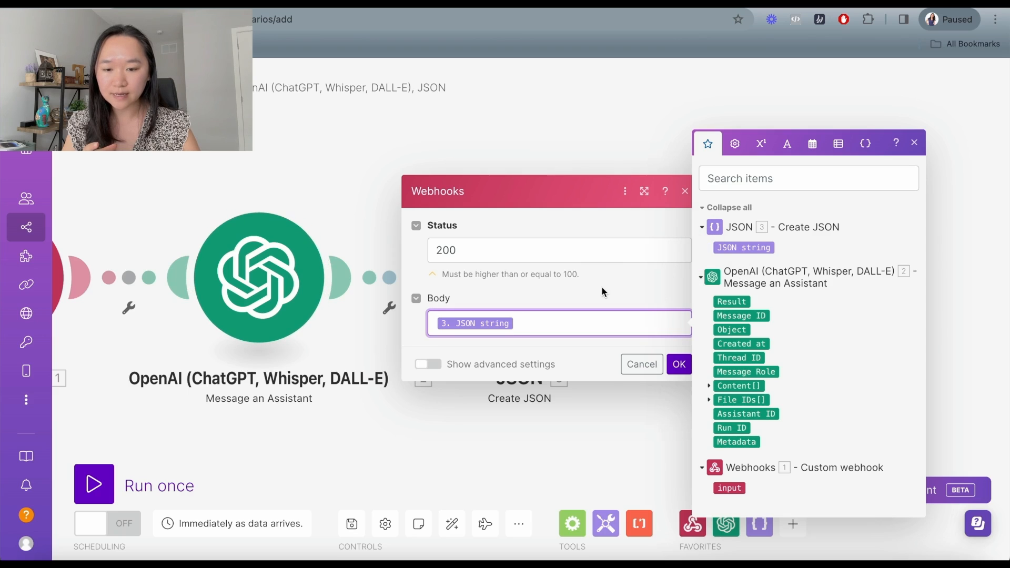
click(605, 287)
click(679, 364)
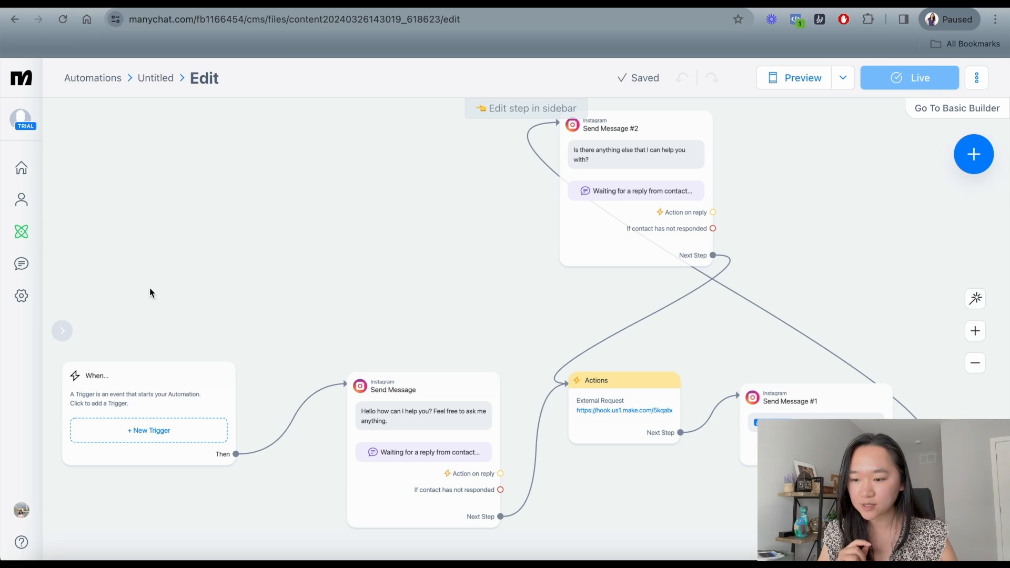
Rename the untitled ManyChat automation to 'ai chatbot'.
drag(222, 349, 269, 298)
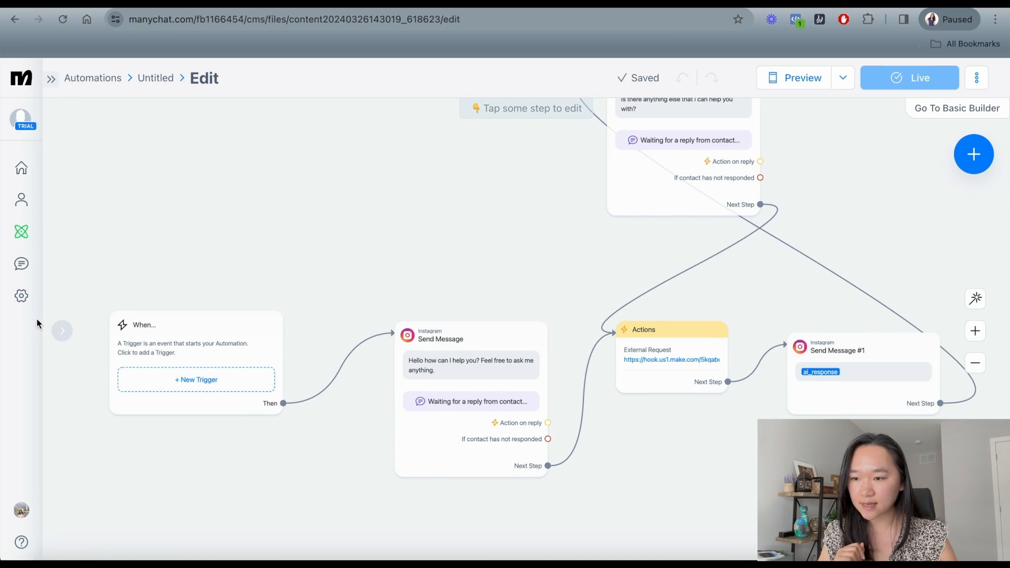
click(156, 84)
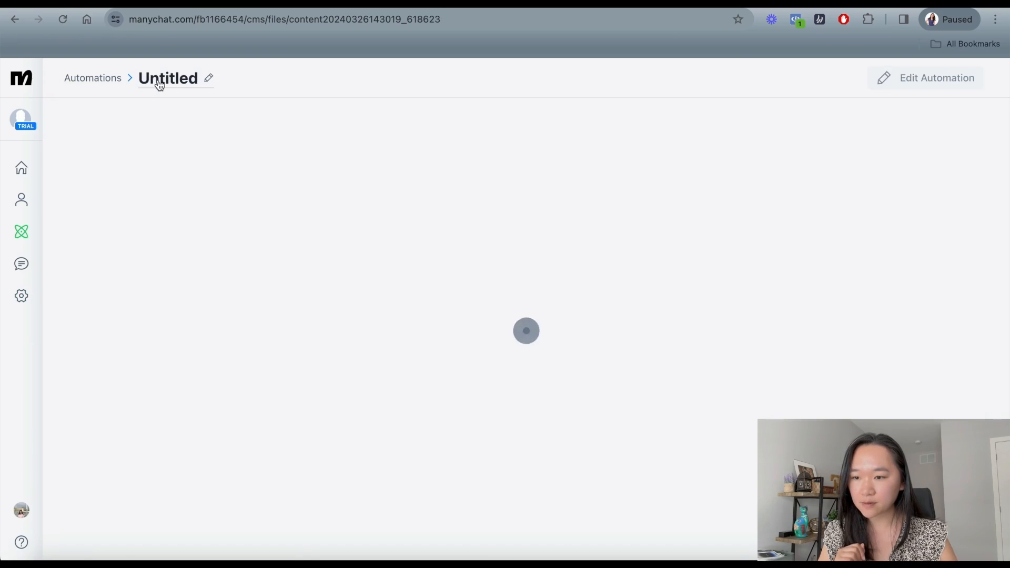
click(185, 76)
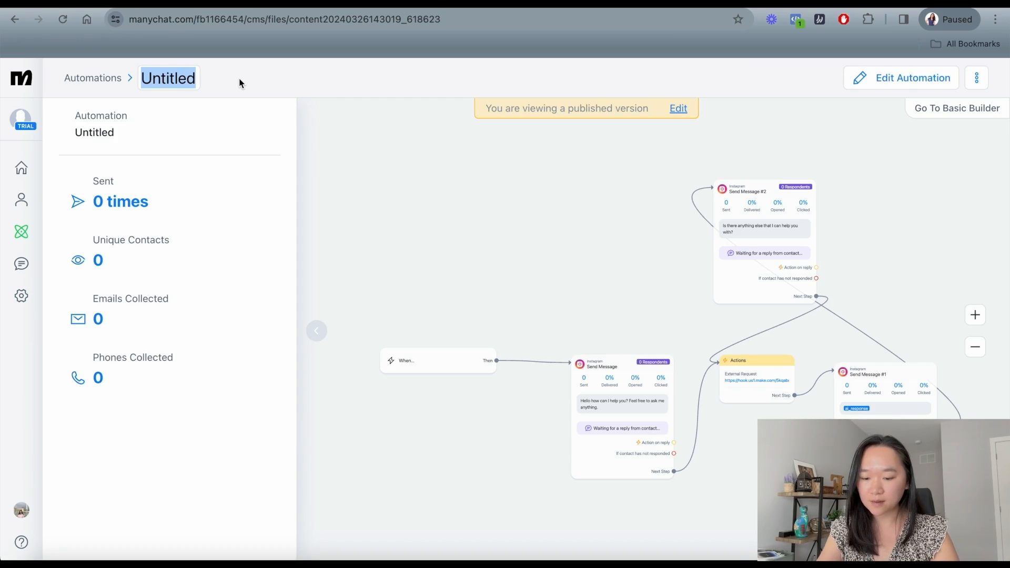
text(ai chatbot)
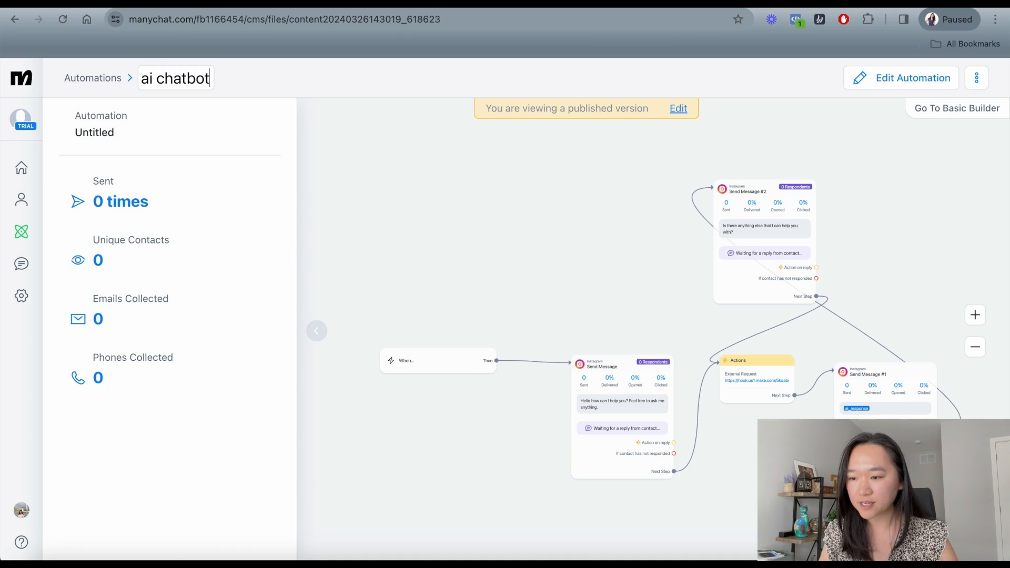
key(Return)
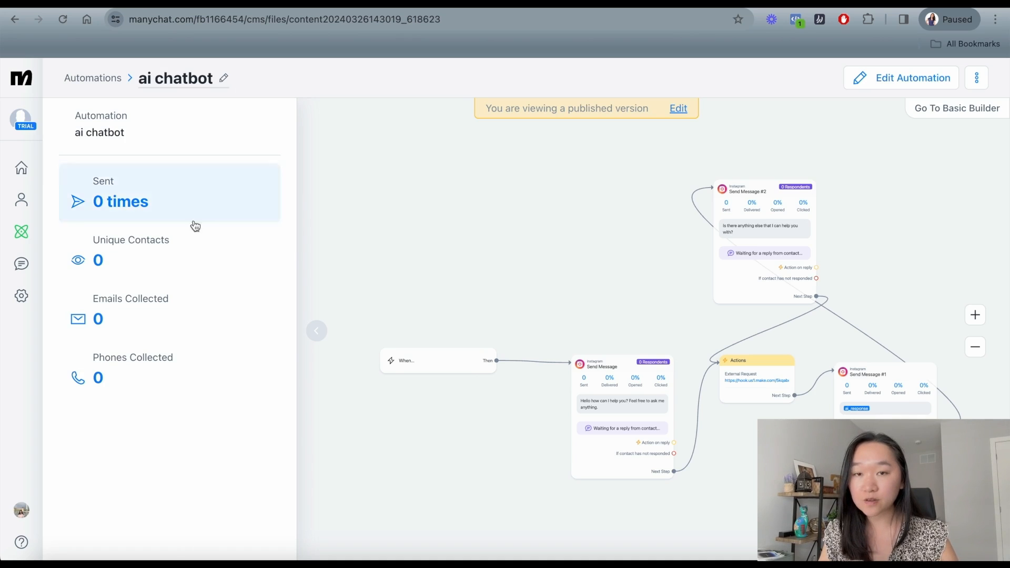
Set the ai chatbot automation as the Instagram Default Reply in Settings.
click(21, 296)
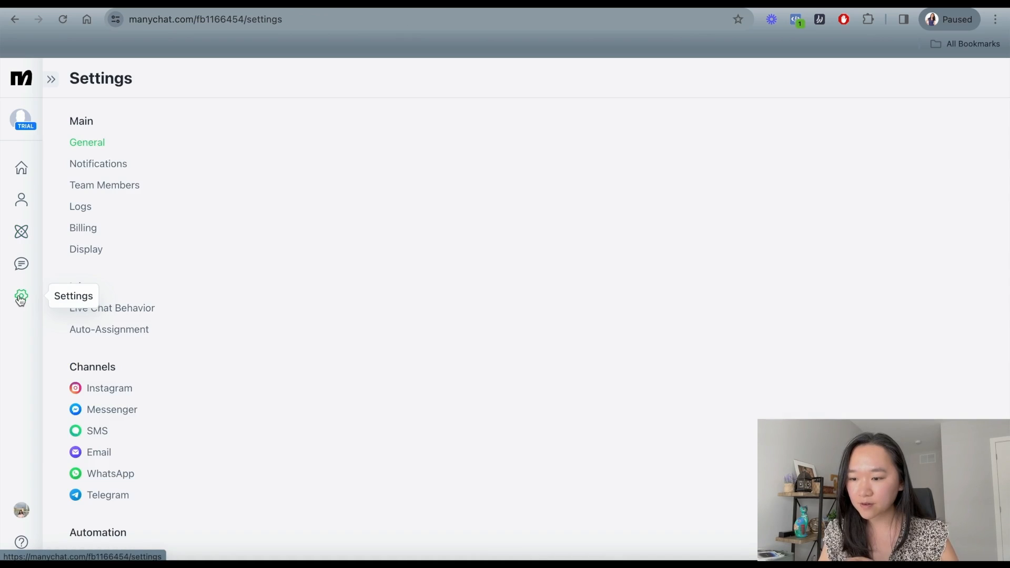
click(107, 393)
scroll(361, 327, down, 3)
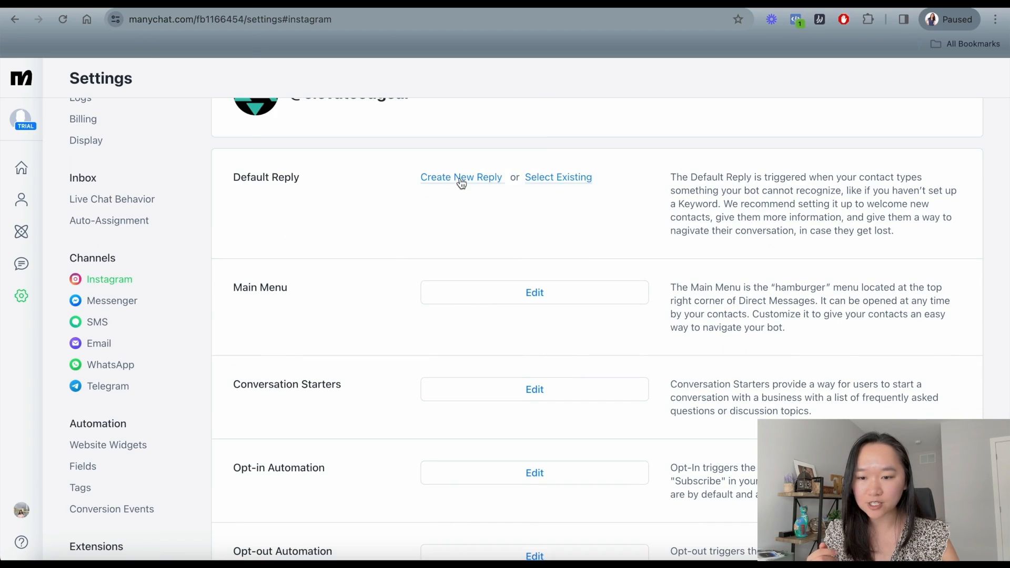
click(461, 180)
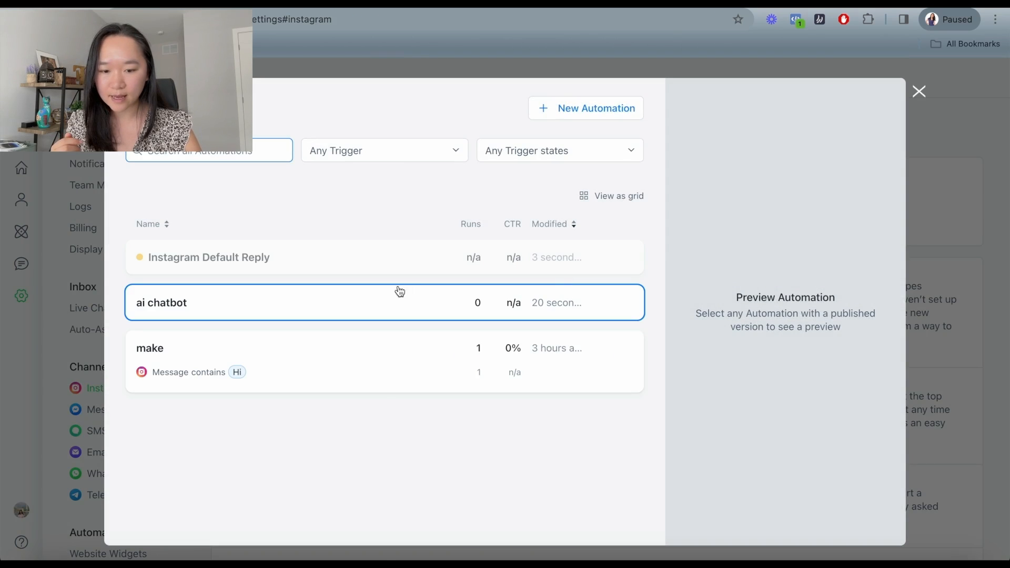
click(248, 301)
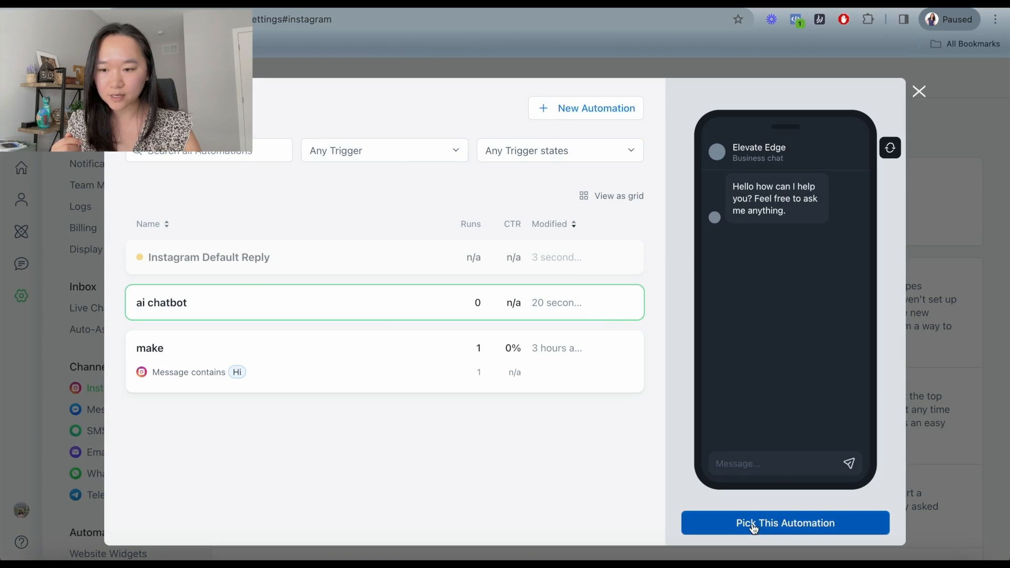
click(753, 527)
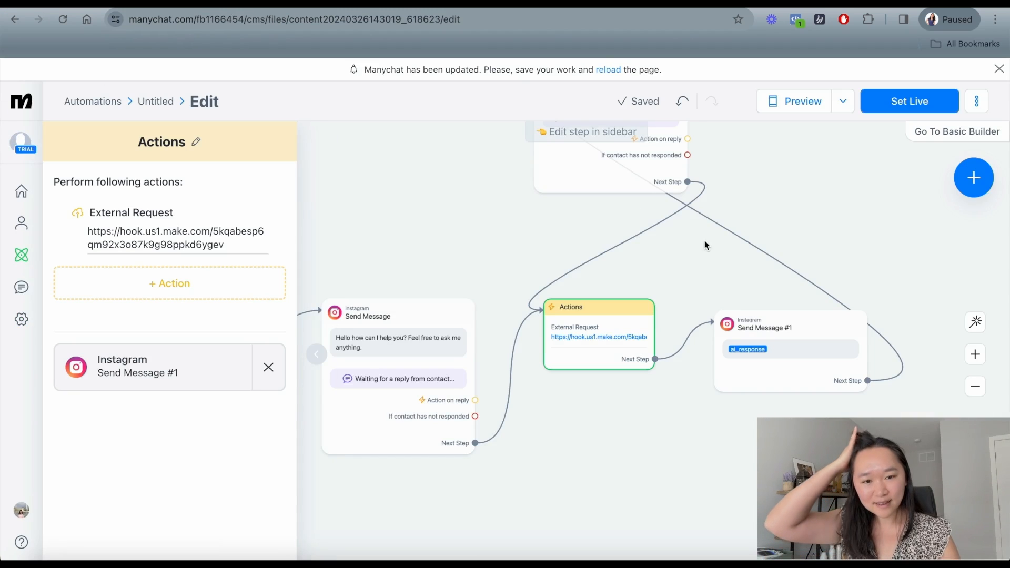
Dismiss the update notice and set the automation live.
drag(712, 277, 755, 303)
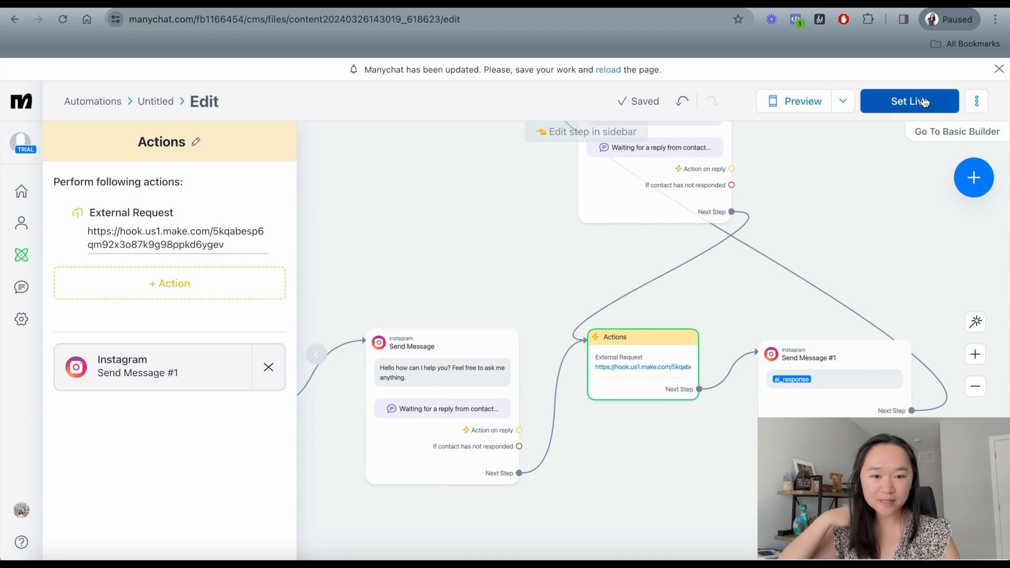
click(998, 68)
click(909, 79)
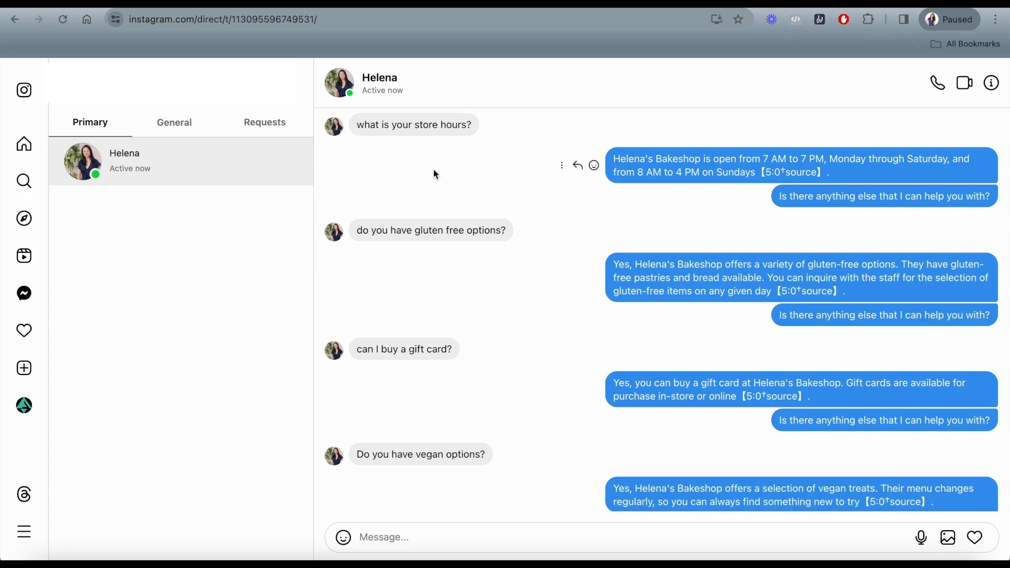
Find the store-hours exchange in the Instagram DM and highlight the bot's opening-hours reply.
scroll(434, 169, up, 3)
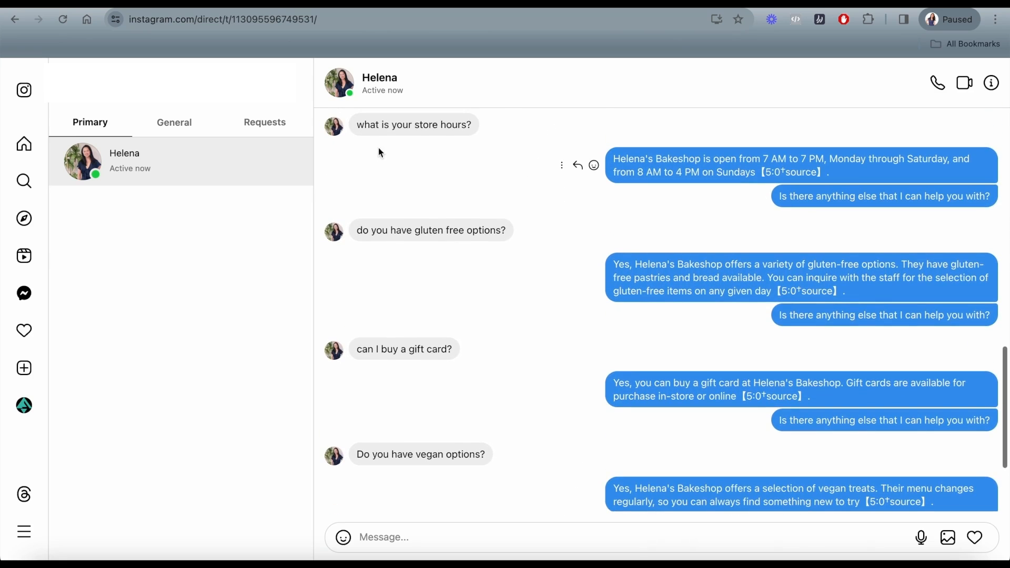
drag(360, 124, 435, 124)
click(621, 158)
drag(617, 158, 748, 183)
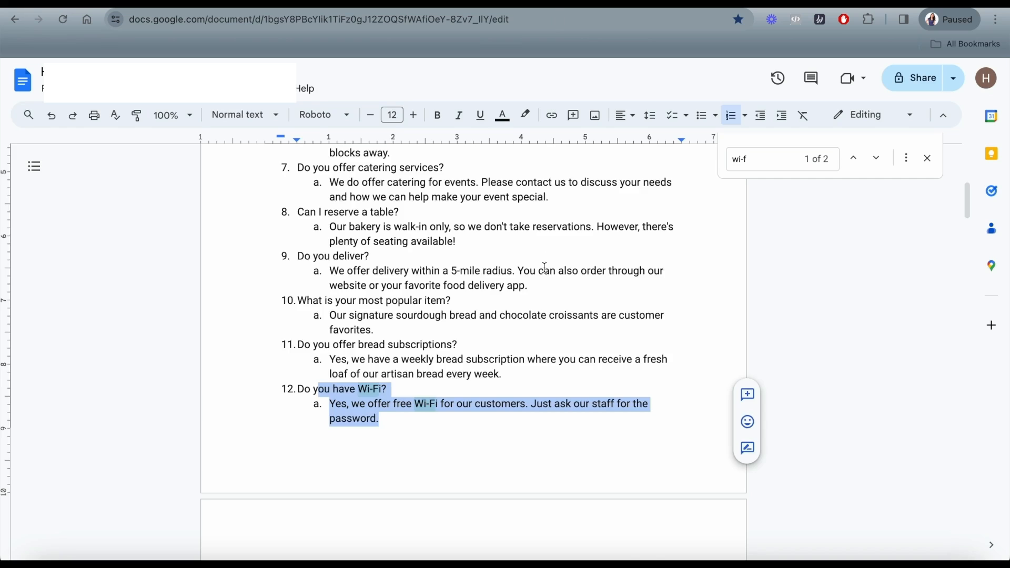
scroll(544, 267, up, 5)
Highlight the FAQ's item 1 opening-hours answer to compare it with the bot's reply.
scroll(531, 267, down, 2)
click(451, 266)
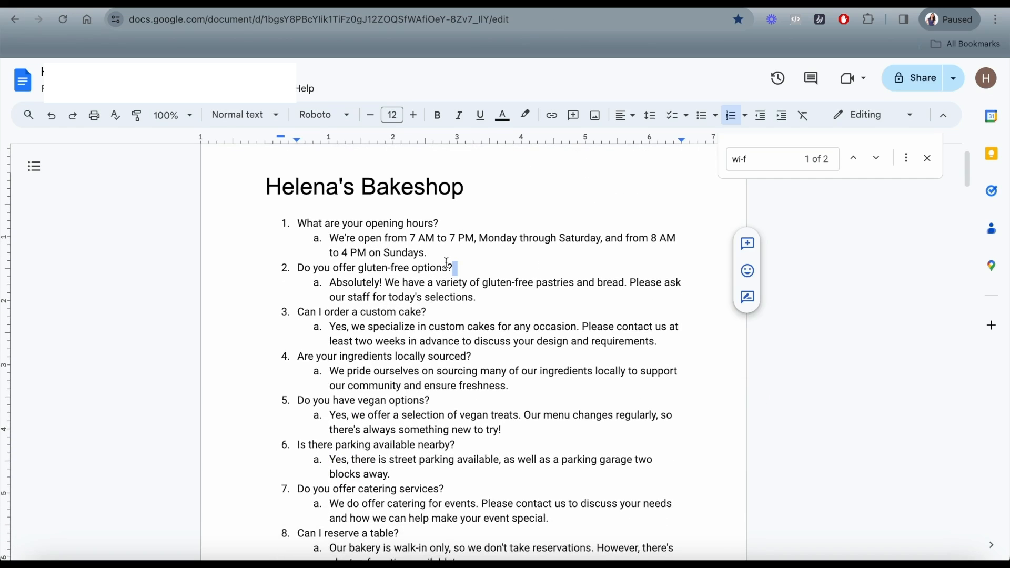
scroll(450, 258, down, 1)
drag(329, 227, 478, 227)
click(470, 239)
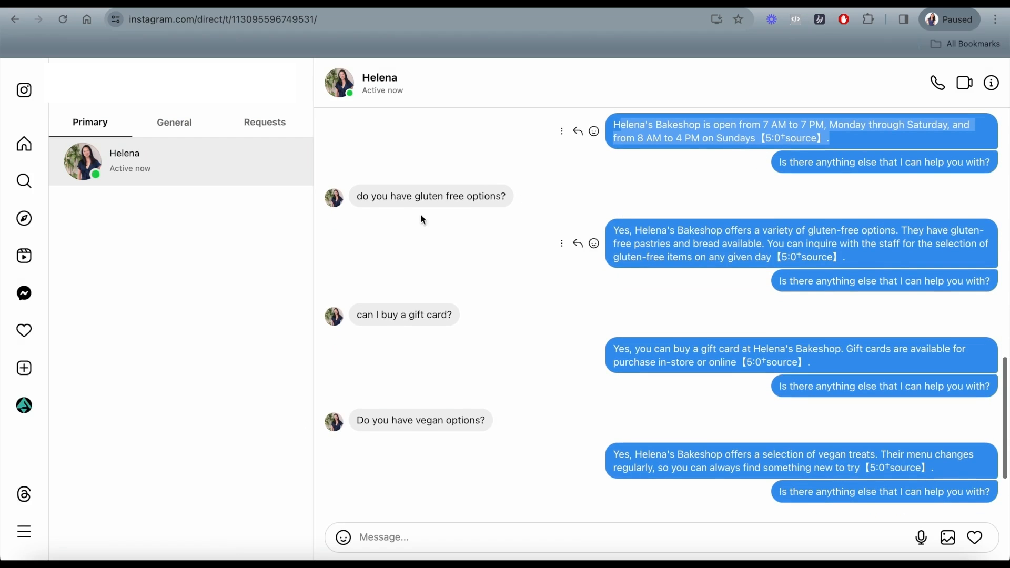
click(724, 245)
Scroll the FAQ document and highlight the gluten-free question.
scroll(724, 247, down, 1)
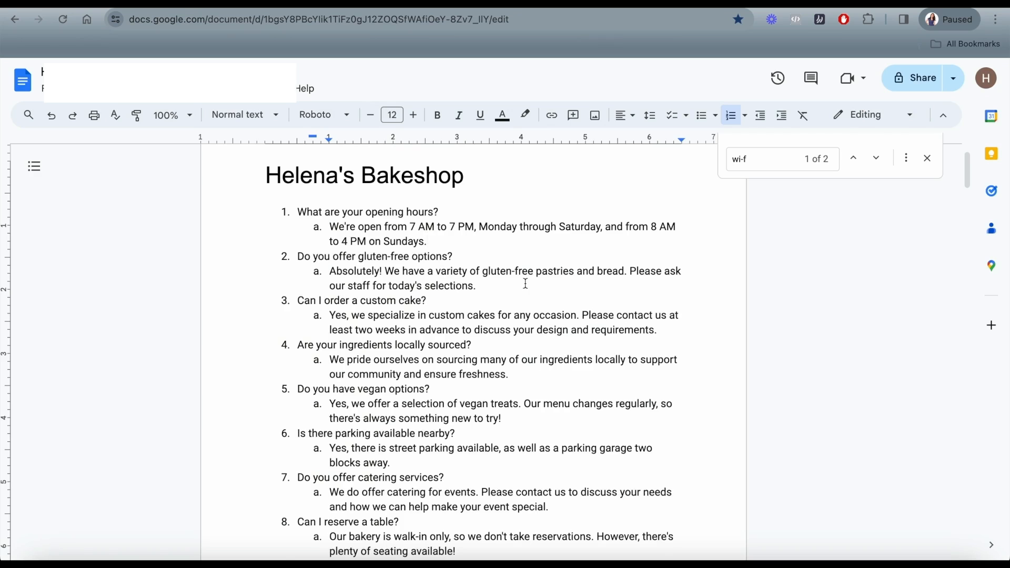
scroll(525, 284, down, 1)
drag(317, 220, 457, 233)
scroll(390, 232, down, 1)
Highlight the bot's Wi-Fi reply in the Instagram DM, then return to the FAQ.
key(ctrl+Tab)
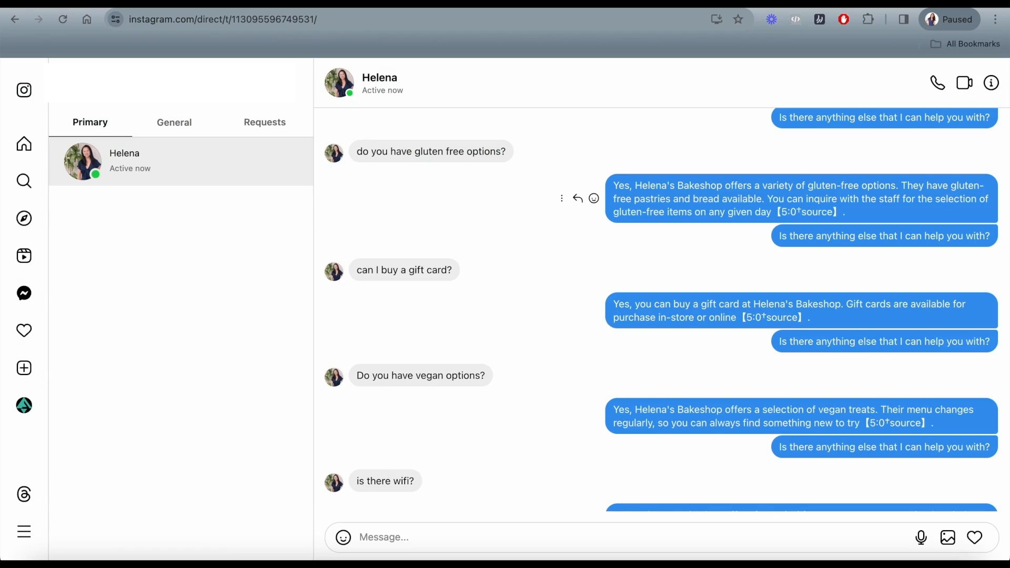
scroll(638, 275, down, 1)
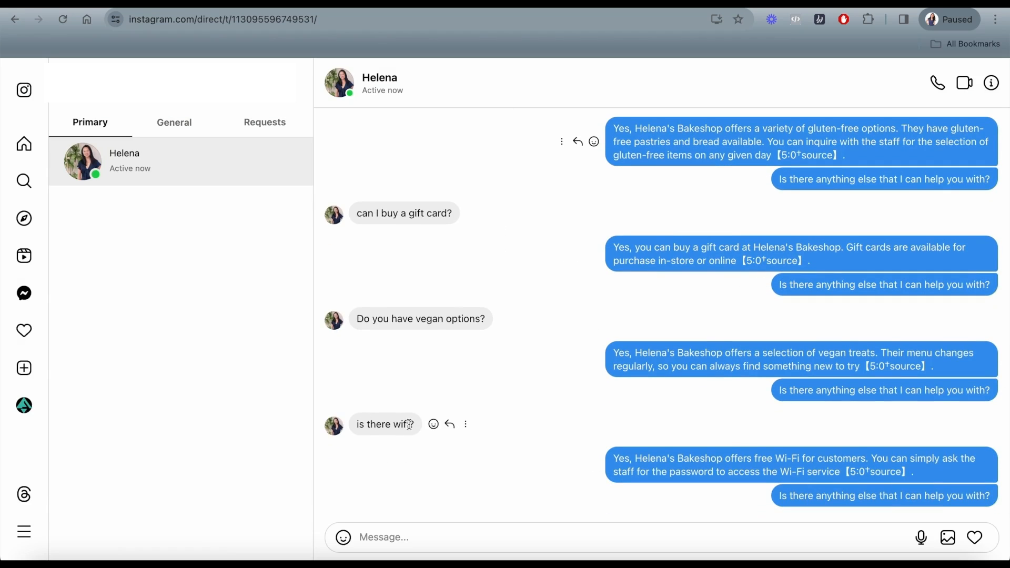
drag(631, 458, 752, 459)
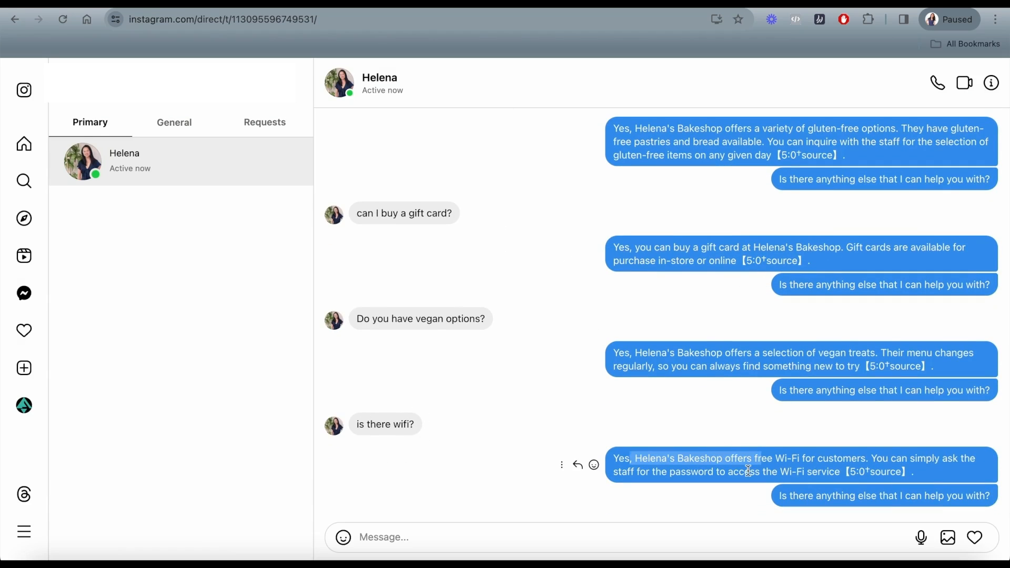
key(ctrl+Tab)
scroll(516, 298, down, 7)
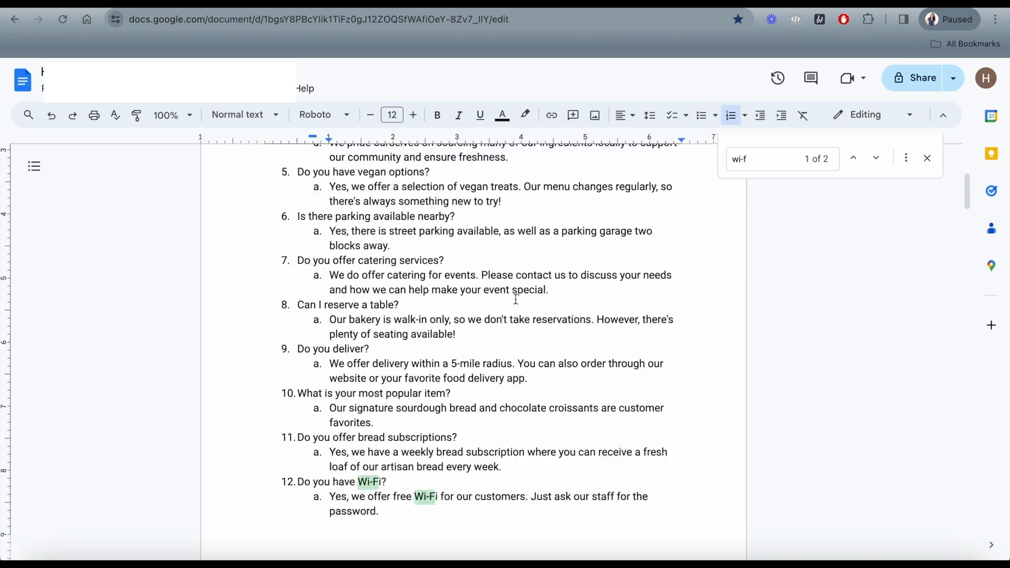
Highlight item 12's 'Do you have Wi-Fi?' question and answer to compare with the bot.
click(450, 316)
drag(298, 268, 388, 267)
click(355, 267)
click(380, 297)
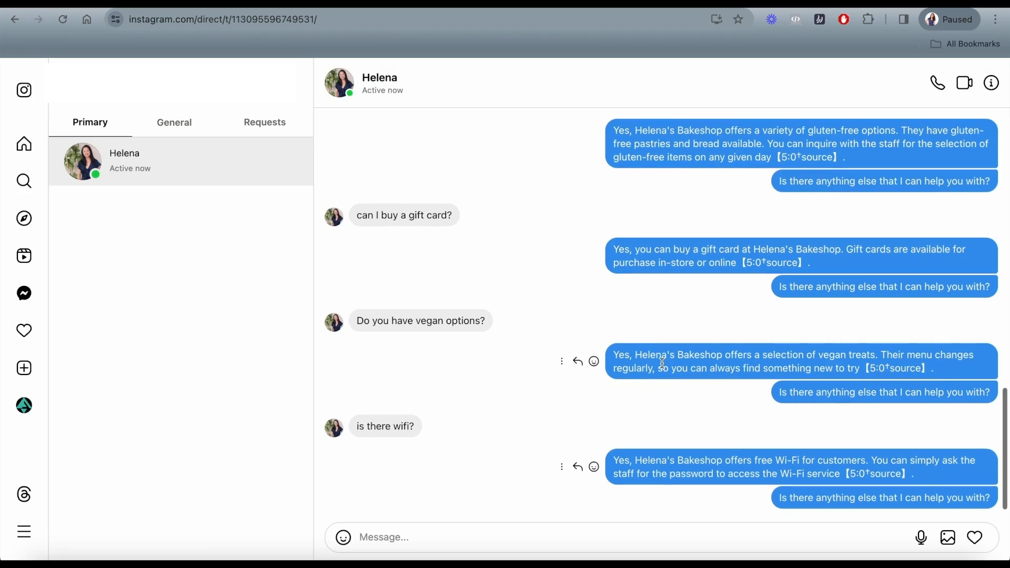
scroll(662, 363, up, 2)
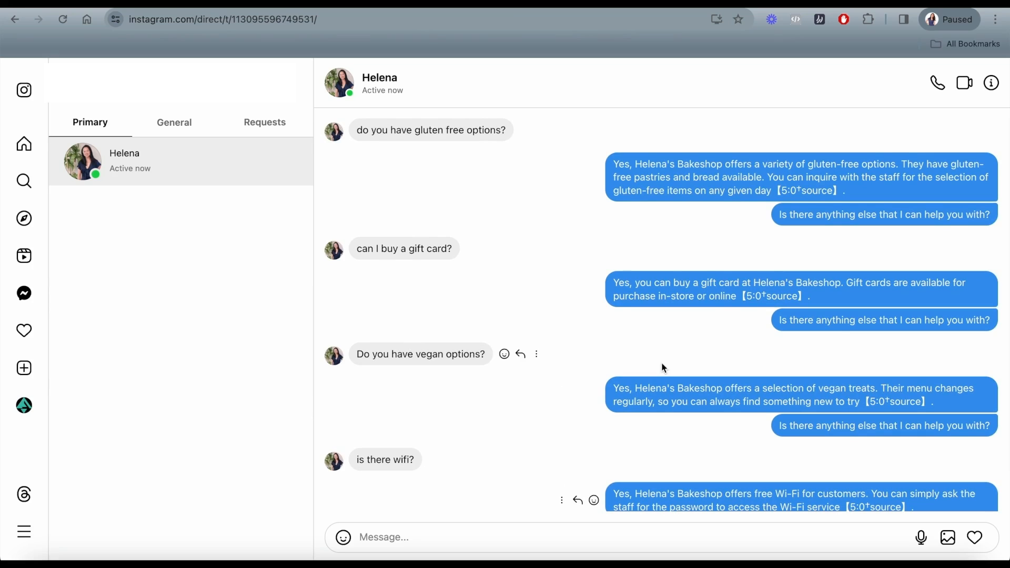
scroll(662, 365, down, 2)
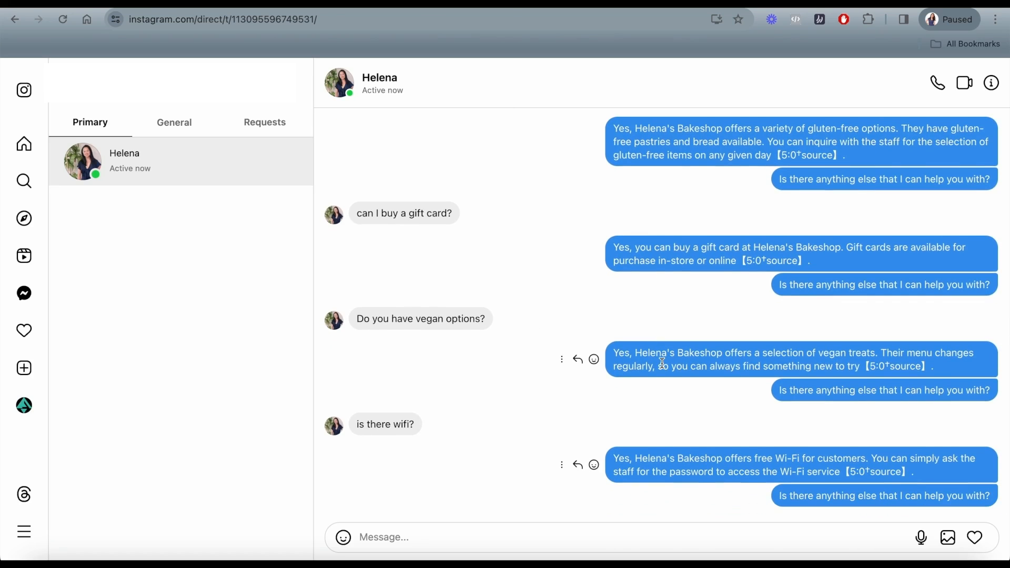